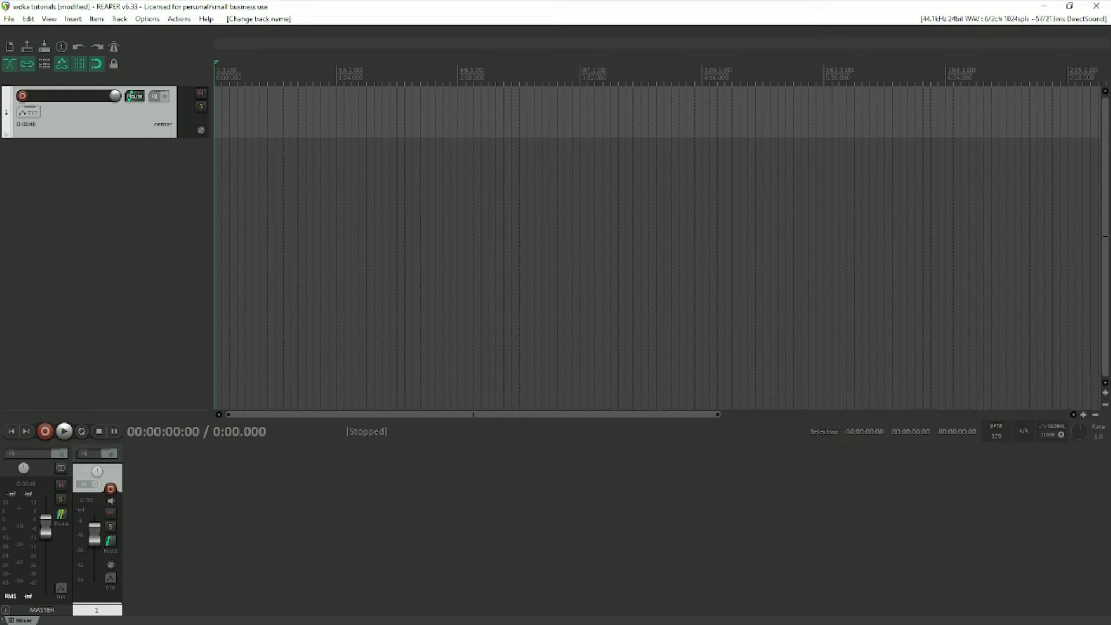
Import the footstep recordings onto the track, fit the time selection to the clip starting at 20 seconds and audition it.
left_click_drag(227, 113, 216, 114)
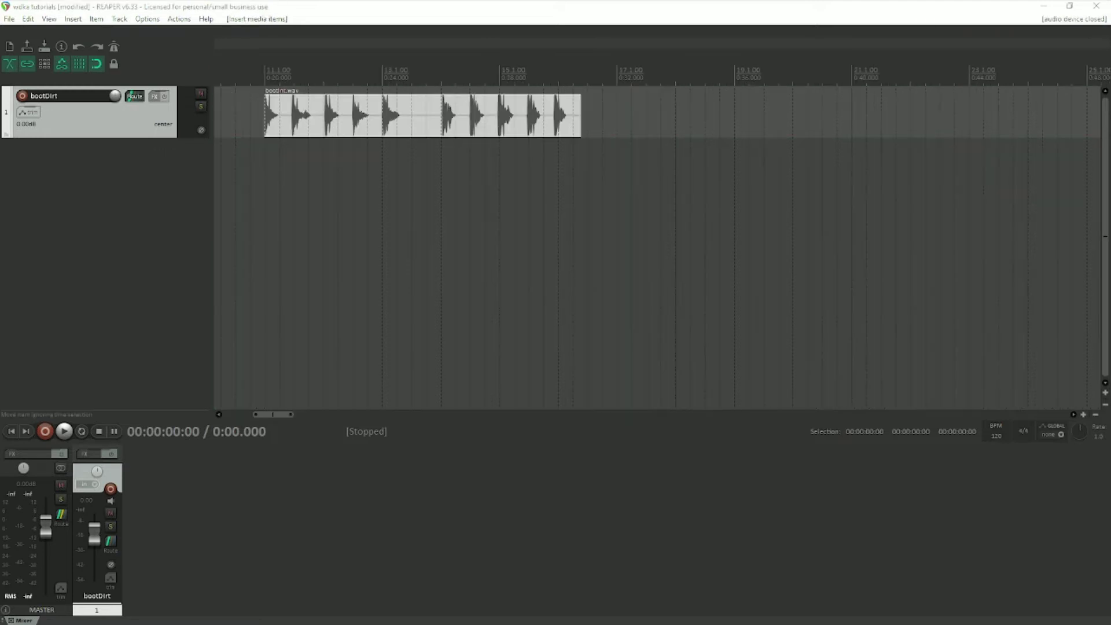
double_click(412, 116, "shift")
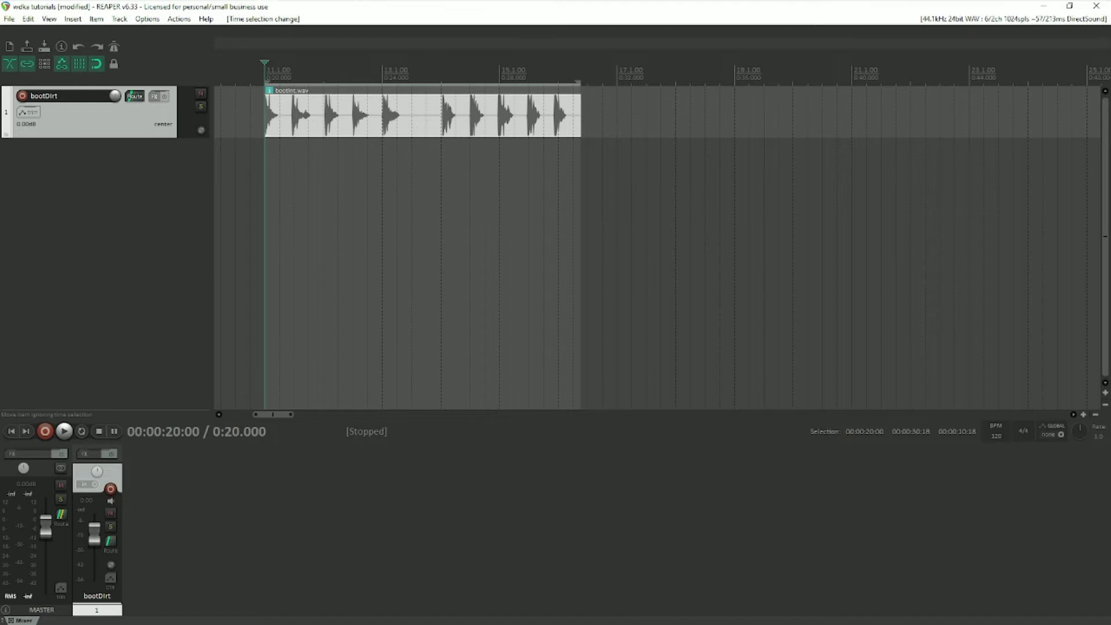
key("space")
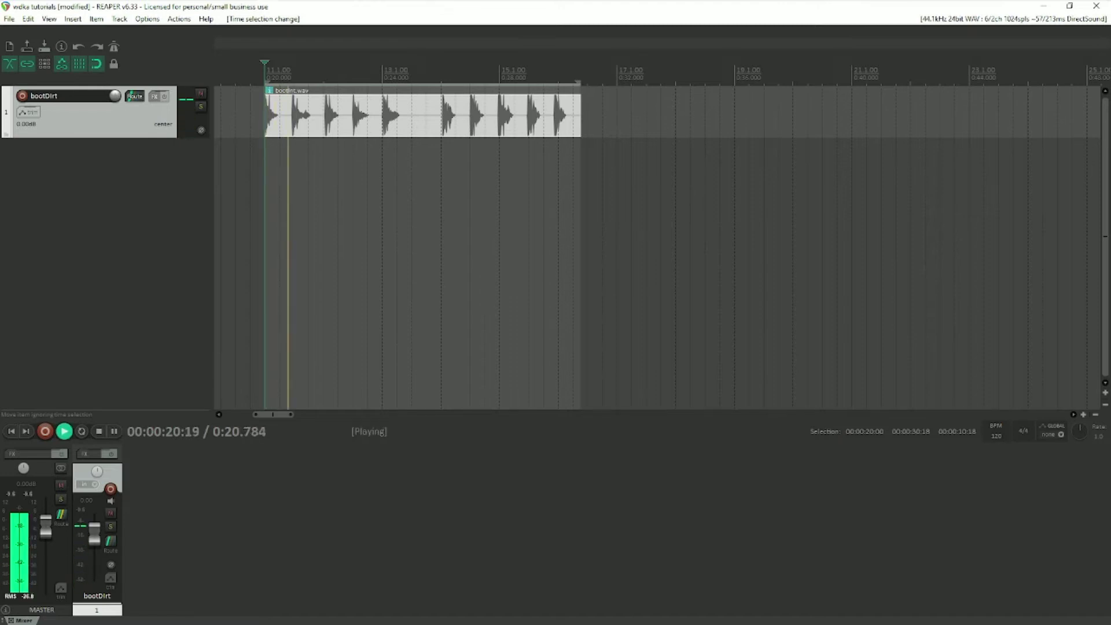
key("space")
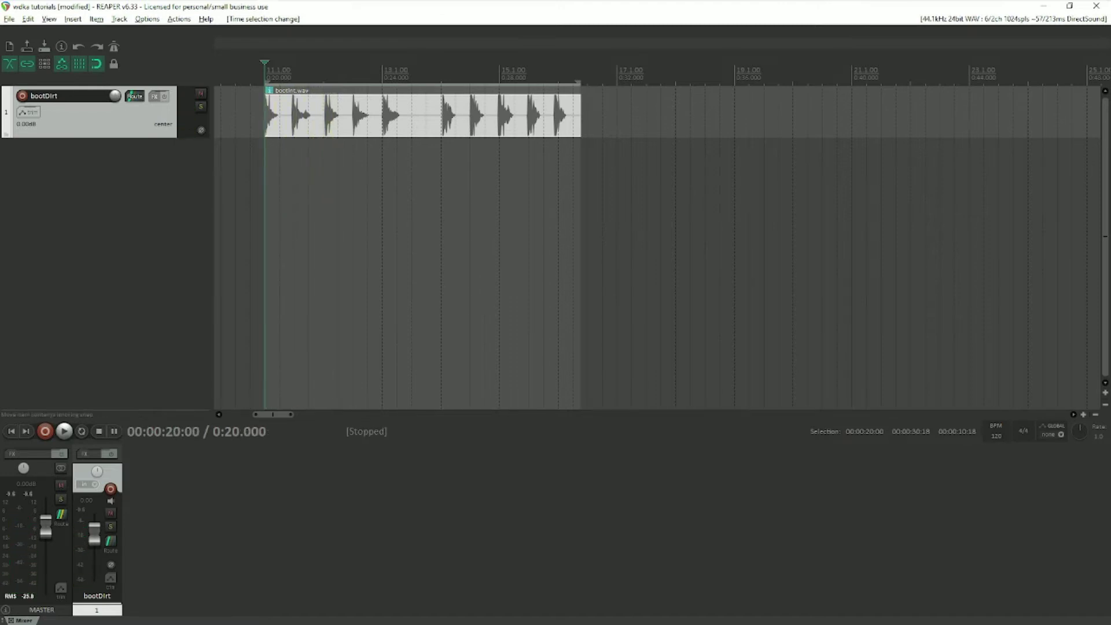
Fit the time selection to the bootDirt.wav clip at the project start, audition it, and clear the clip selection.
scroll(411, 116, "left", 5)
double_click(411, 116, "shift")
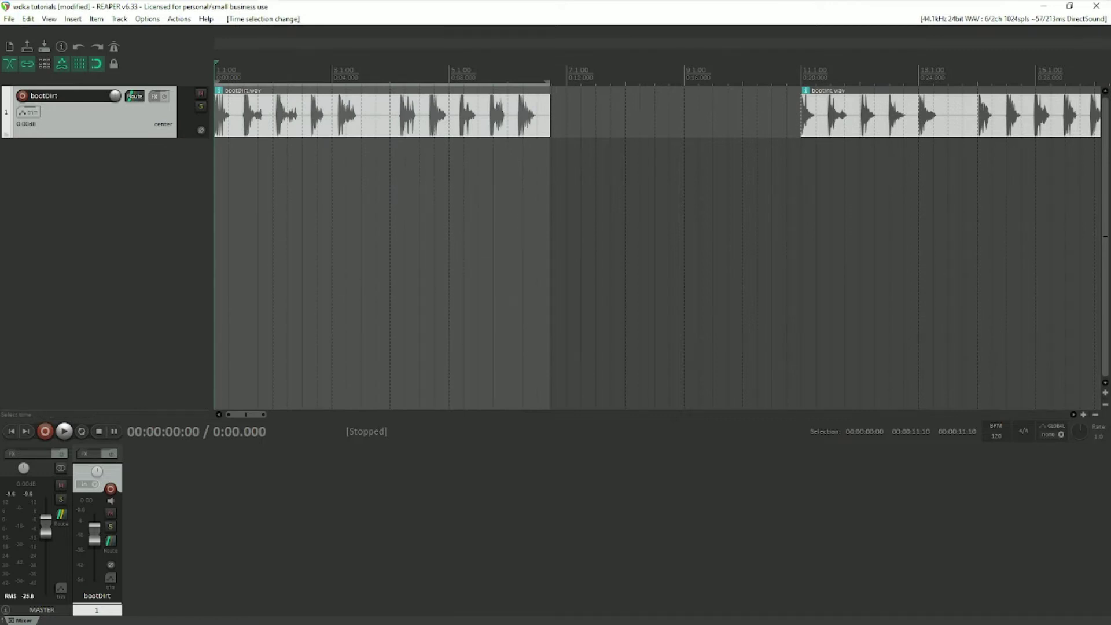
key("space")
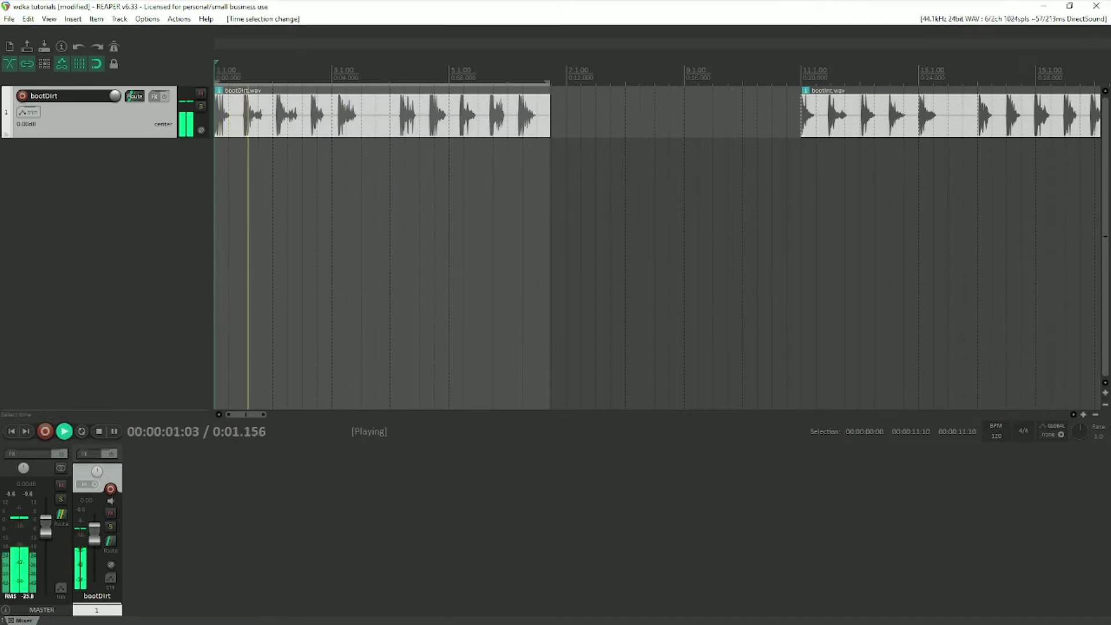
key("space")
left_click(581, 124)
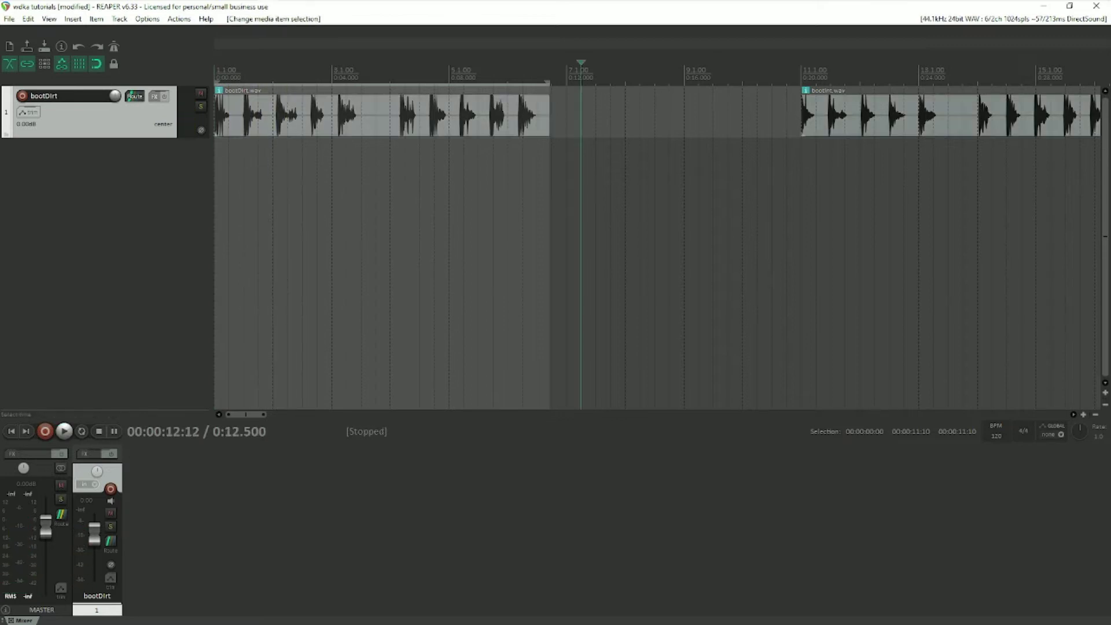
Select the first bootDirt.wav clip and examine its individual footstep waveforms up close.
left_click(376, 118)
key("Home")
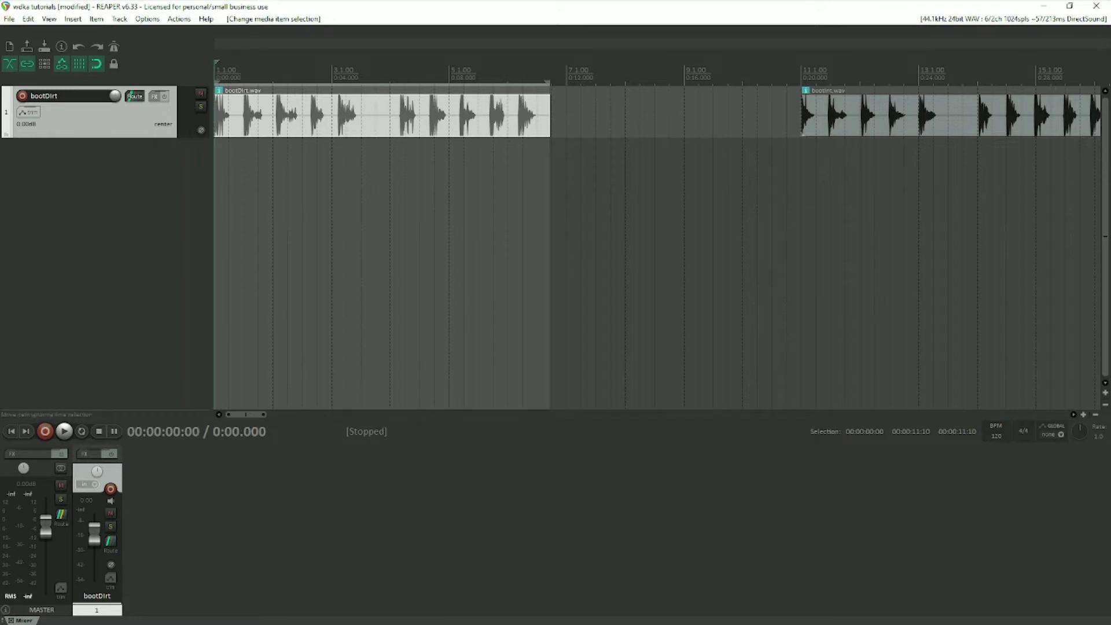
scroll(260, 115, "up", 15)
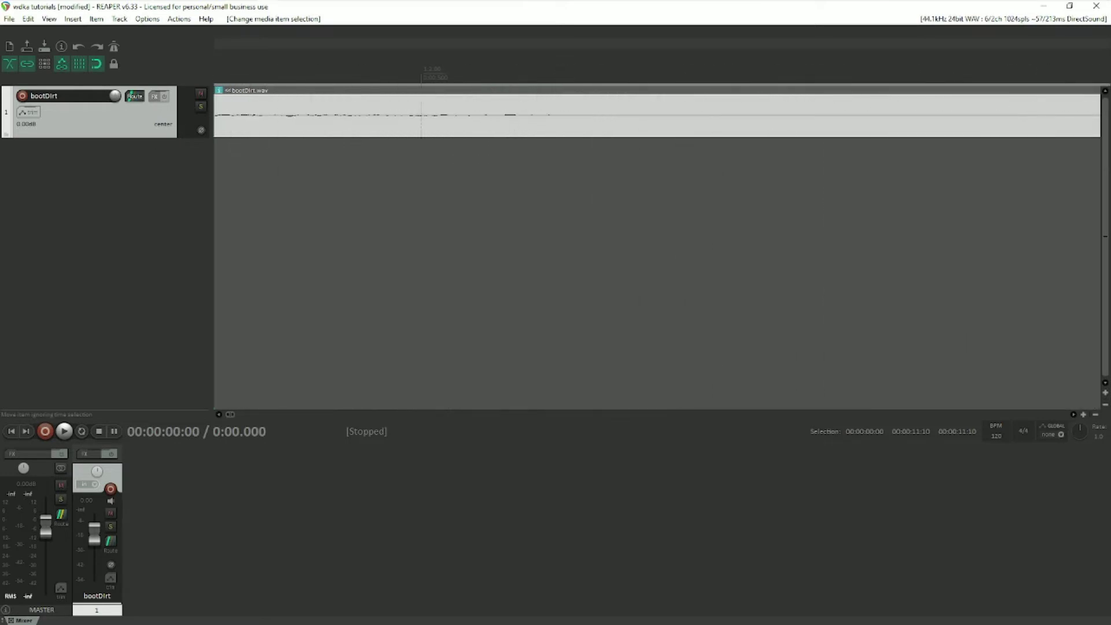
scroll(260, 116, "down", 5)
scroll(657, 243, "down", 8)
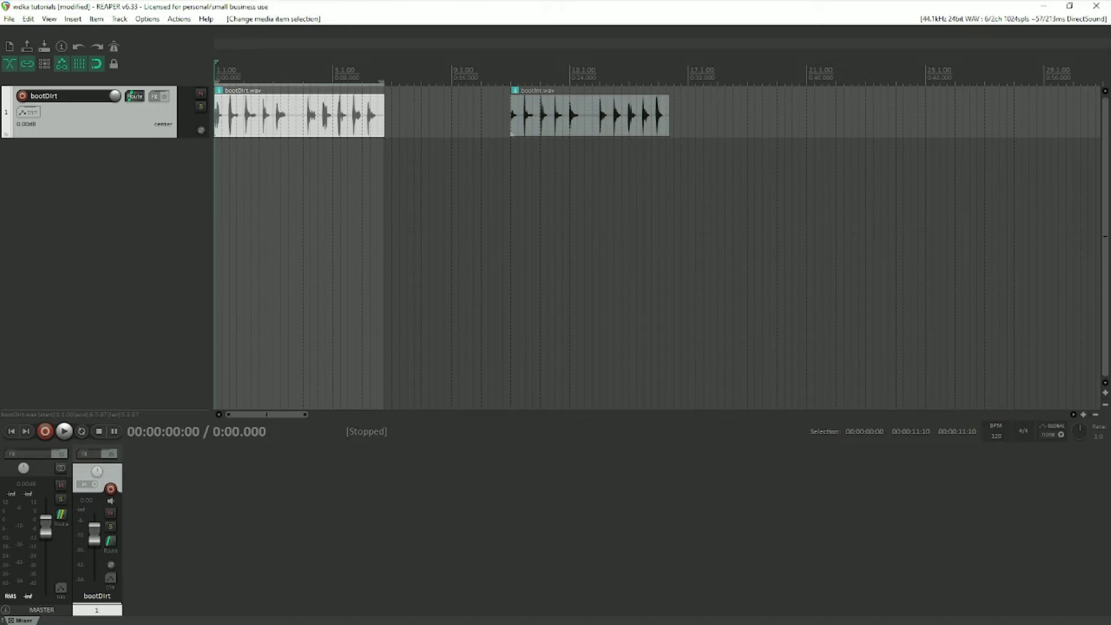
scroll(341, 119, "up", 10)
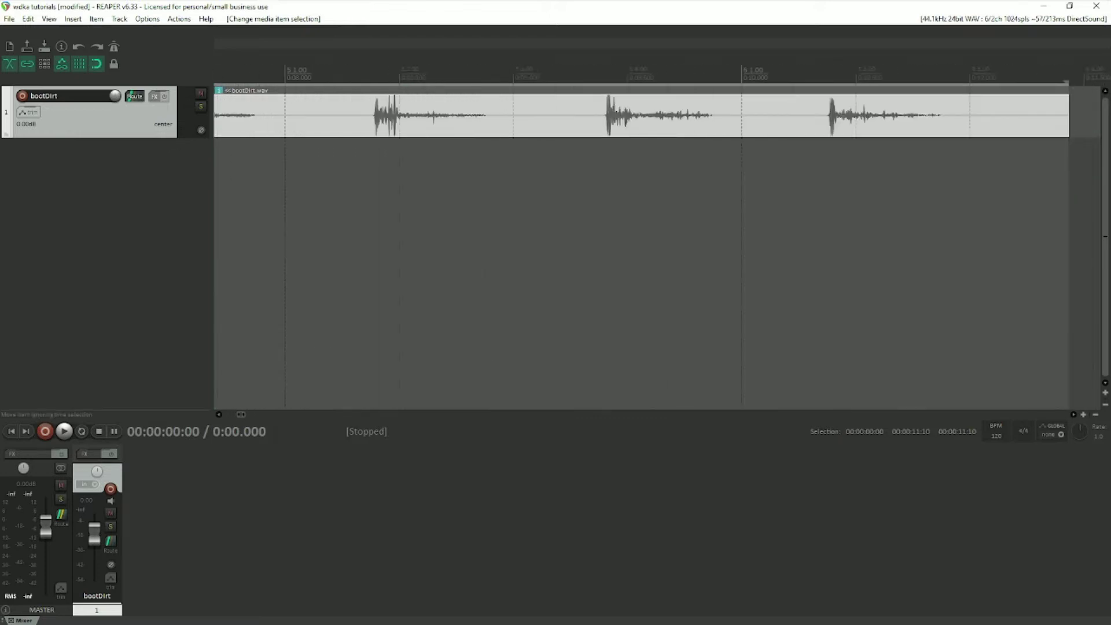
Turn off snapping and test free cursor placement within the first footstep's waveform at the project start.
left_click(518, 119)
key("Home")
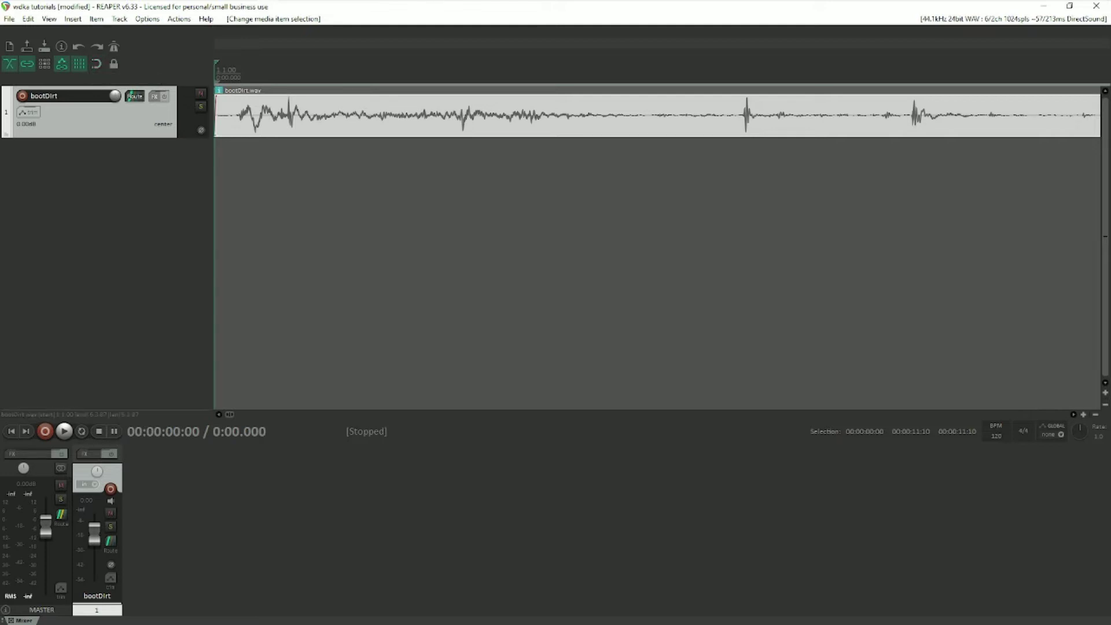
left_click(513, 72)
left_click(631, 73)
left_click(755, 73)
left_click(569, 72)
left_click(453, 72)
key("Home")
left_click(493, 72)
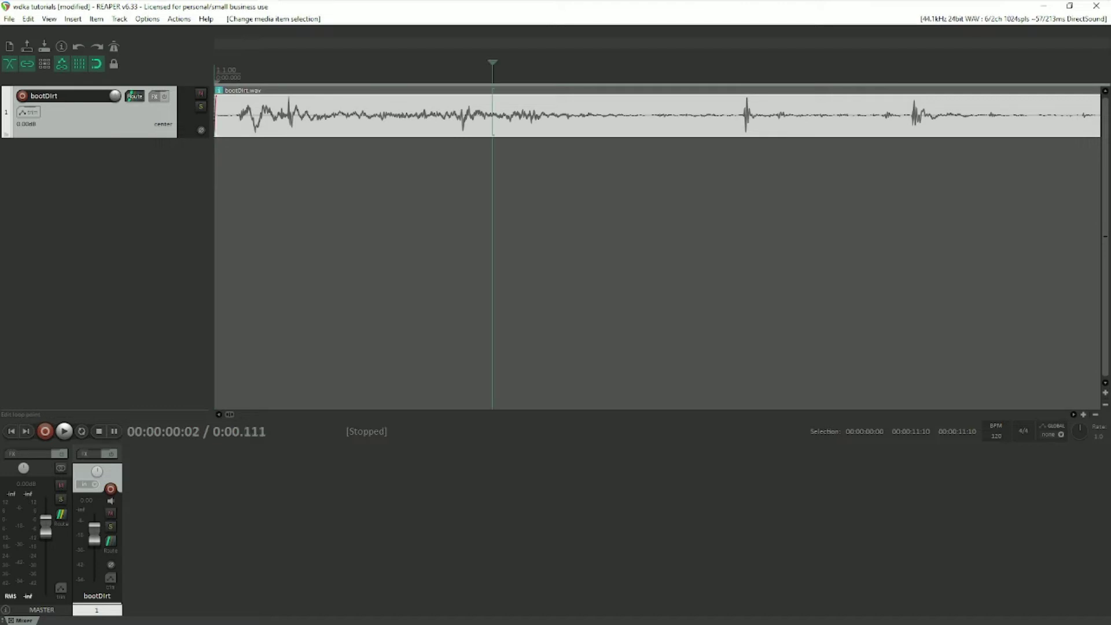
key("alt+s")
Split the first bootDirt.wav clip right before the second footstep's transient, at about 1 second.
left_click_drag(215, 119, 237, 105)
scroll(657, 115, "down", 5)
left_click(850, 116)
scroll(851, 116, "up", 7)
left_click(729, 115)
Split the remaining clip right before the third footstep's transient, at about 2.1 seconds.
scroll(657, 116, "right", 5)
left_click(640, 116)
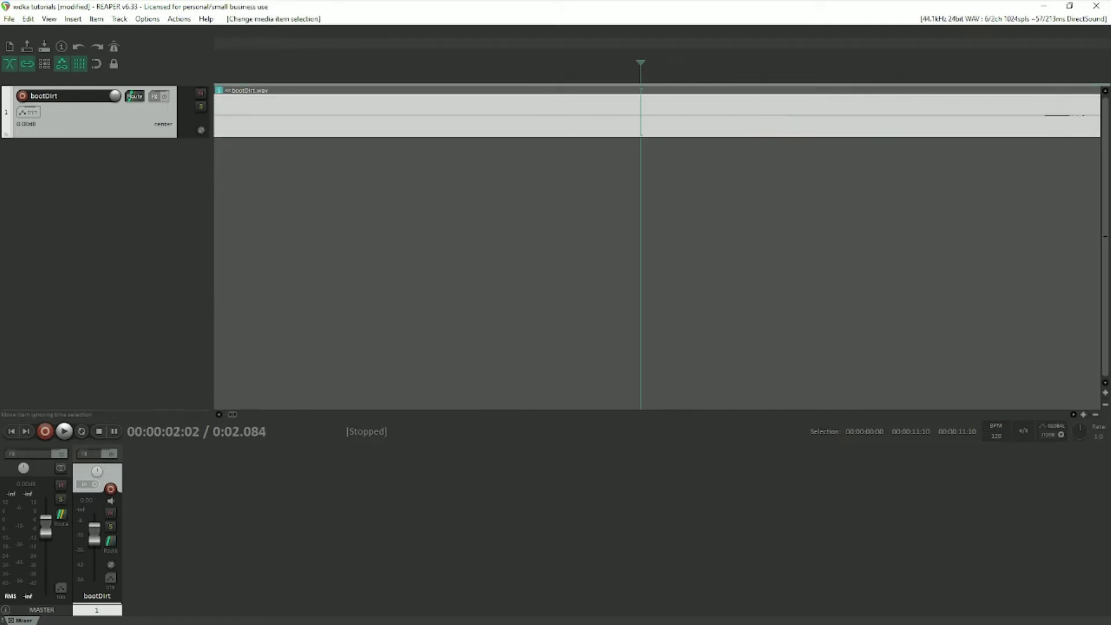
scroll(842, 114, "down", 3)
scroll(842, 114, "right", 3)
left_click_drag(773, 107, 772, 106)
left_click(762, 107)
key("s")
Split the remaining clip right before the fourth footstep's transient, at about 3.3 seconds.
scroll(833, 110, "down", 4)
scroll(833, 110, "right", 4)
scroll(833, 110, "right", 5)
scroll(833, 110, "down", 8)
left_click(972, 110)
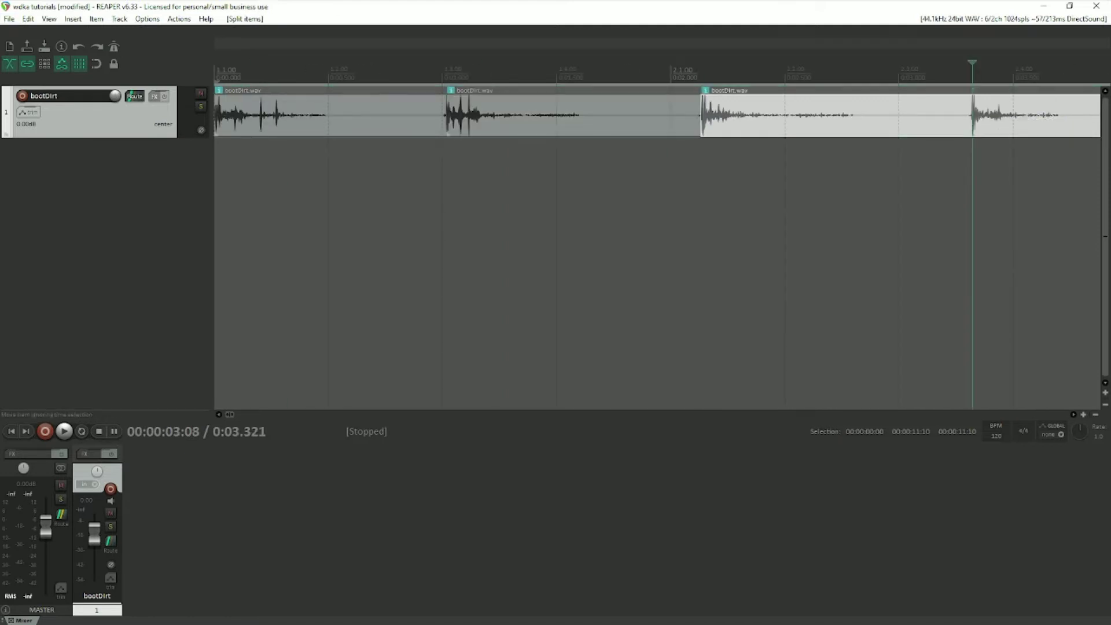
scroll(970, 110, "up", 12)
left_click(955, 108)
key("s")
Split the remaining clip right before the fifth footstep's transient, at about 4.24 seconds.
scroll(955, 110, "down", 10)
scroll(833, 110, "right", 5)
left_click(584, 110)
scroll(585, 110, "up", 10)
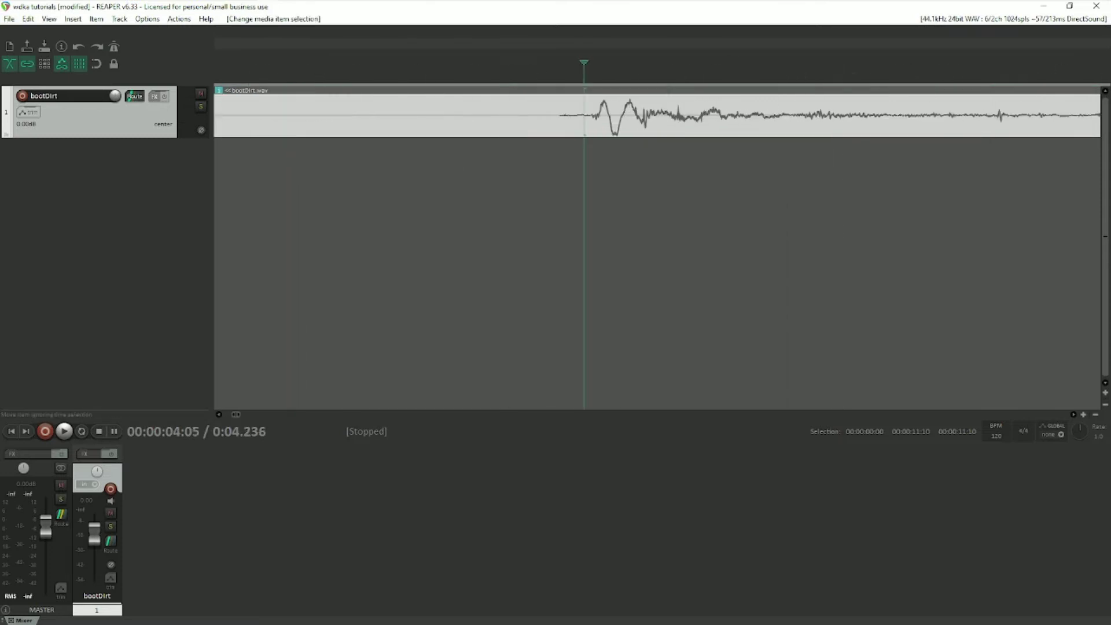
key("s")
Split the remaining clip right before the sixth footstep's transient, at about 6.34 seconds.
scroll(584, 110, "down", 10)
scroll(584, 110, "right", 5)
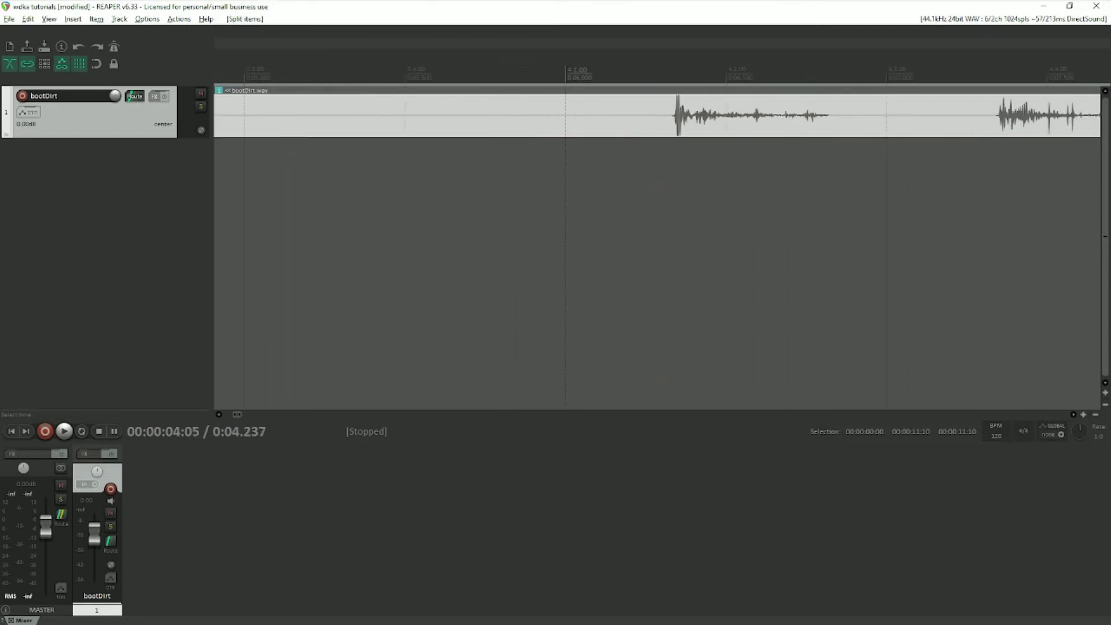
left_click(670, 110)
scroll(680, 110, "up", 10)
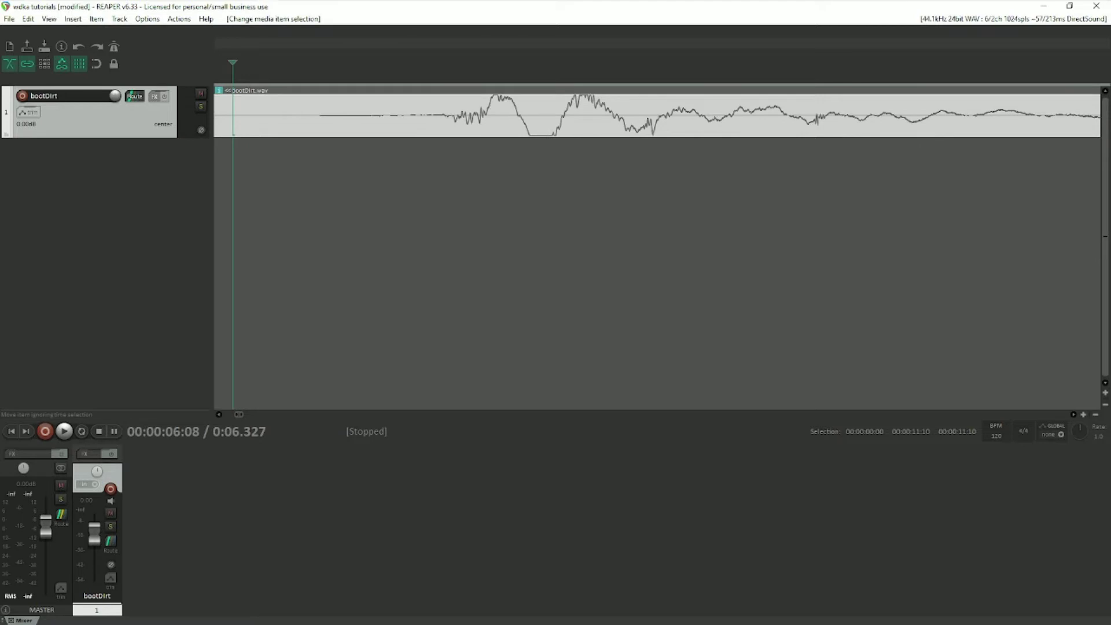
left_click(434, 110)
key("s")
Split the remaining clip right before the seventh footstep's transient, at about 7.35 seconds.
scroll(578, 110, "down", 10)
scroll(577, 110, "right", 5)
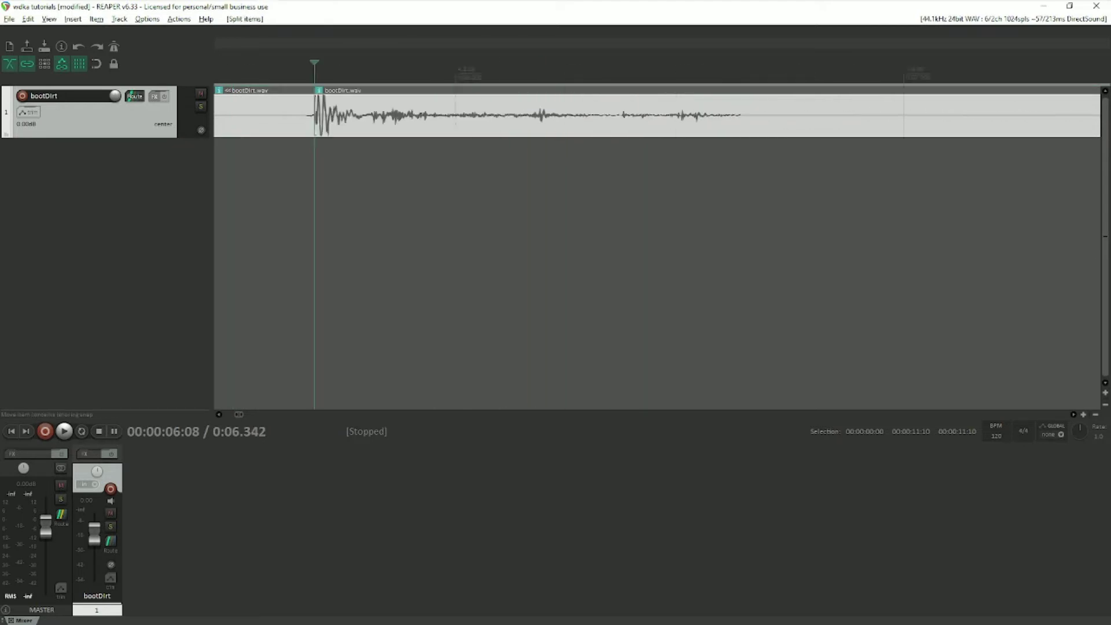
left_click(789, 173)
scroll(789, 174, "down", 5)
scroll(788, 173, "right", 5)
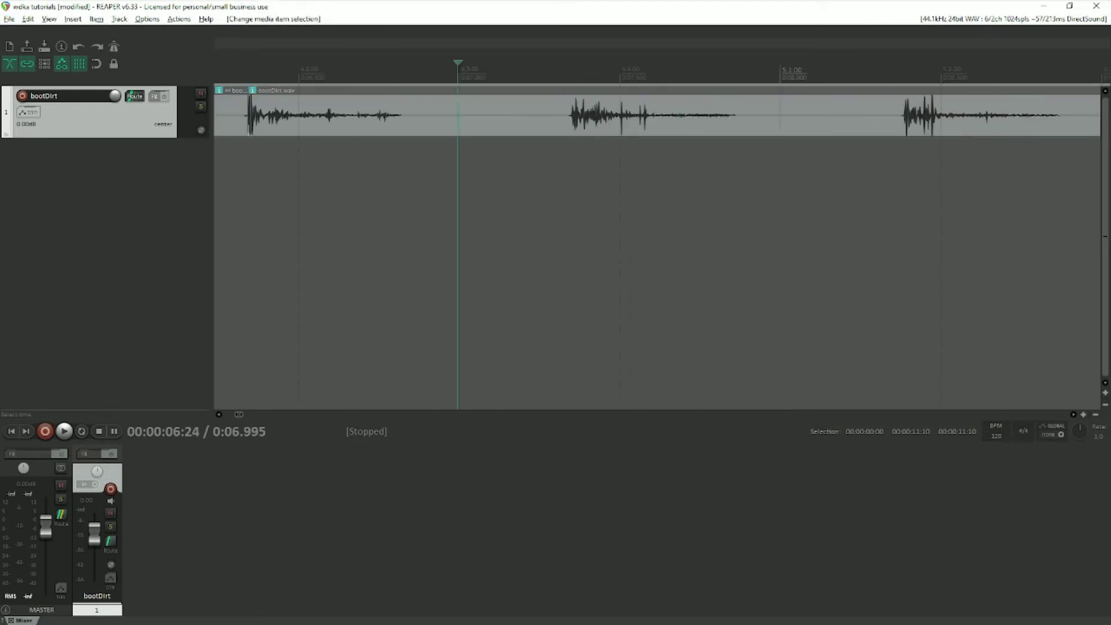
left_click(565, 113)
scroll(567, 112, "up", 10)
scroll(735, 112, "up", 4)
left_click(501, 114)
key("s")
Split the remaining clip right before the eighth footstep's transient, at about 8.4 seconds.
scroll(718, 113, "down", 8)
scroll(718, 114, "right", 4)
scroll(657, 114, "left", 3)
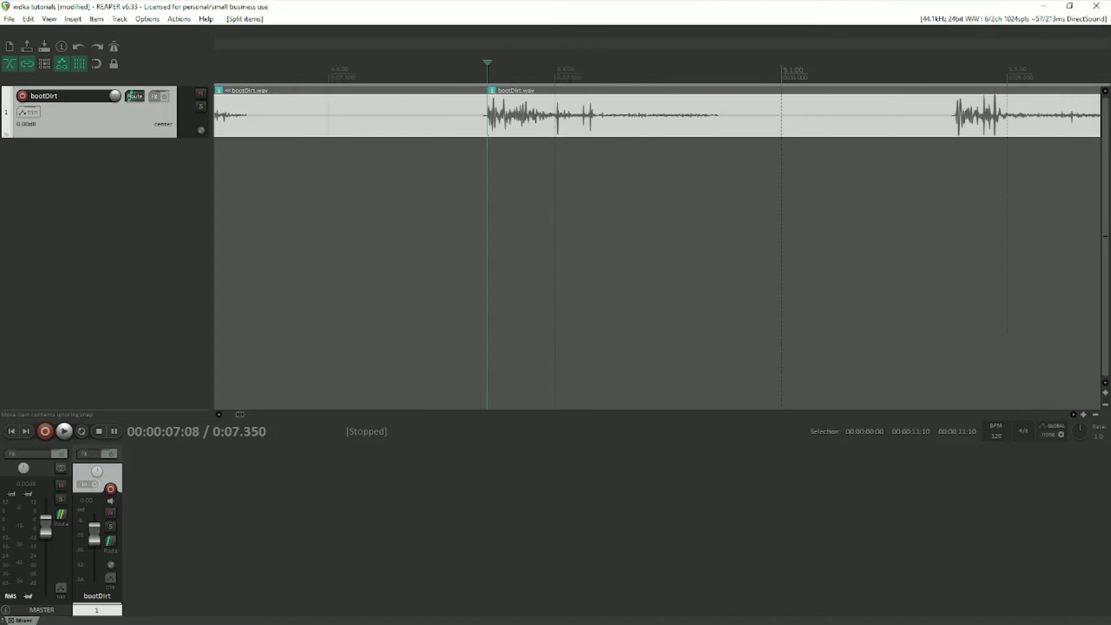
left_click(733, 113)
scroll(731, 113, "up", 10)
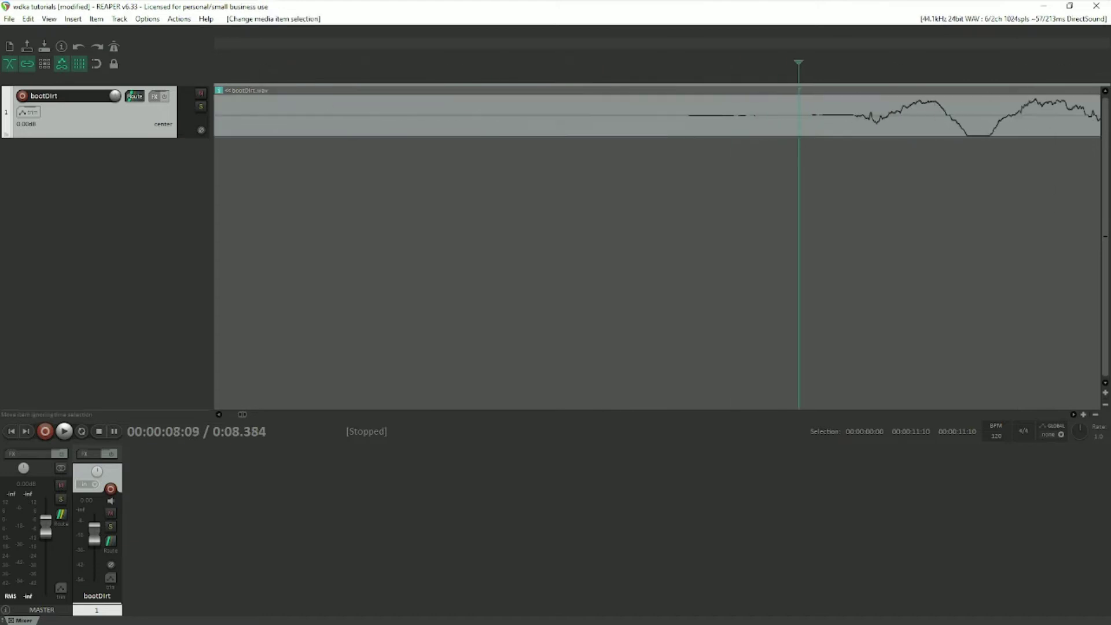
left_click(849, 114)
key("s")
Split the remaining clip right before the ninth footstep's transient, at about 9.4 seconds.
scroll(849, 114, "down", 10)
scroll(849, 114, "right", 4)
scroll(743, 145, "right", 2)
left_click(743, 116)
scroll(713, 116, "up", 8)
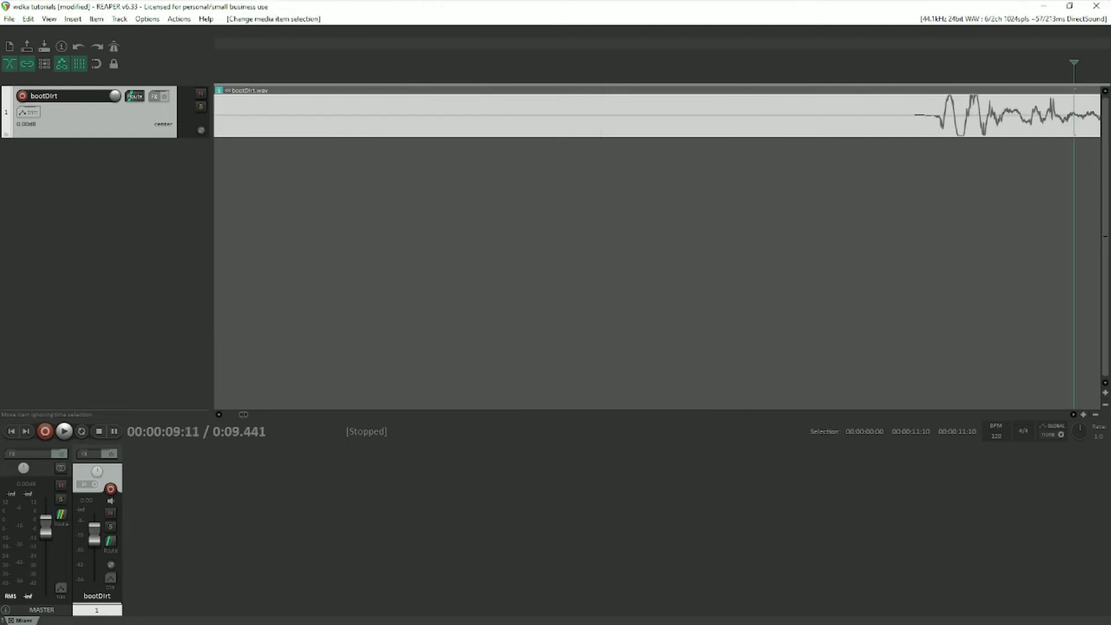
left_click(926, 116)
double_click(923, 116)
left_click(910, 173)
left_click(922, 116)
key("s")
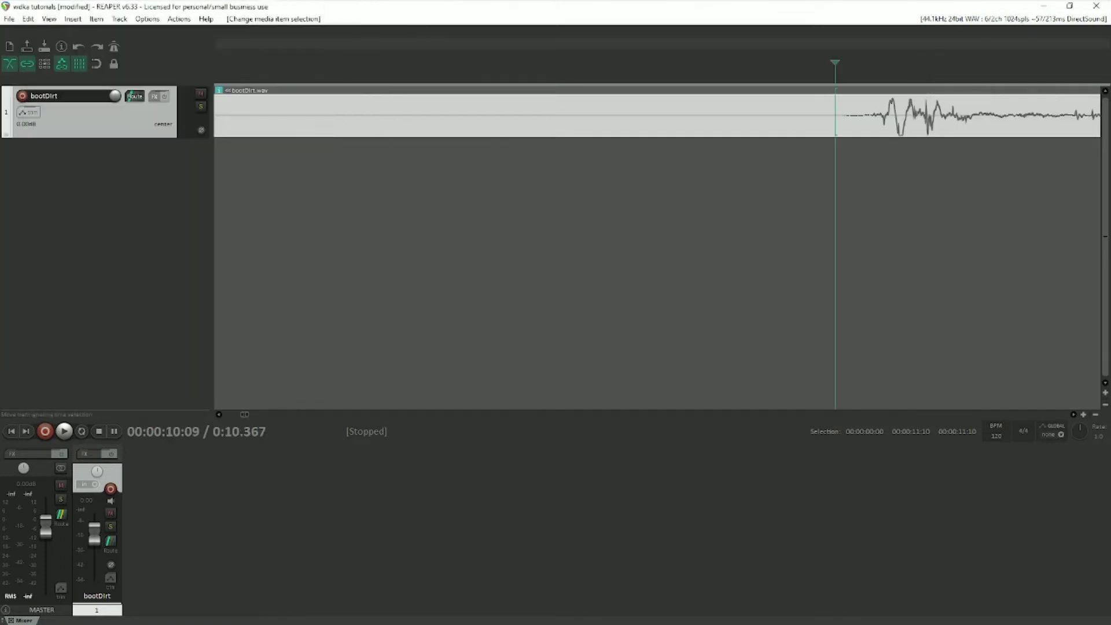
Split the remaining clip right before the tenth footstep's transient, at about 10.38 seconds, and clear the clip selection.
left_click(868, 115)
key("s")
scroll(928, 116, "down", 5)
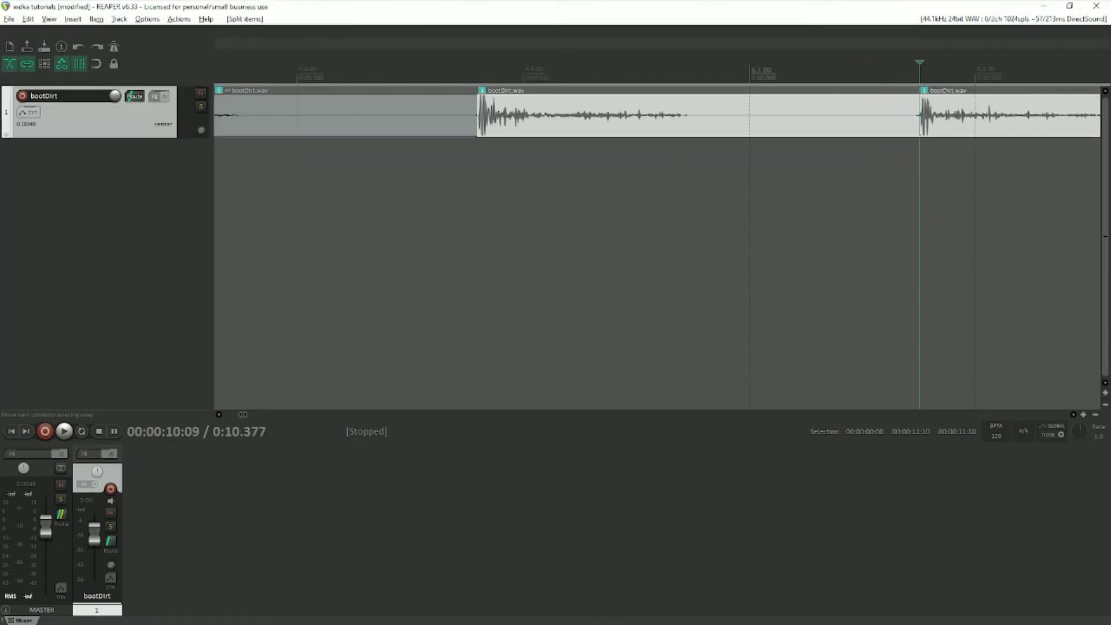
scroll(657, 231, "right", 5)
left_click(590, 232)
scroll(590, 232, "down", 10)
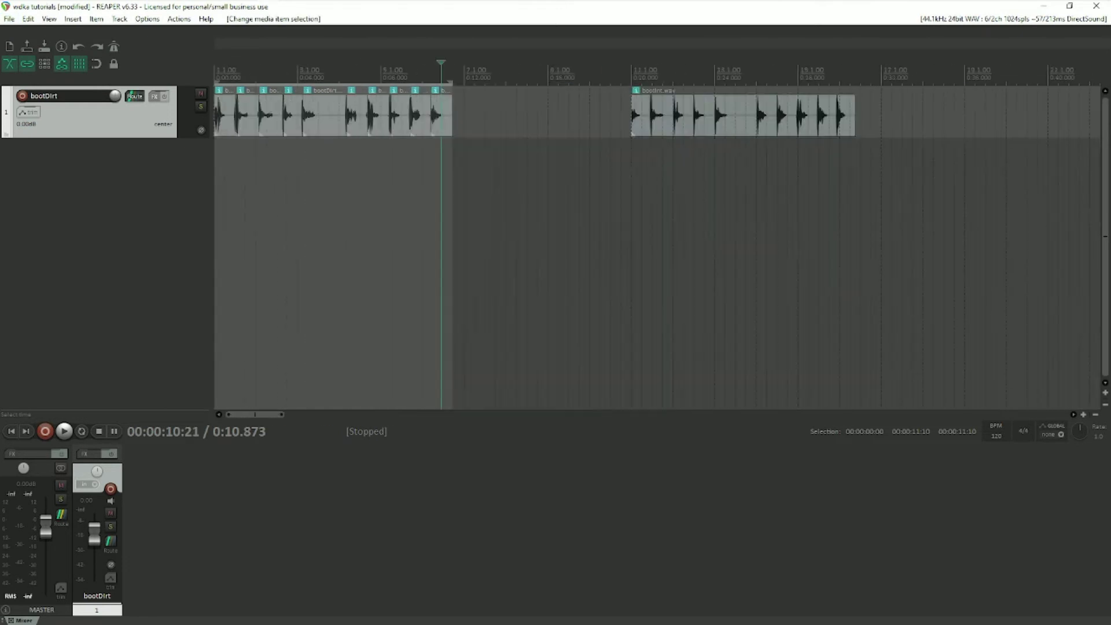
Review all the split footstep clips together with a marquee selection and clear the selection.
left_click_drag(289, 173, 218, 116)
scroll(217, 115, "up", 10)
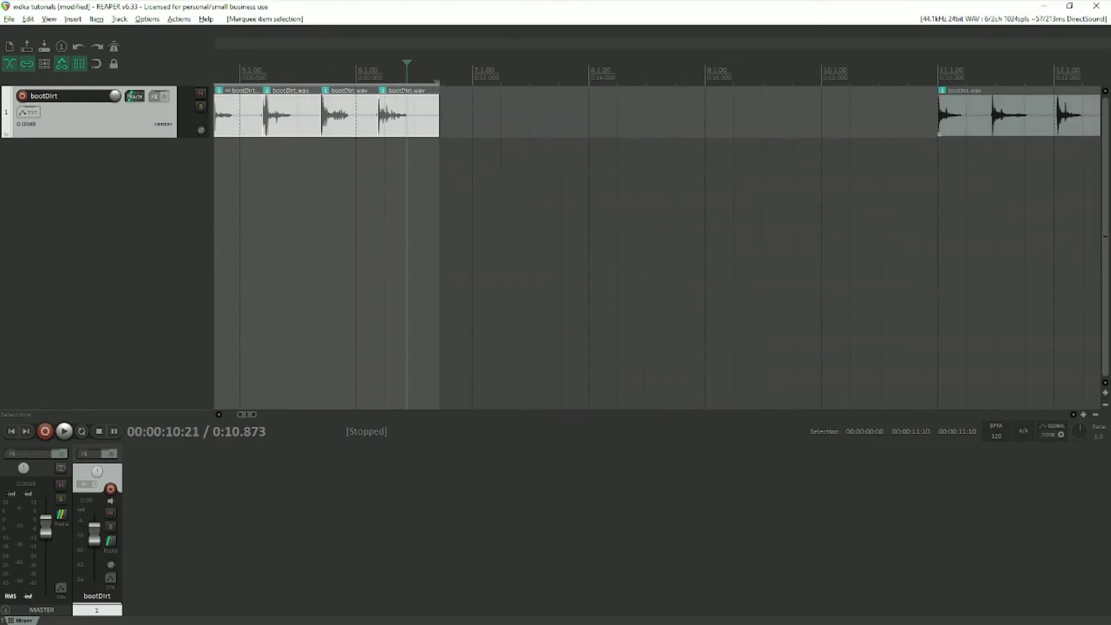
key("alt")
left_click(417, 231)
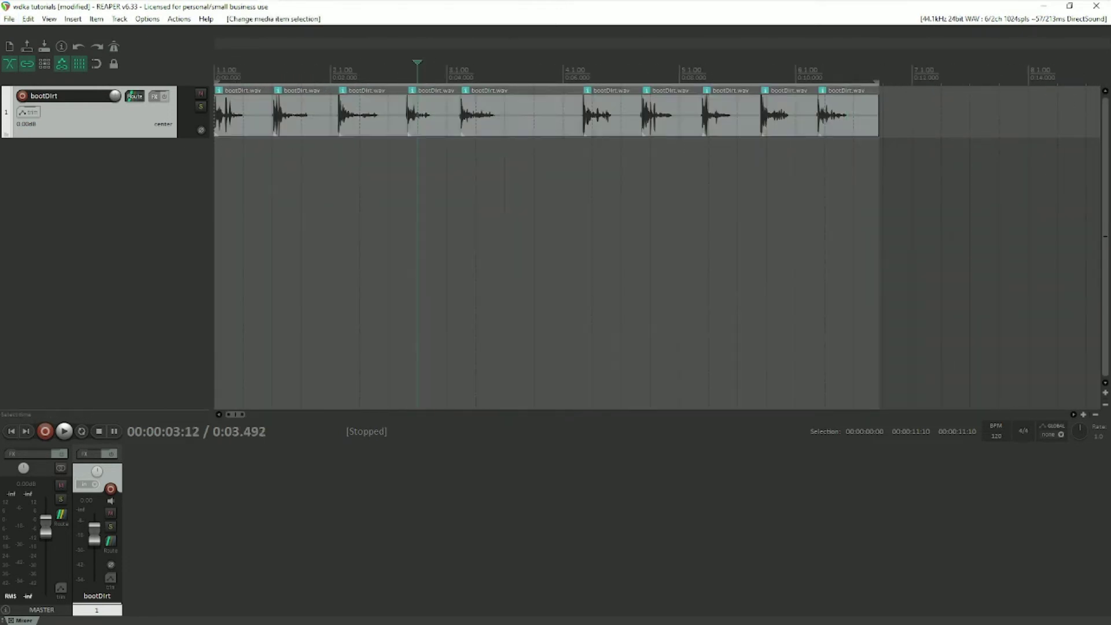
left_click_drag(875, 165, 214, 110)
left_click(498, 168)
left_click(503, 124)
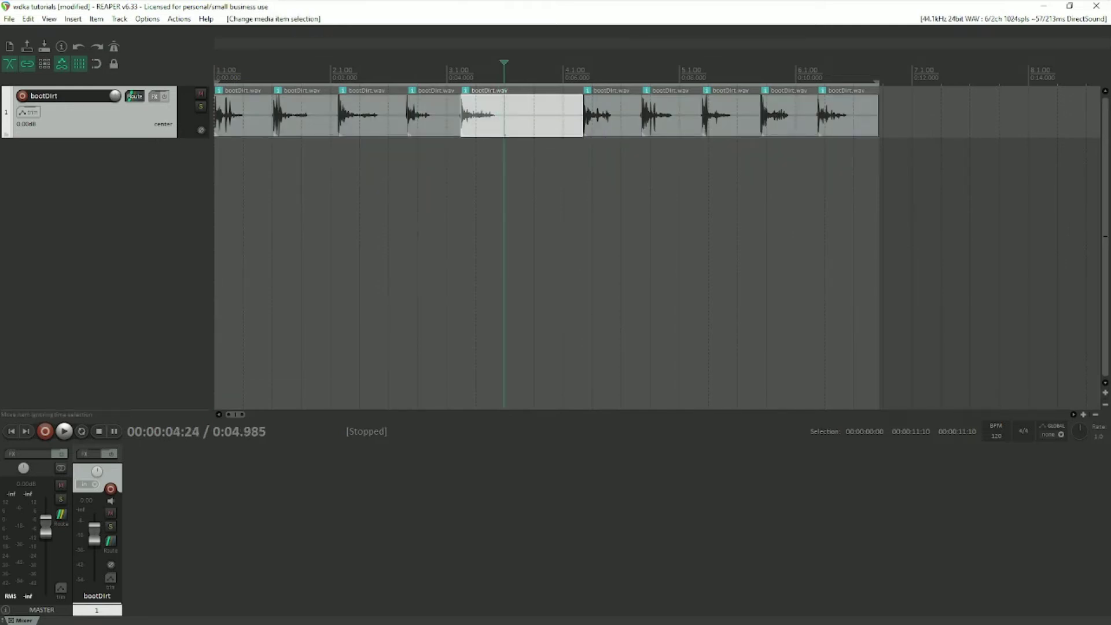
left_click(426, 124)
left_click(511, 124)
left_click(437, 124)
left_click(504, 123)
left_click(433, 122)
left_click(487, 122)
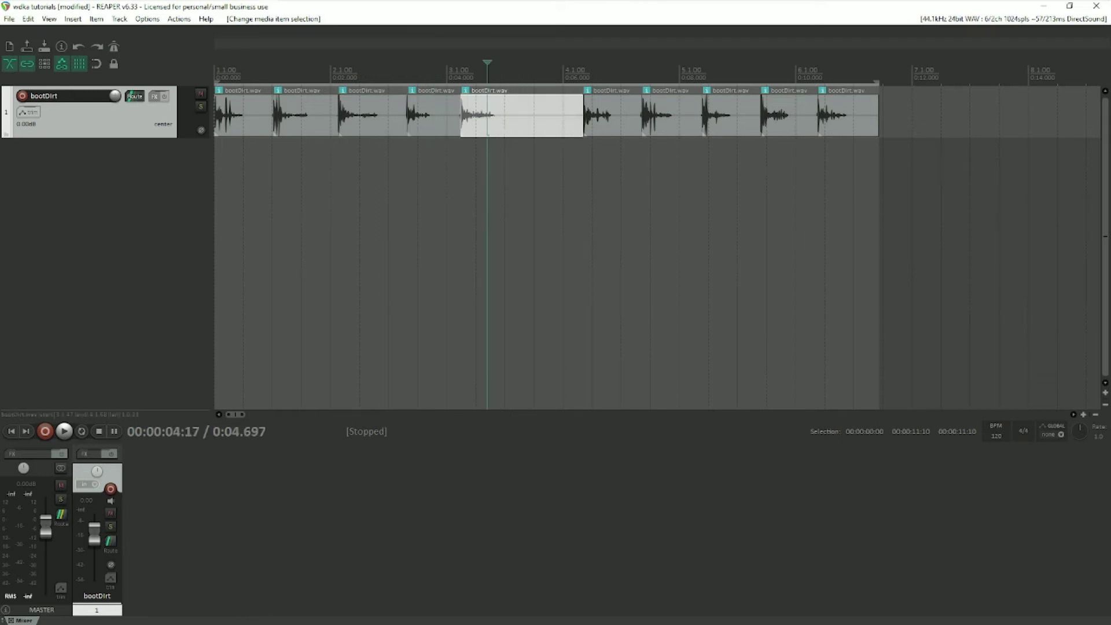
key("alt")
left_click(279, 165)
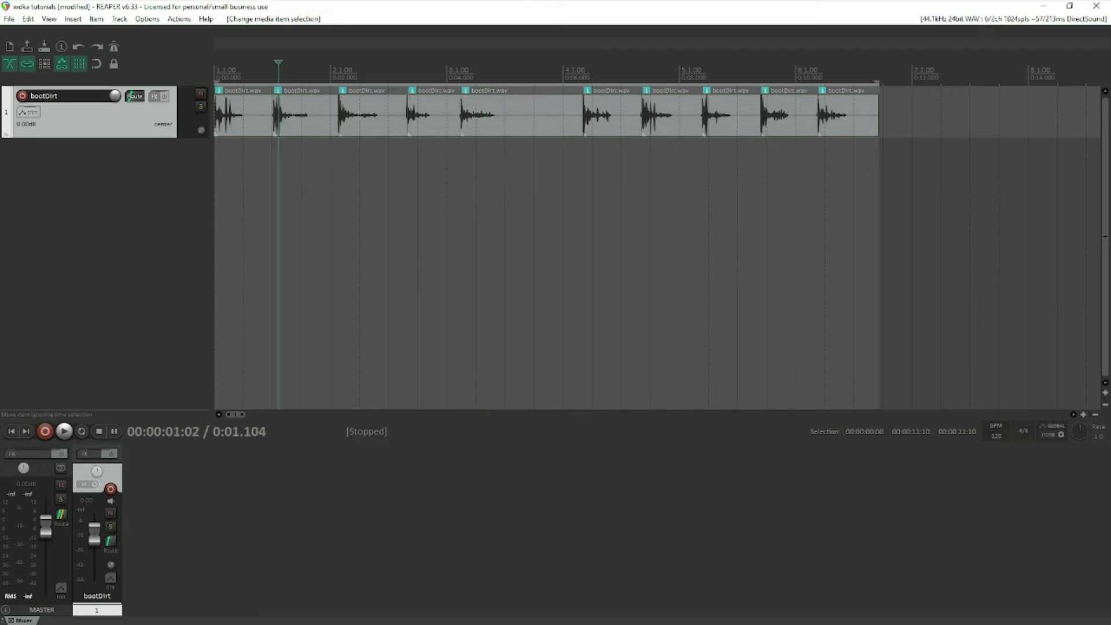
left_click(244, 123)
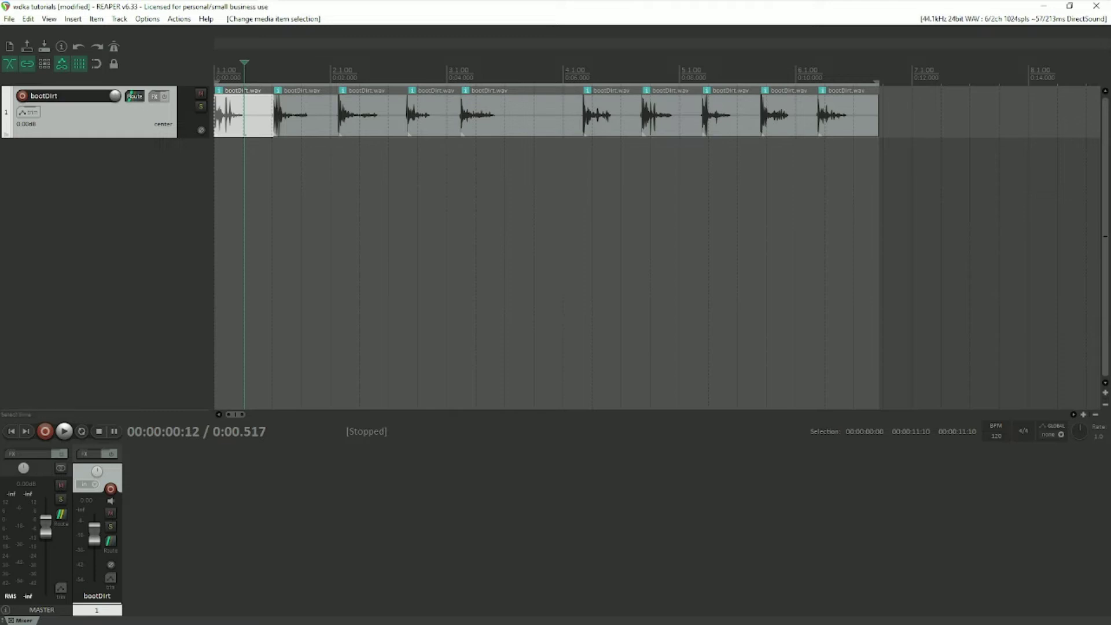
left_click(276, 167)
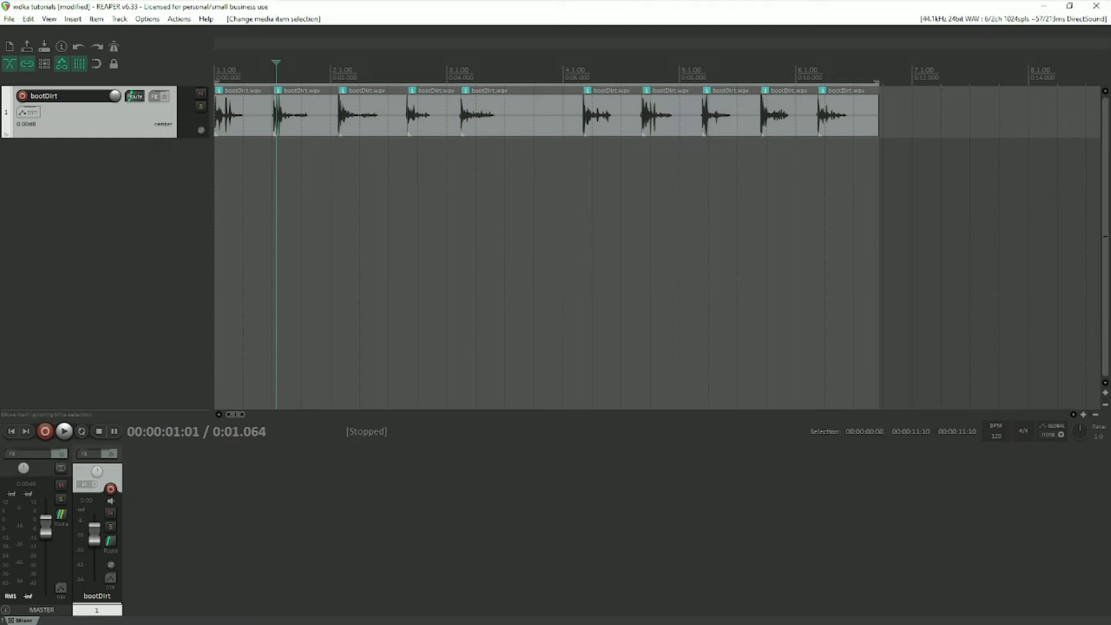
Move each footstep clip from the second through the seventh onto its own new track at the project start.
left_click(241, 121)
left_click_drag(299, 121, 223, 156)
left_click_drag(372, 120, 248, 217)
left_click_drag(428, 116, 234, 267)
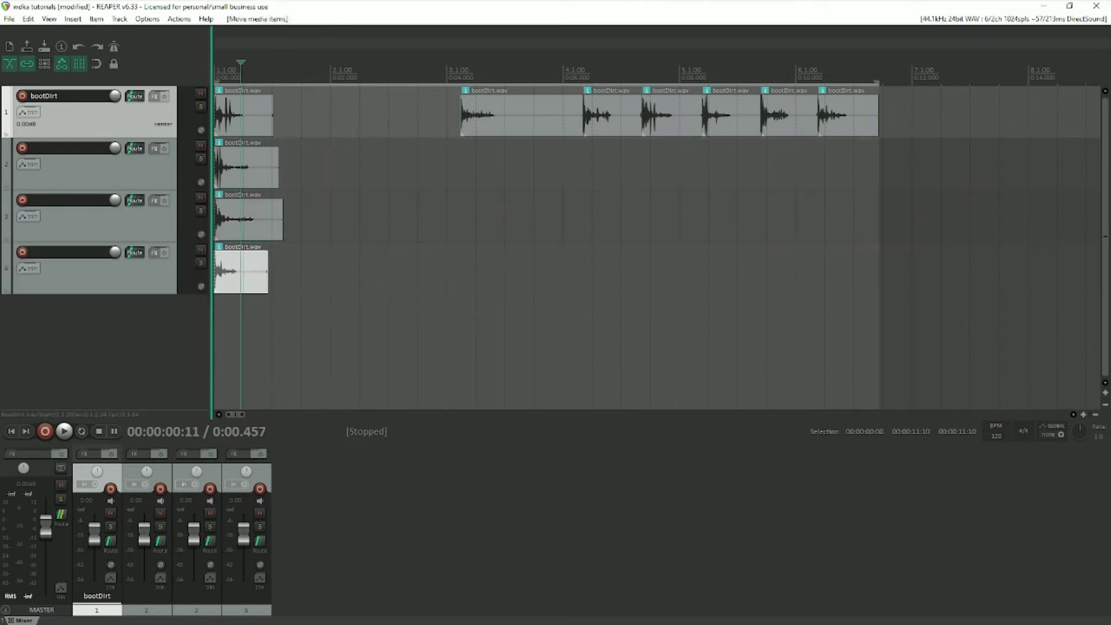
left_click_drag(487, 116, 240, 320)
left_click_drag(610, 116, 232, 372)
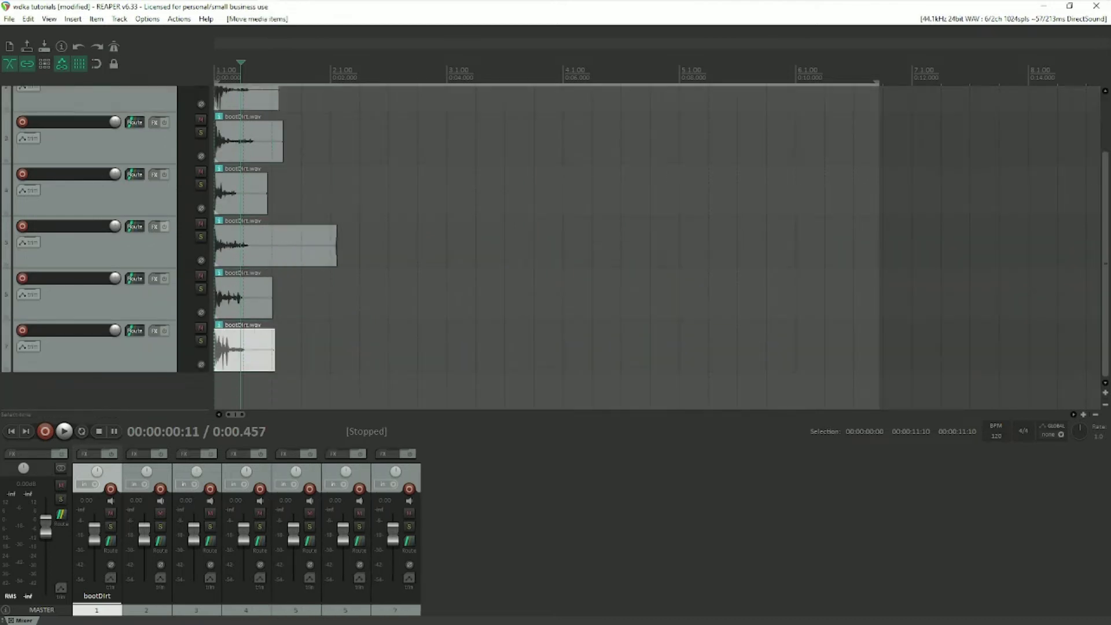
Hide the mixer and move the eighth, ninth and tenth footstep clips onto their own new tracks at the project start.
scroll(550, 247, "up", 3)
key("ctrl+m")
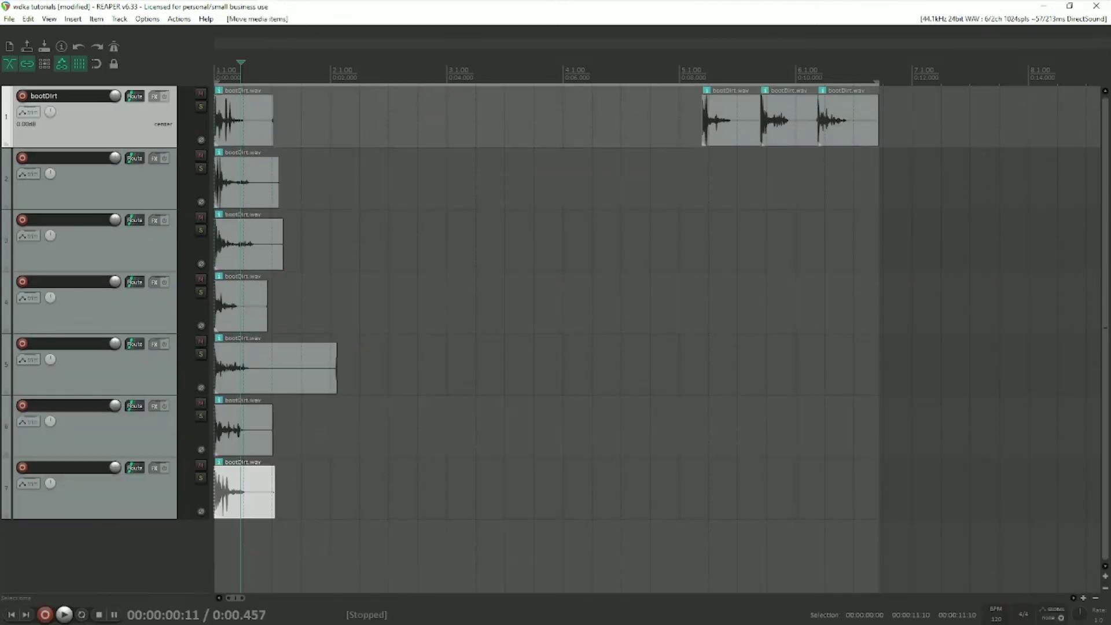
left_click_drag(717, 115, 231, 552)
scroll(231, 552, "down", 1)
left_click_drag(790, 107, 243, 576)
scroll(549, 324, "up", 3)
left_click_drag(856, 119, 252, 575)
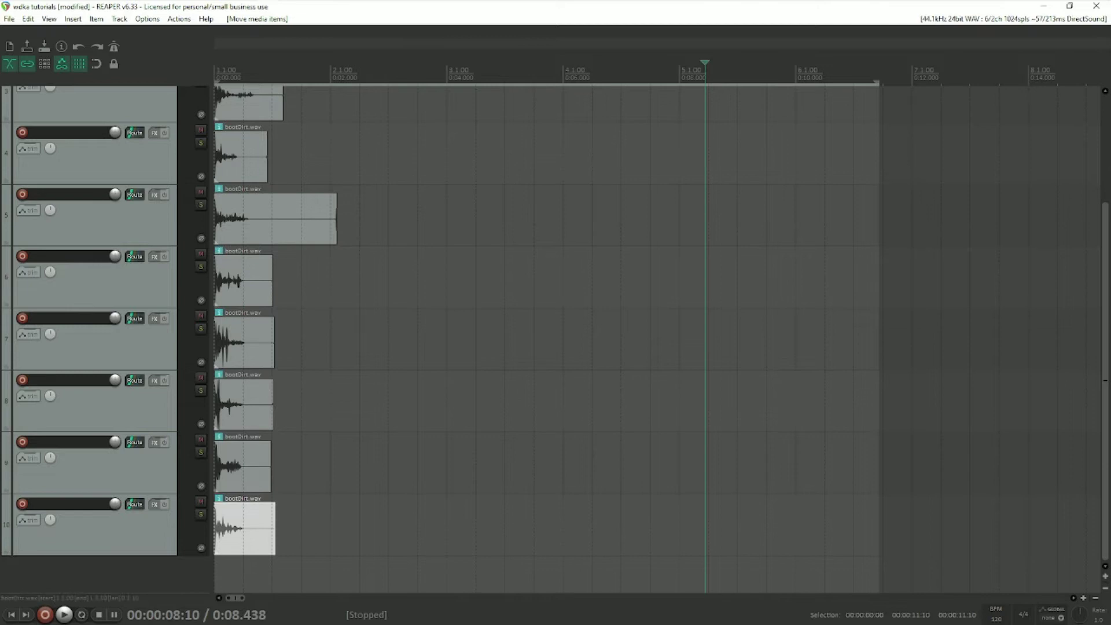
Split the clips on all ten tracks at about 0.776 seconds, just past the footstep tails.
scroll(657, 339, "up", 3)
scroll(230, 339, "up", 4)
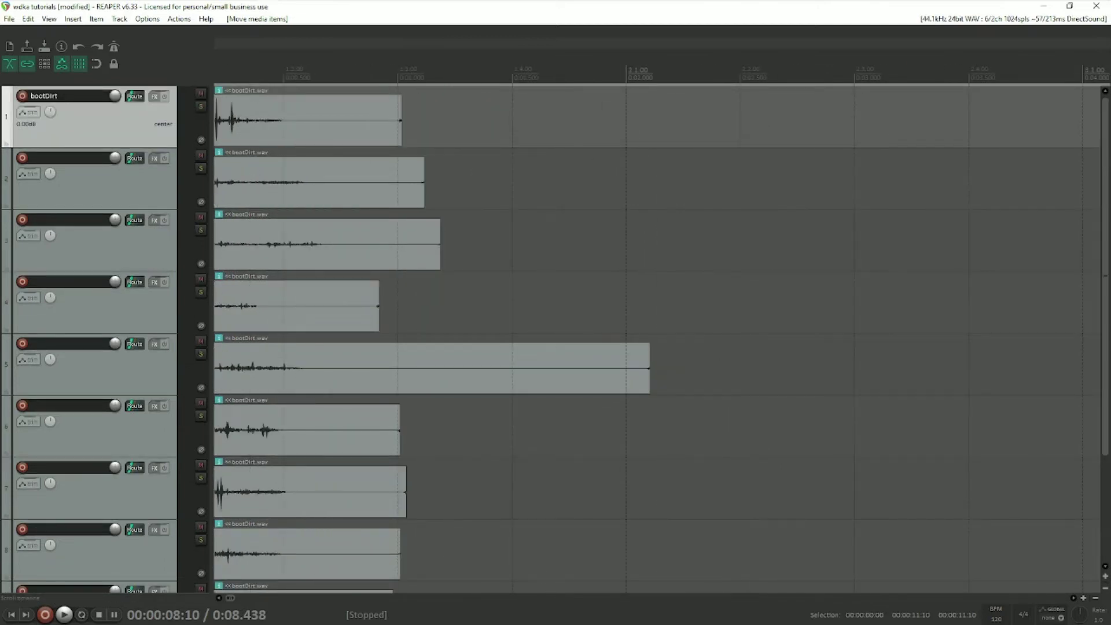
left_click(346, 76)
scroll(301, 532, "down", 3)
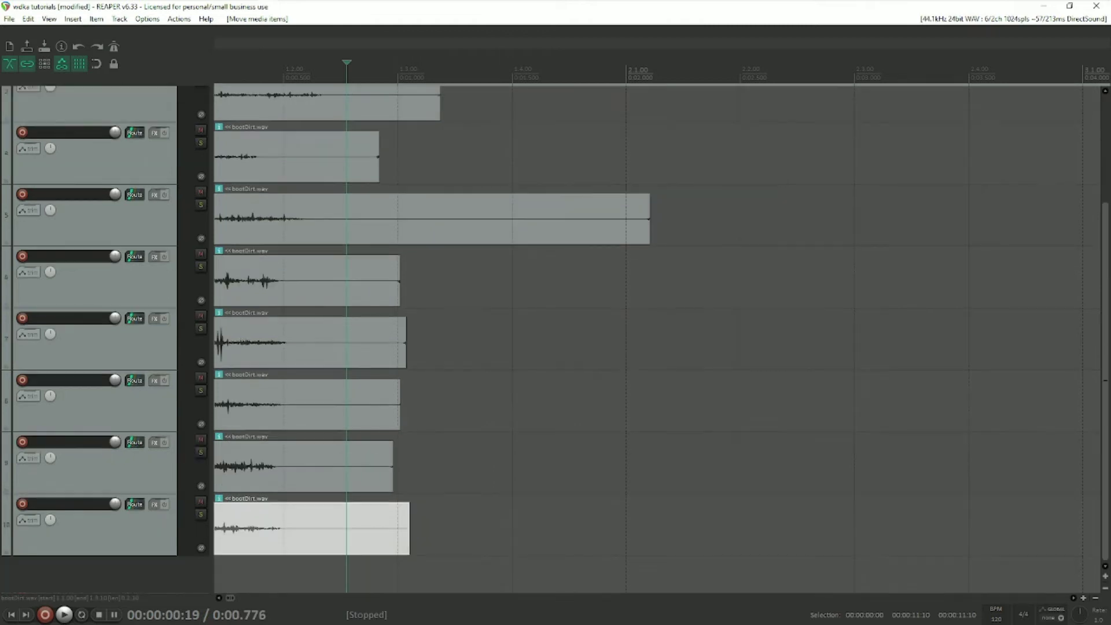
left_click_drag(512, 549, 357, 73)
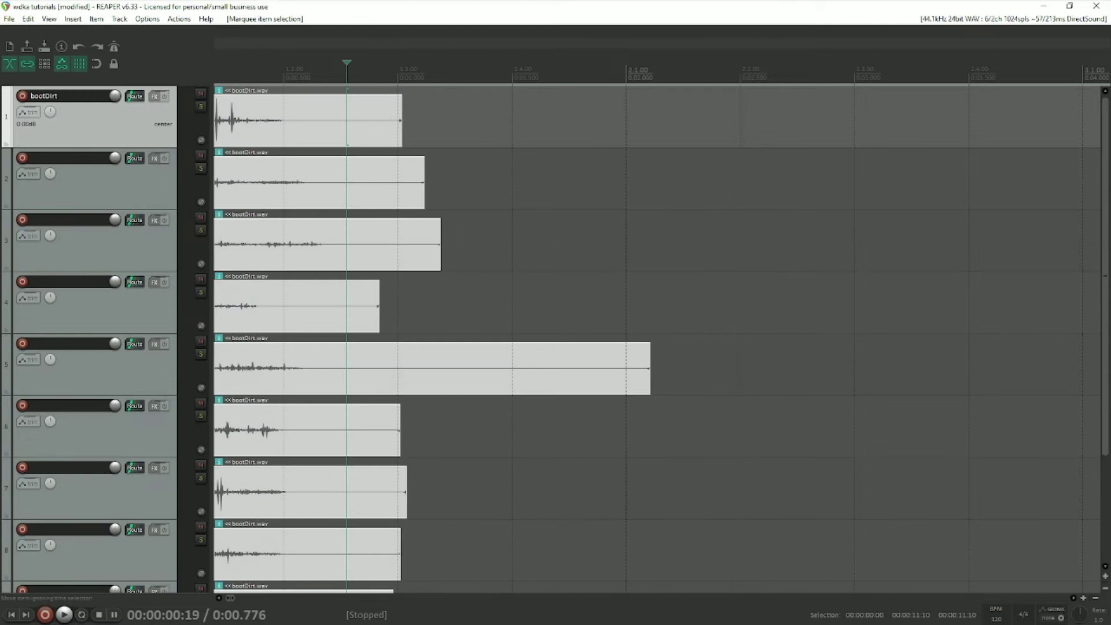
key("s")
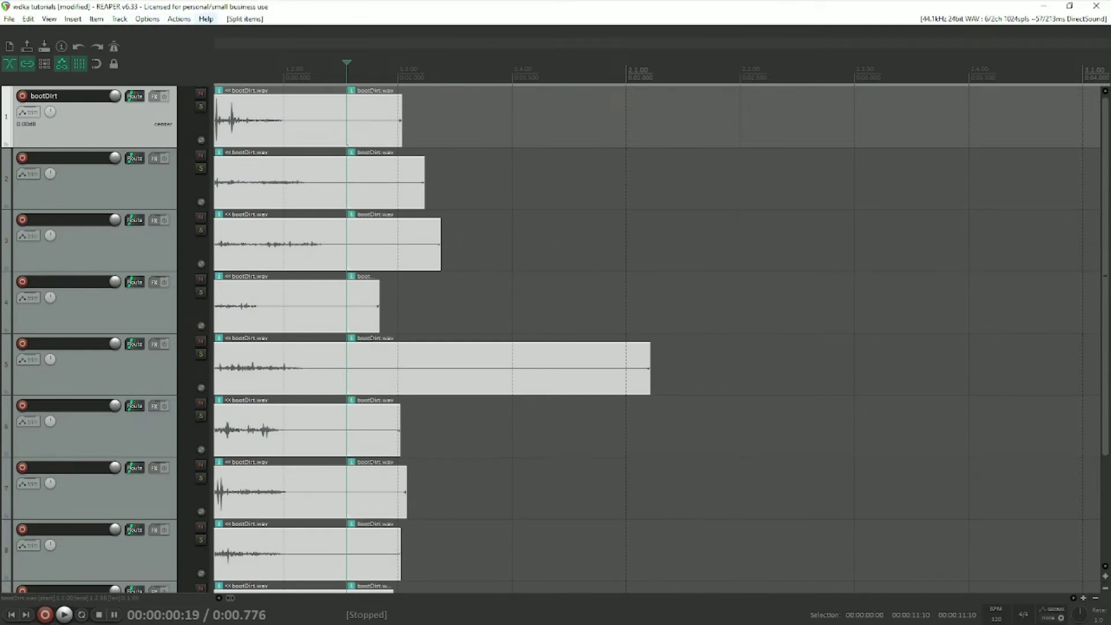
Look up "split items" in the action list and examine the shortcut settings of "Item: Split items at edit cursor (no change selection)".
left_click(179, 19)
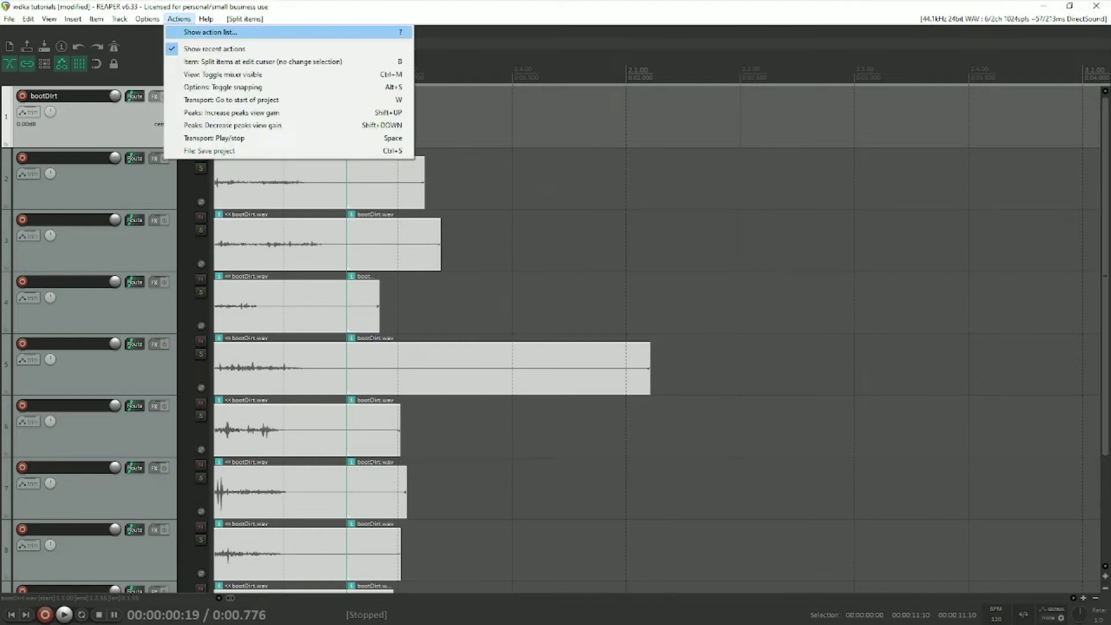
left_click(210, 32)
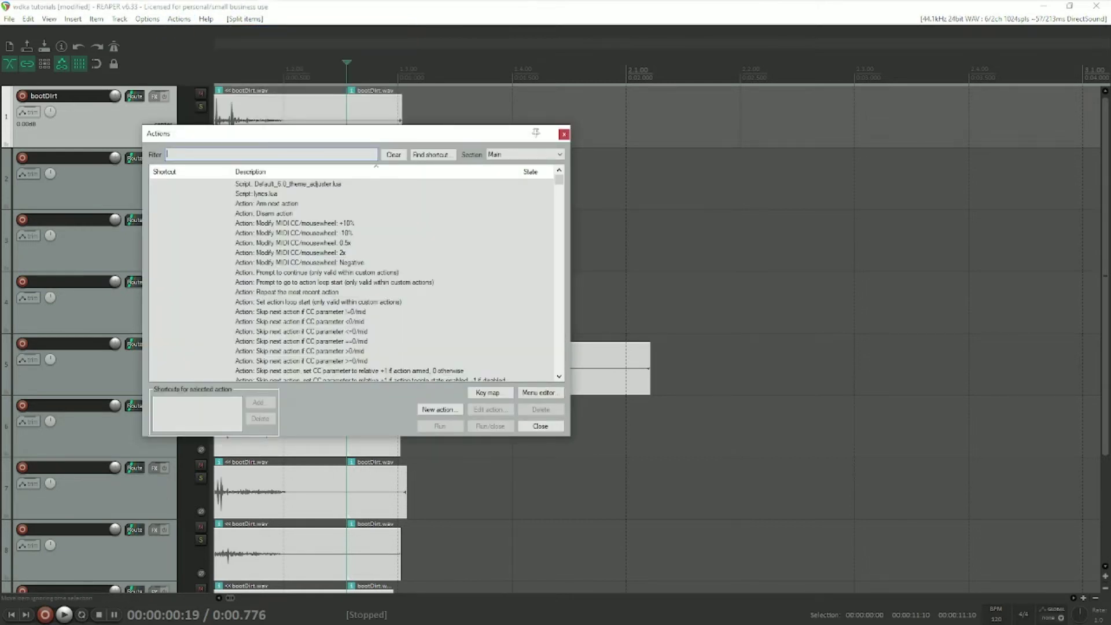
type("split i")
type("tems")
left_click(305, 223)
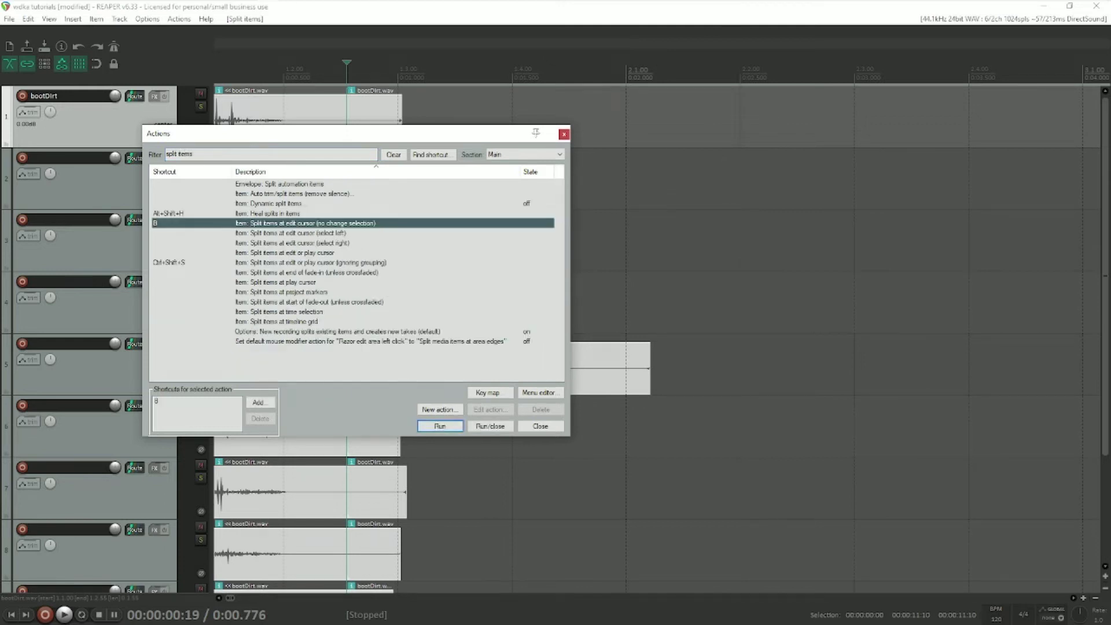
left_click(258, 402)
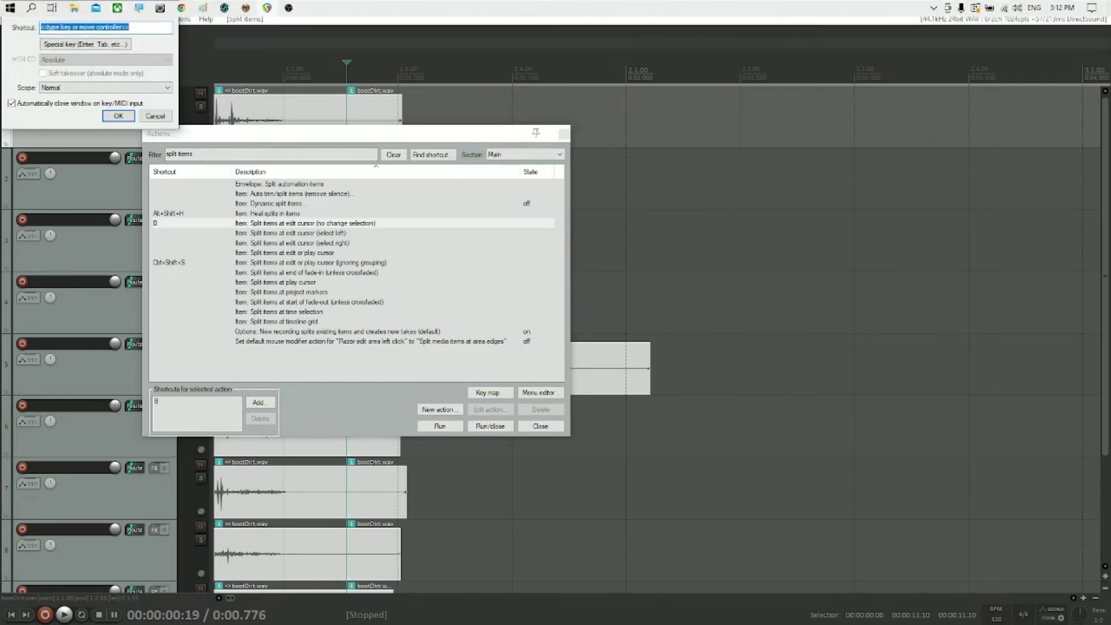
key("Escape")
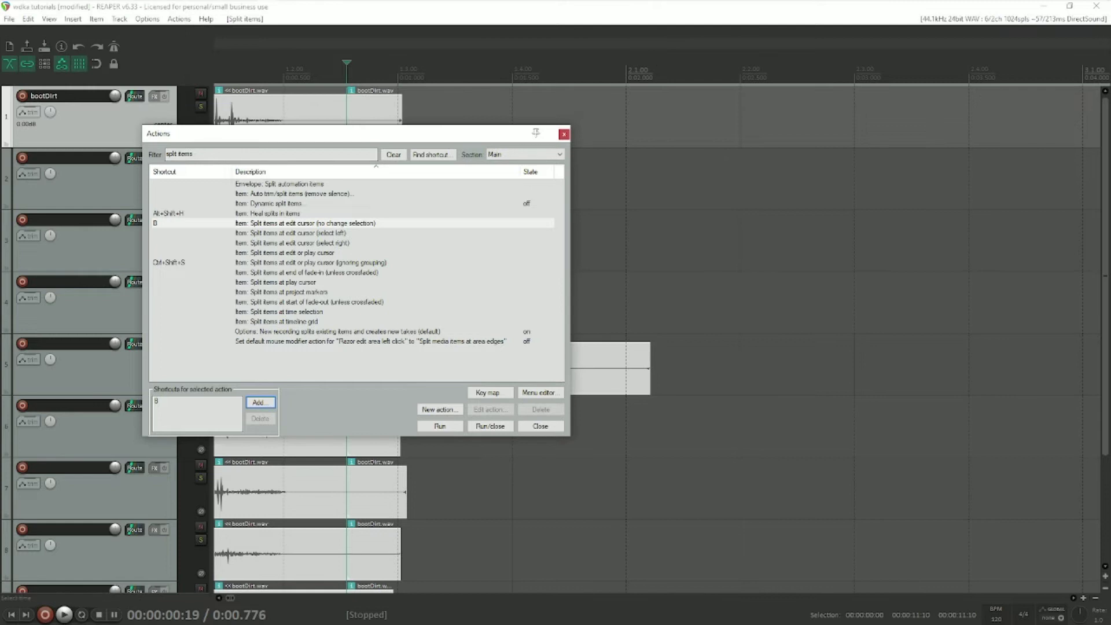
left_click(563, 134)
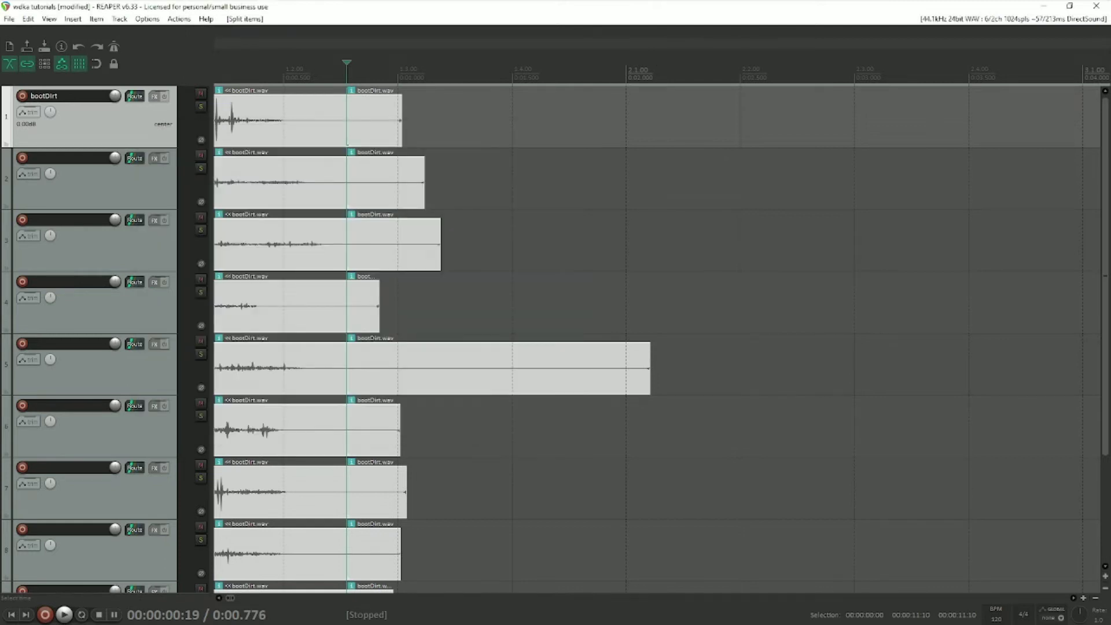
Delete the leftover silent clip pieces after the split on all ten tracks.
left_click(551, 302)
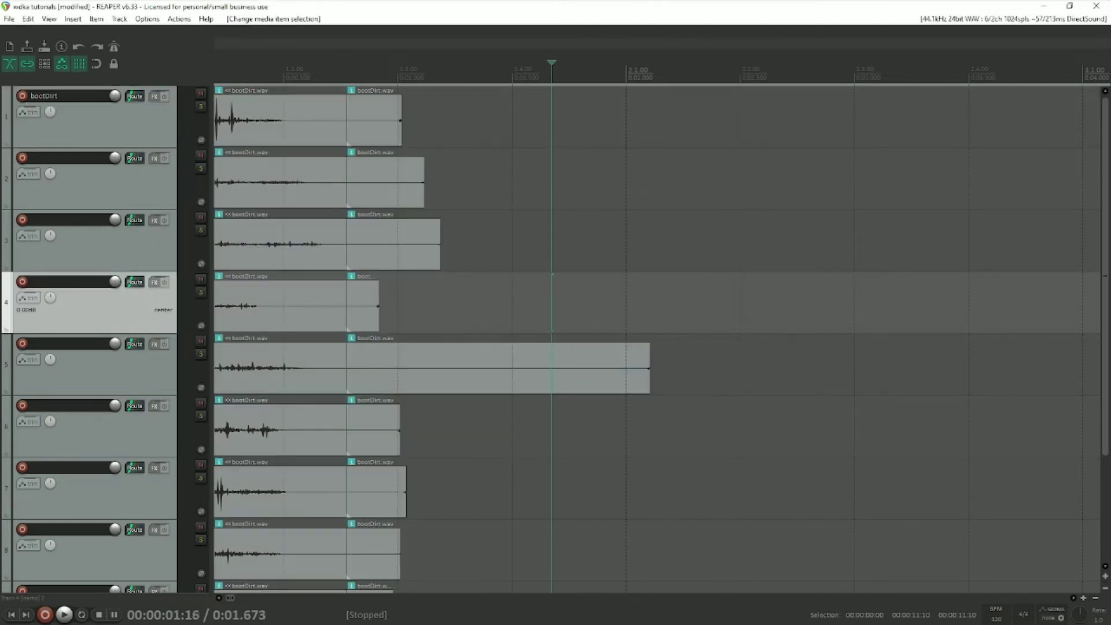
scroll(551, 324, "down", 3)
left_click_drag(471, 578, 365, 87)
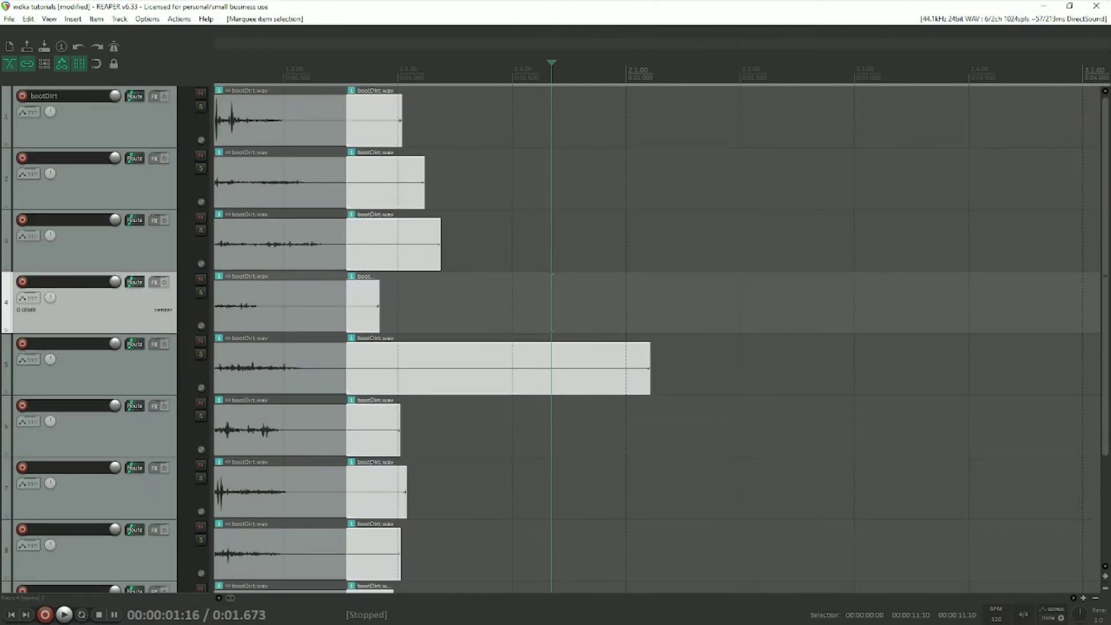
key("Delete")
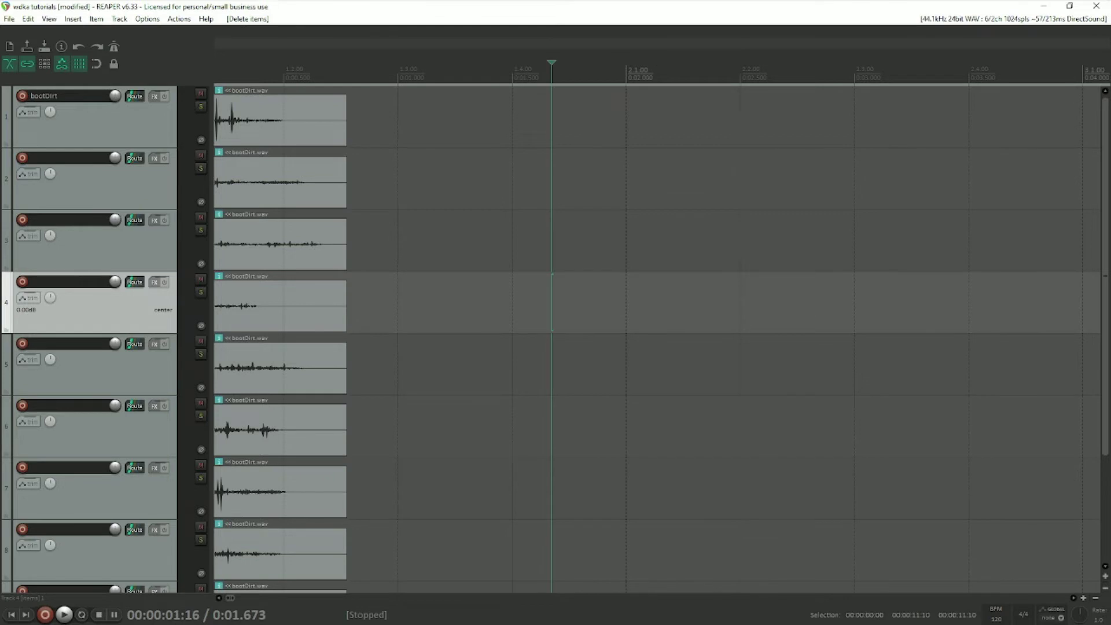
left_click(289, 120, "shift")
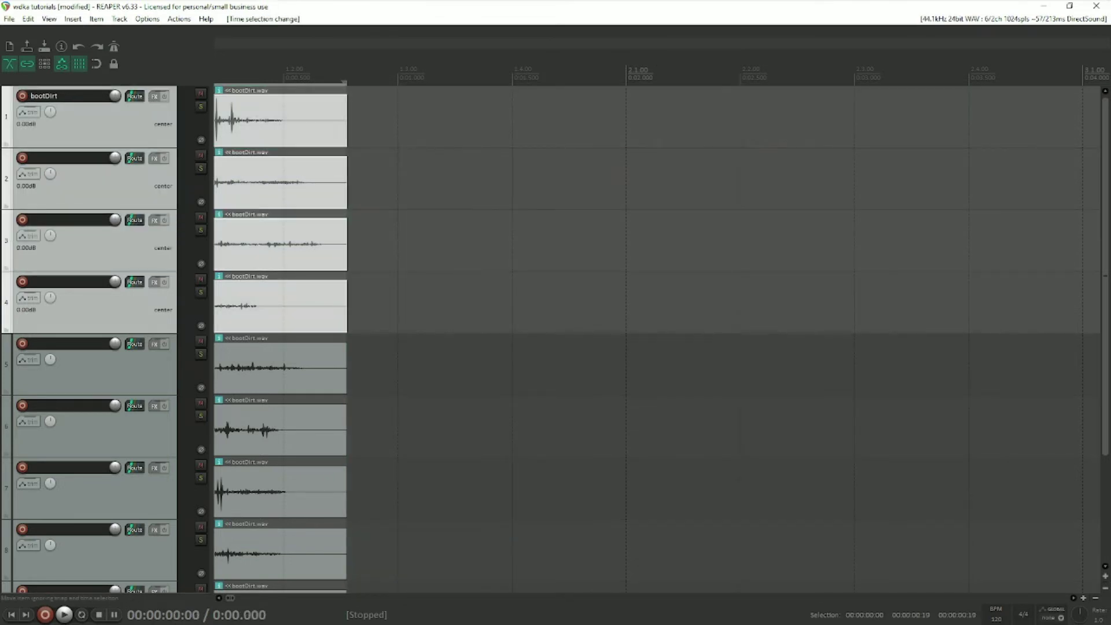
left_click(508, 179)
left_click(421, 179)
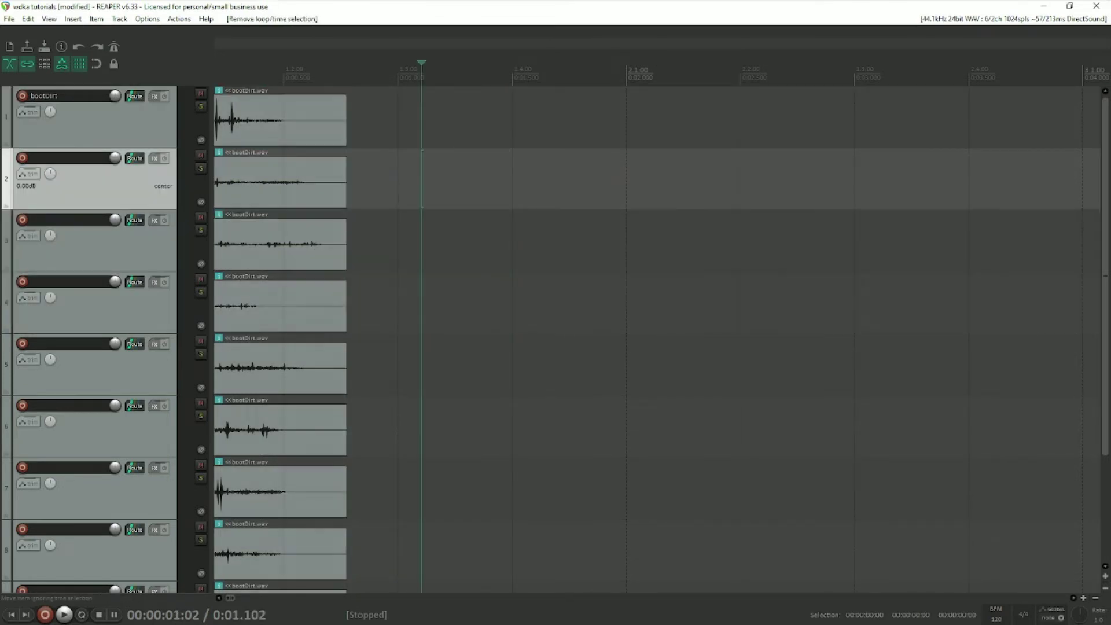
Make a time selection spanning the trimmed clips and create an unnamed region from it.
left_click(289, 121, "shift")
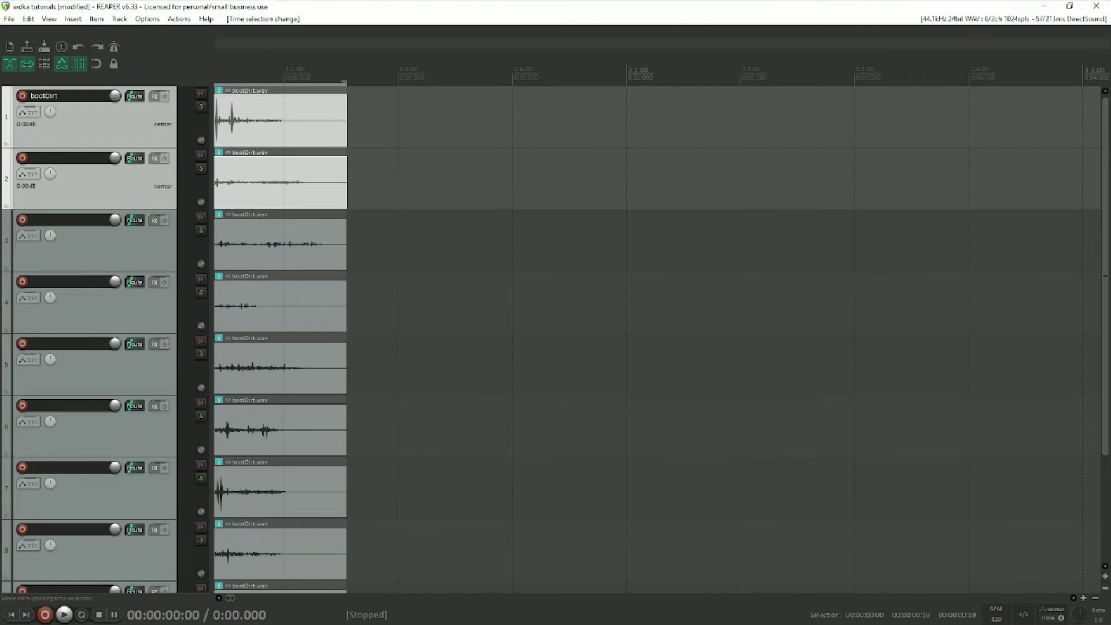
key("shift+r")
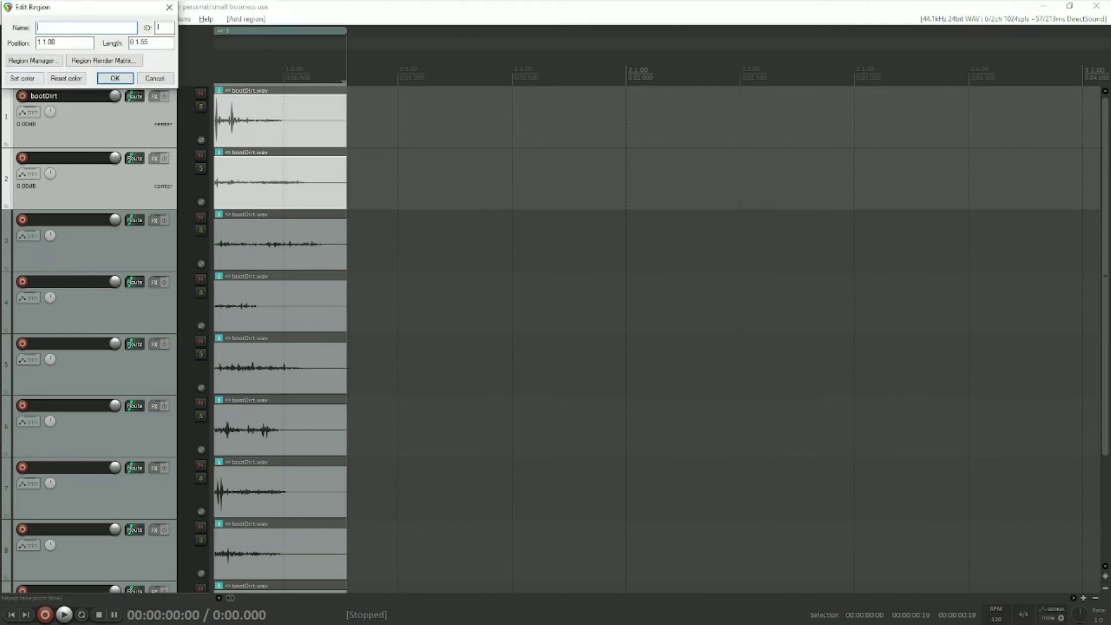
key("Return")
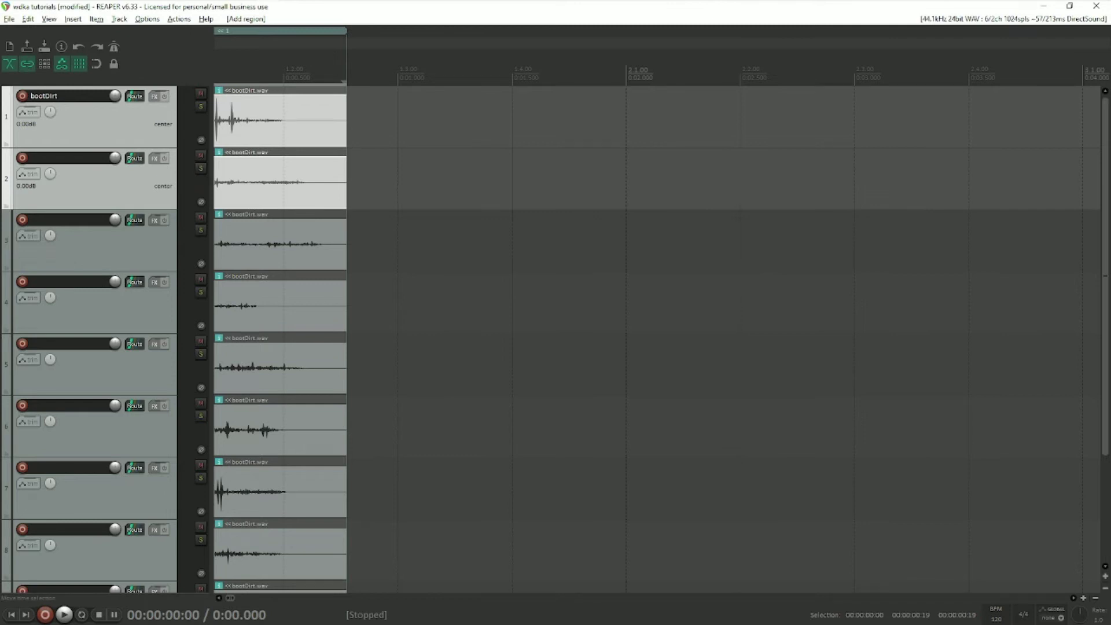
Look up "insert region marker" in the action list and examine "Markers: Insert region from time selection and edit...".
key("shift+slash")
type("reg")
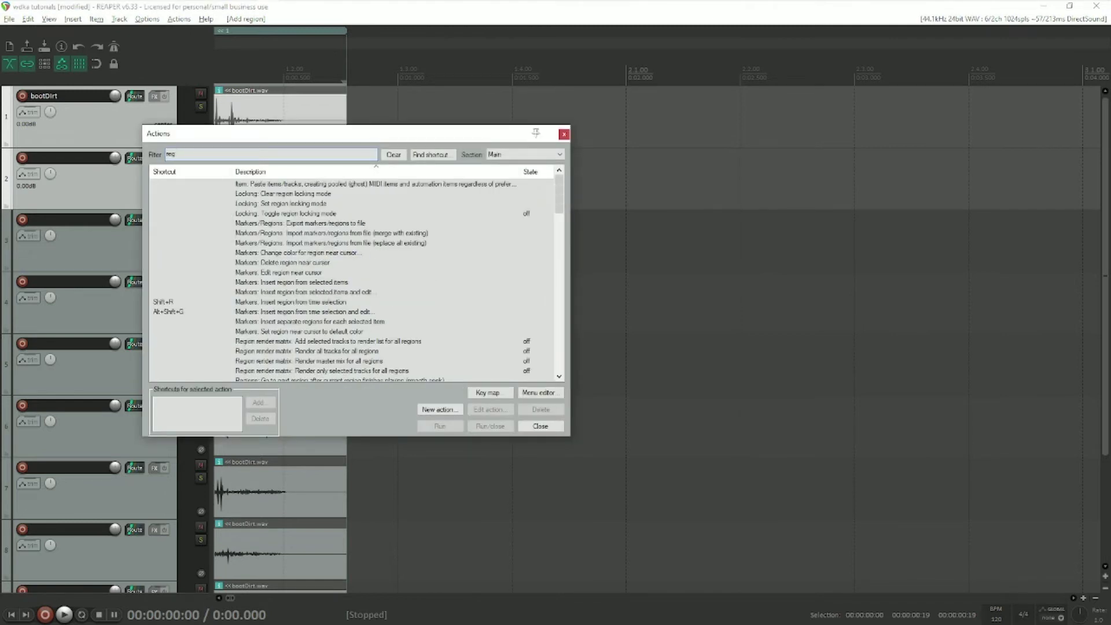
key("BackSpace")
key("BackSpace")
key("BackSpace")
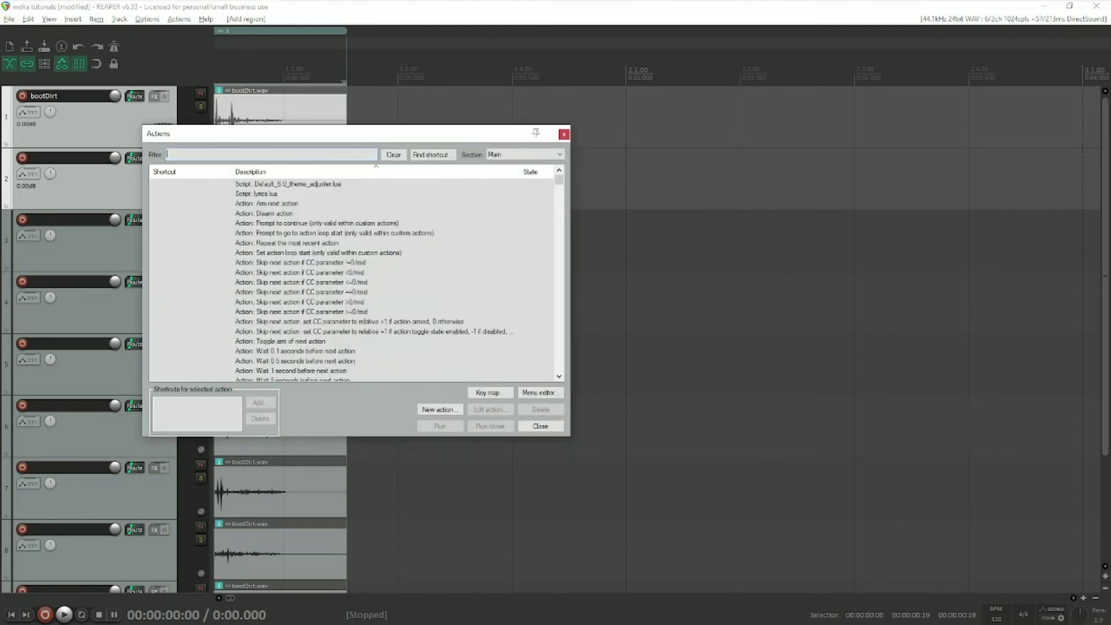
type("insert region marker")
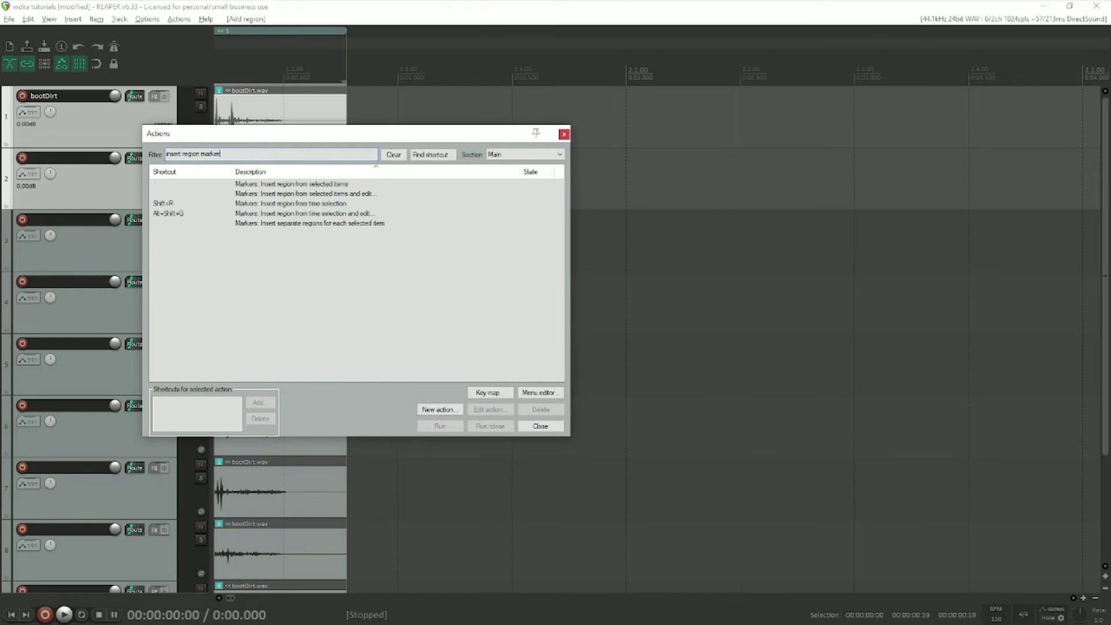
left_click(305, 213)
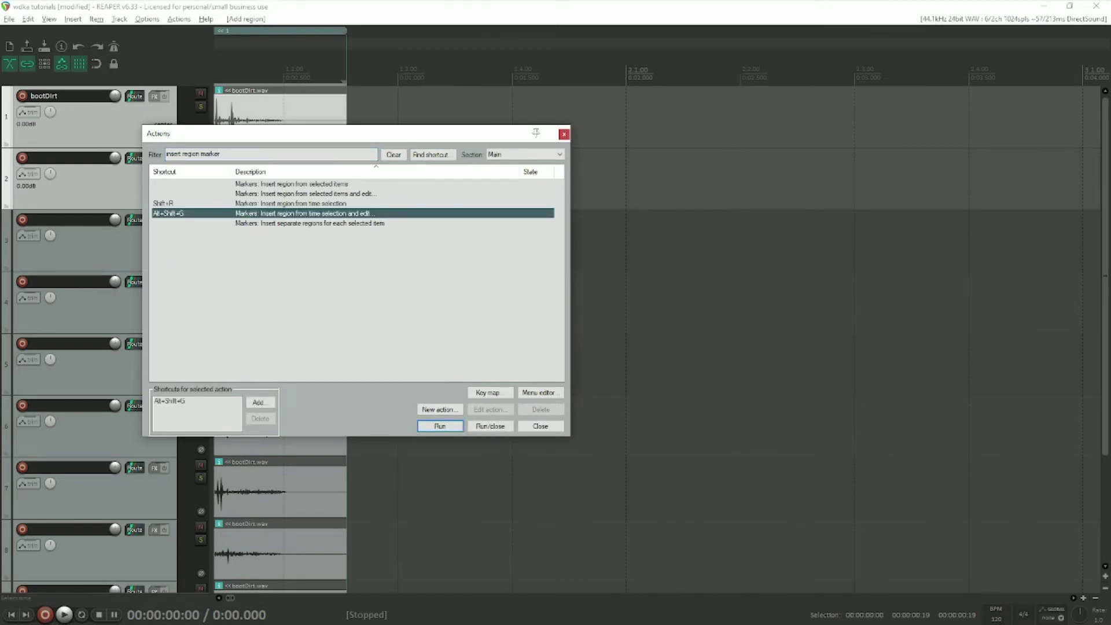
left_click(563, 134)
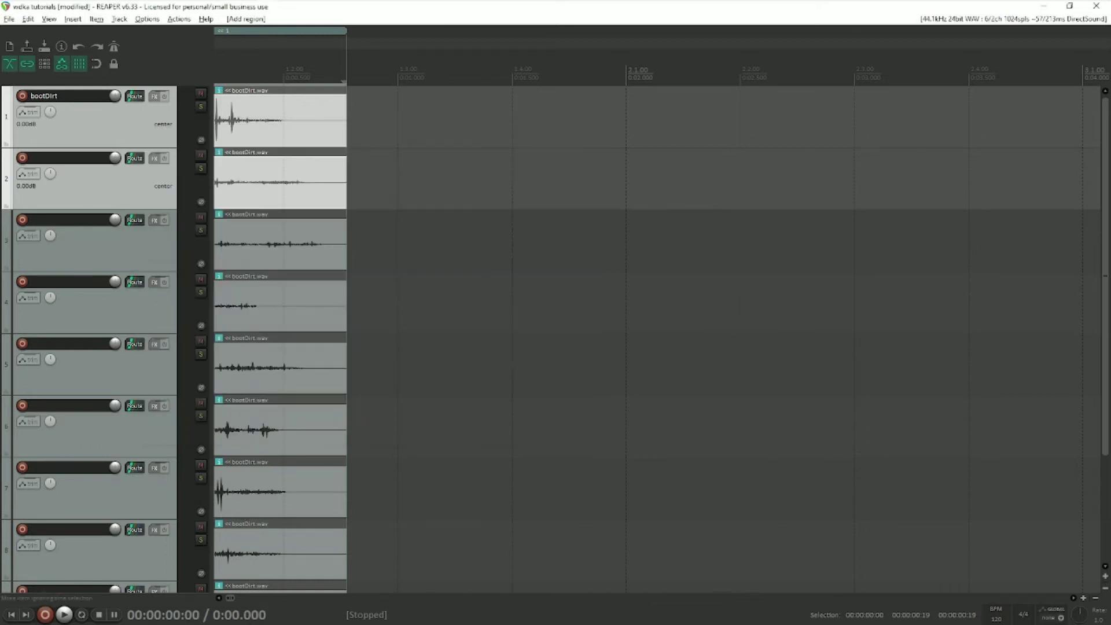
Insert a region from the existing time selection over the stacked clips once more.
left_click(73, 19)
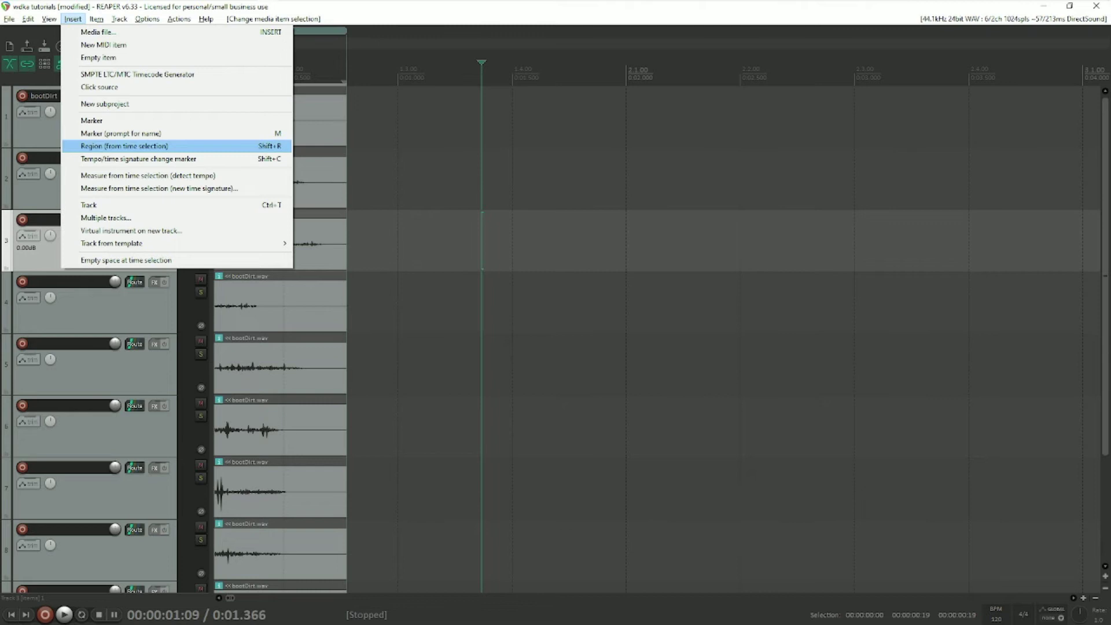
left_click(124, 146)
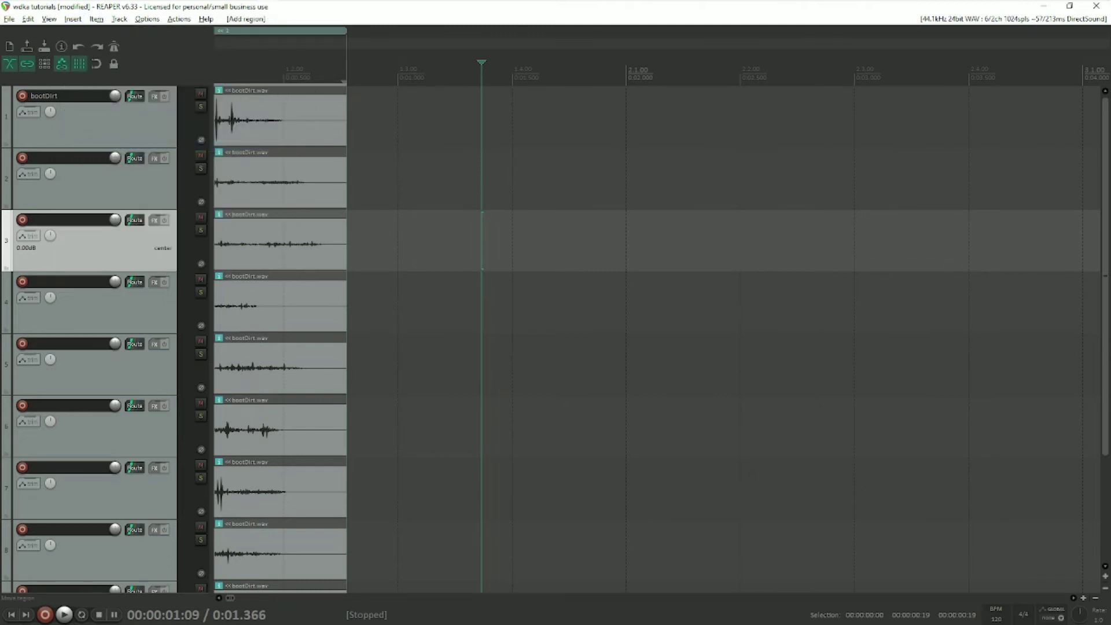
scroll(477, 179, "down", 3)
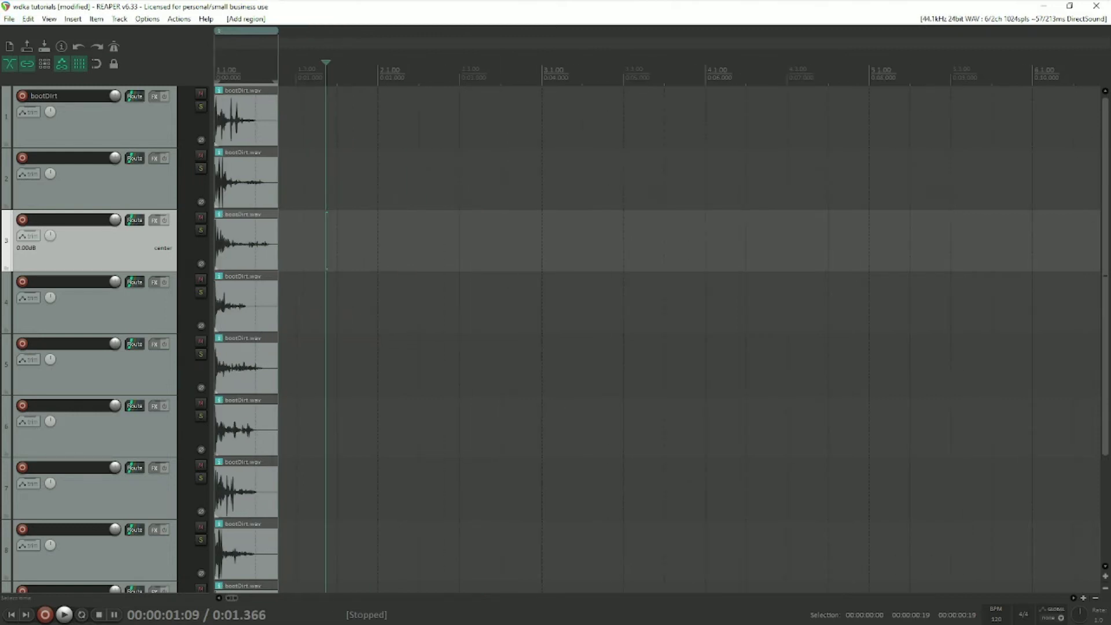
Move the full unsplit footstep recording on the first track to start at about 3.8 seconds.
left_click(478, 179)
scroll(477, 179, "down", 3)
left_click_drag(1074, 122, 406, 122)
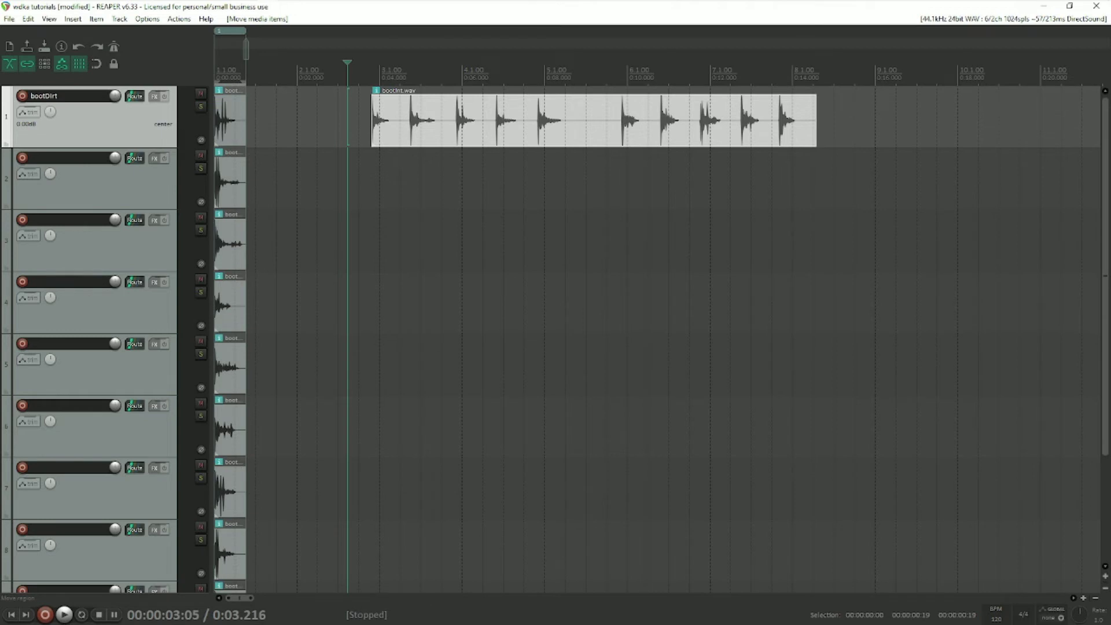
scroll(555, 336, "down", 3)
scroll(555, 335, "up", 3)
scroll(555, 336, "down", 3)
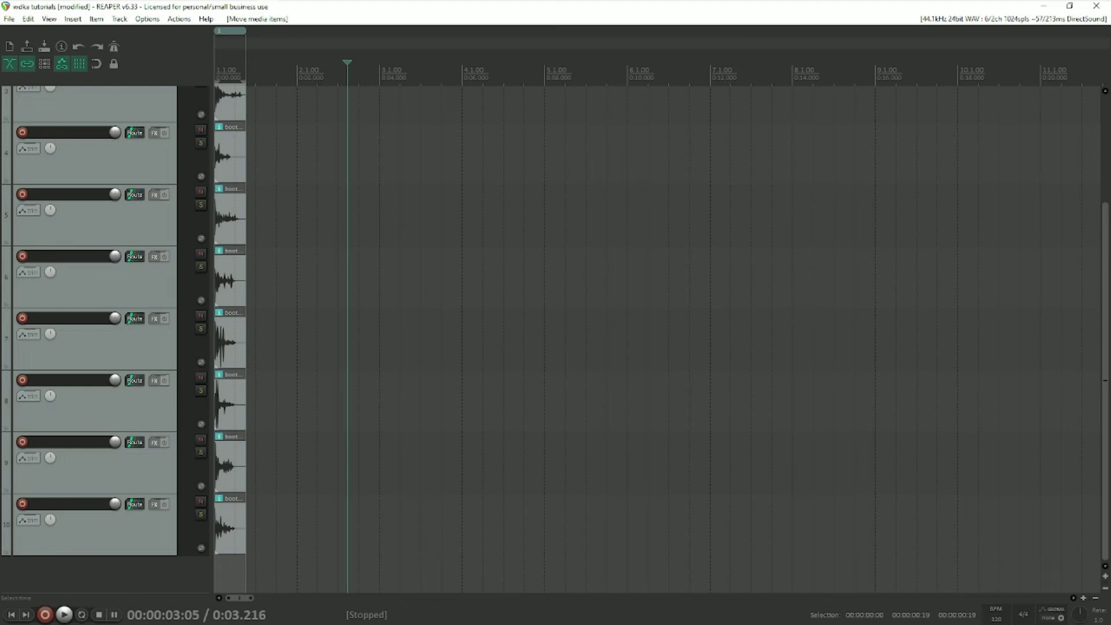
scroll(231, 376, "up", 3)
scroll(324, 376, "left", 1)
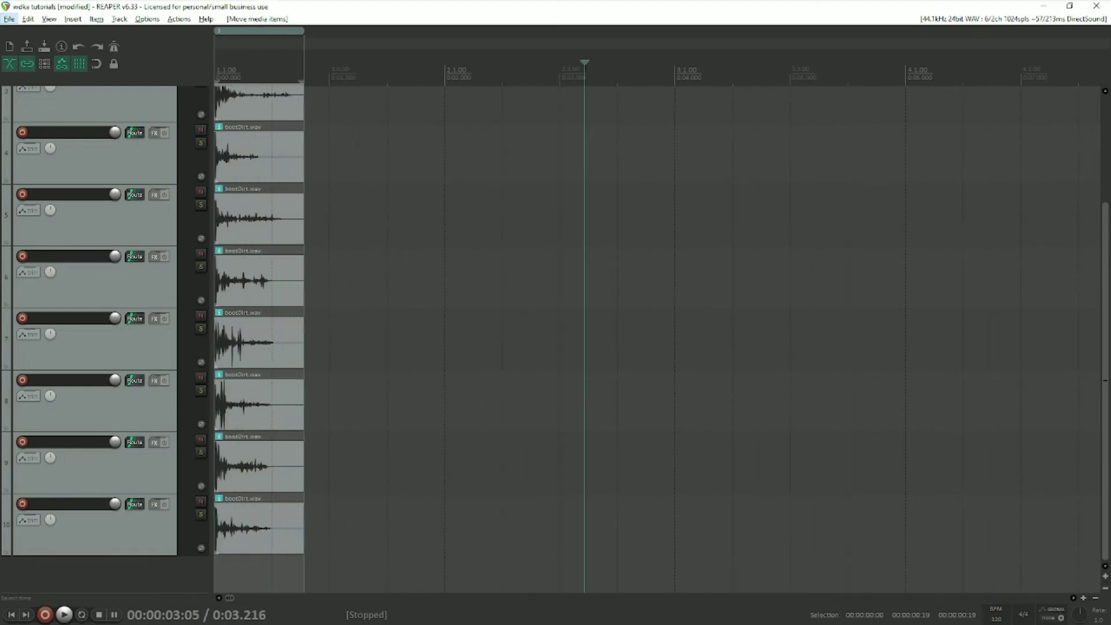
left_click(110, 165)
Move the region with its stacked clips to start at about 1.6 seconds and clear the clip selection.
scroll(110, 164, "up", 3)
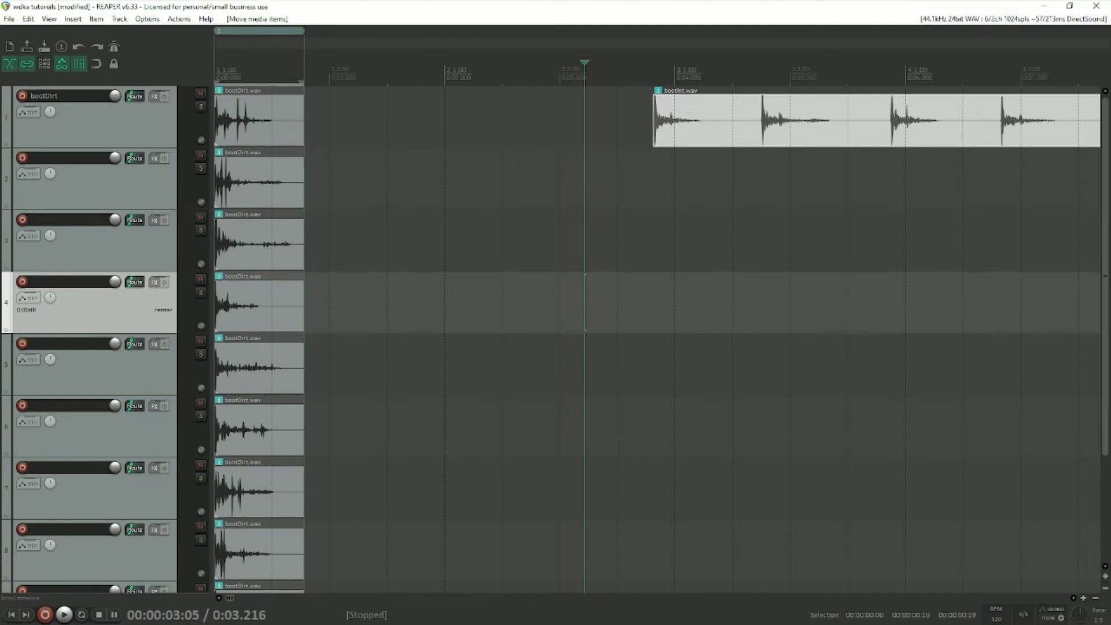
left_click_drag(293, 31, 444, 31)
left_click(347, 240)
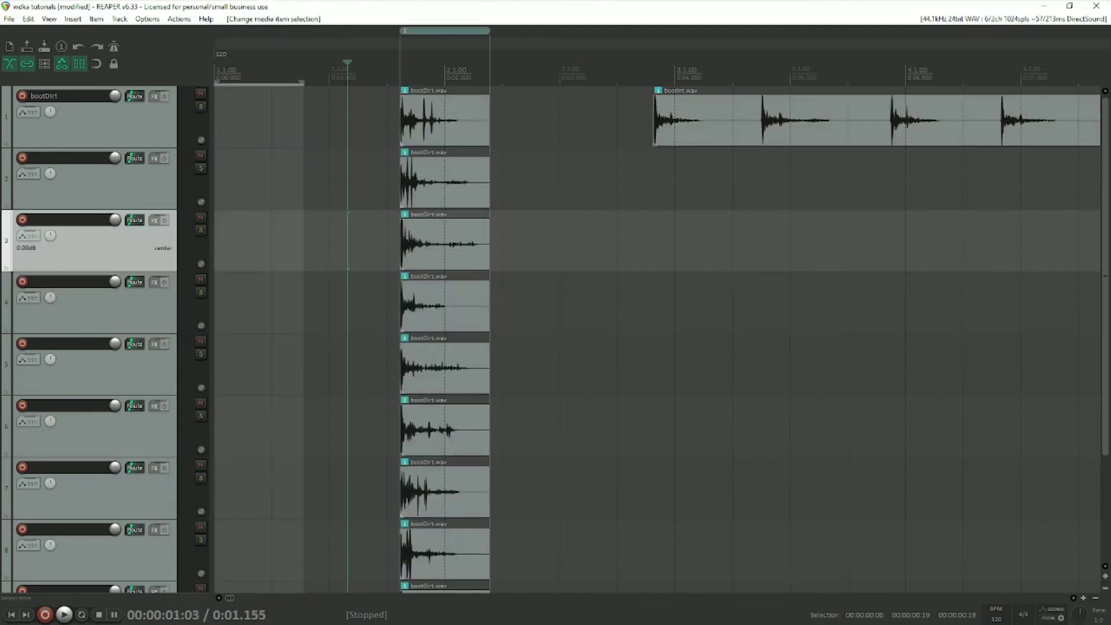
Select all the stacked footstep clips inside the region, leaving out the full recording on the first track.
key("Escape")
scroll(657, 340, "down", 5)
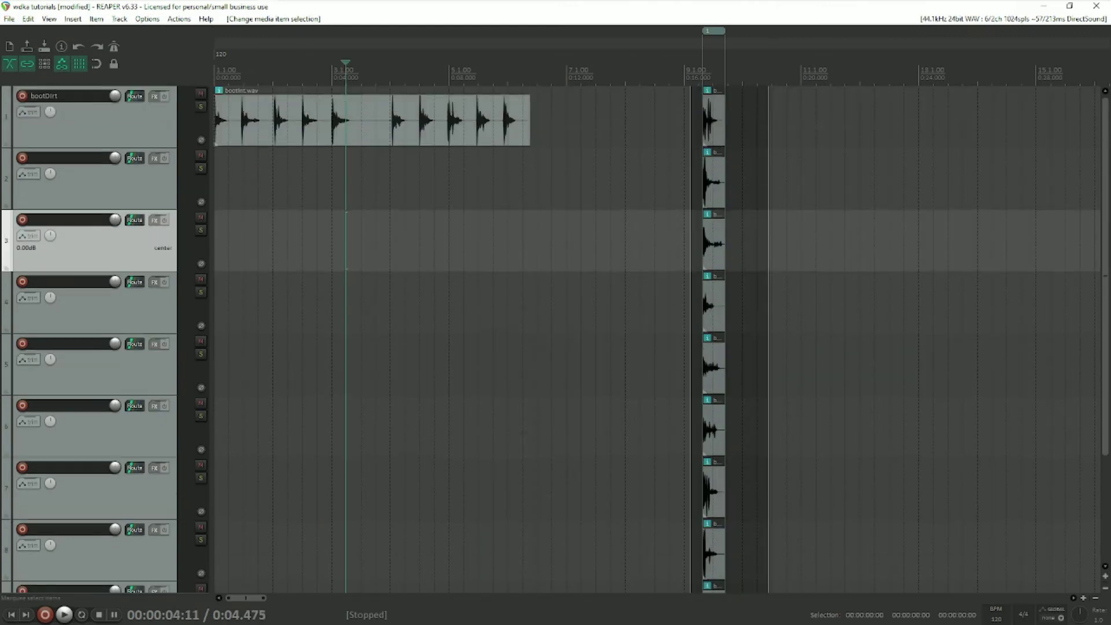
left_click_drag(768, 590, 768, 590)
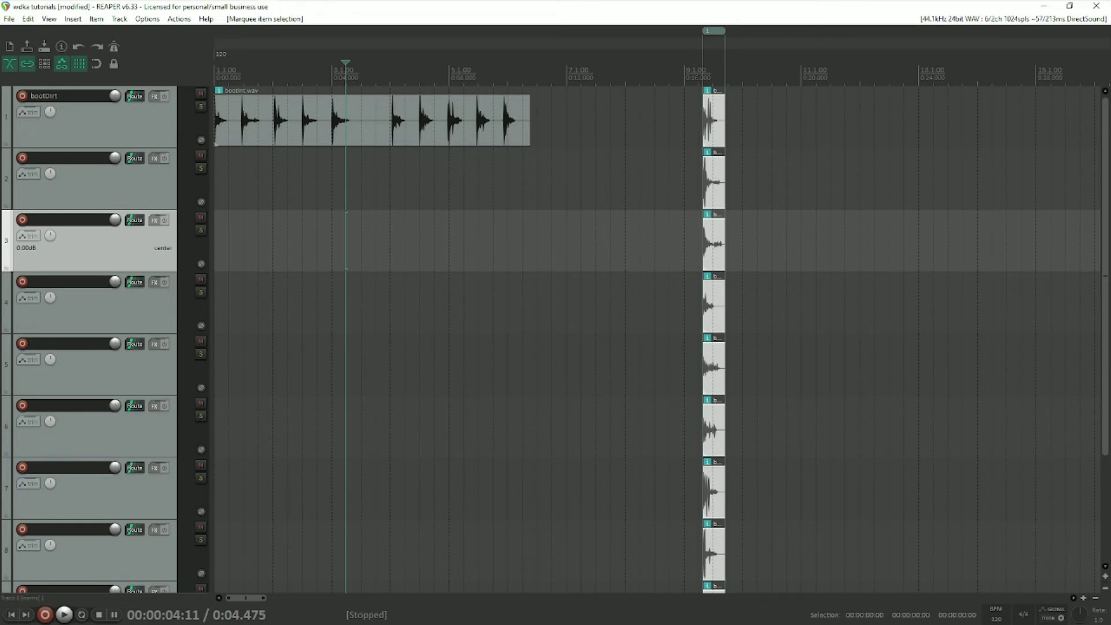
Open the render settings and set the render source to Selected media items via master.
left_click(9, 19)
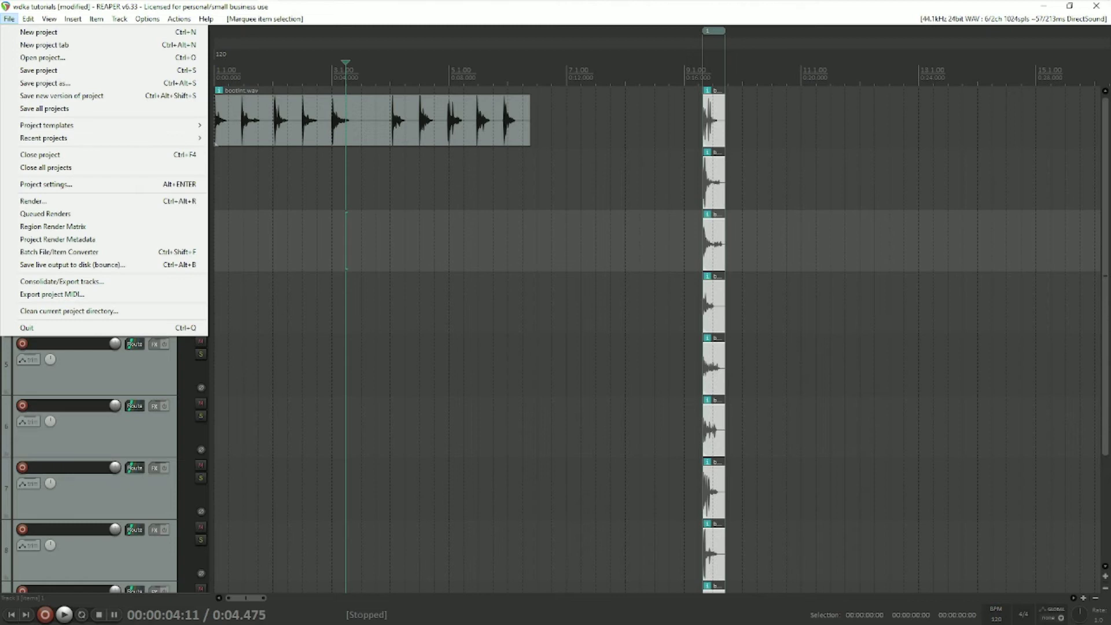
left_click(32, 200)
left_click(798, 500)
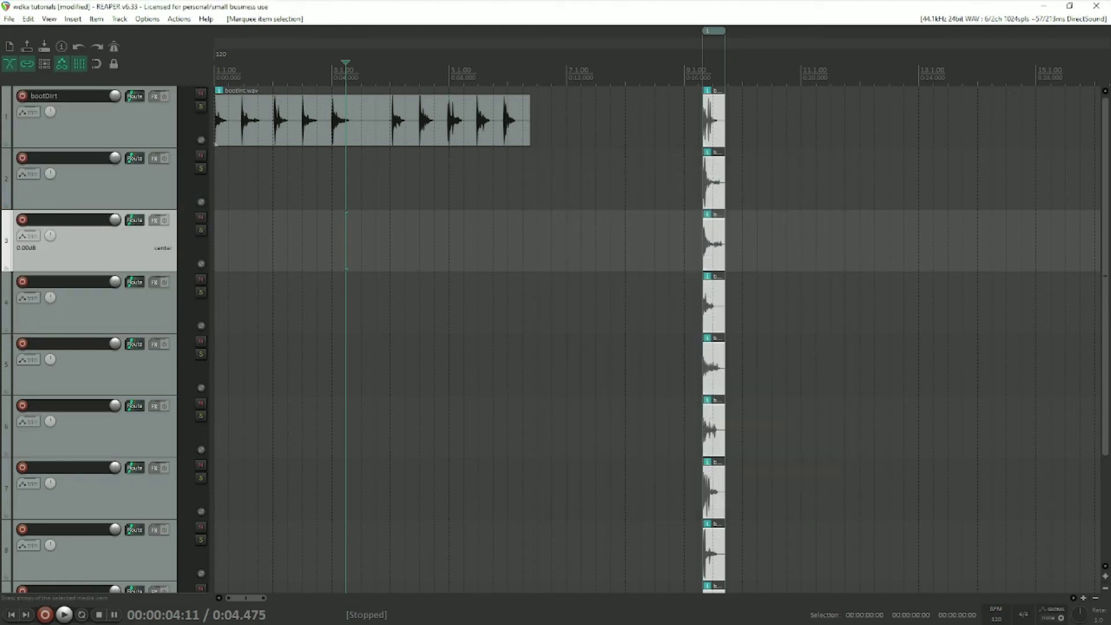
key("ctrl+alt+r")
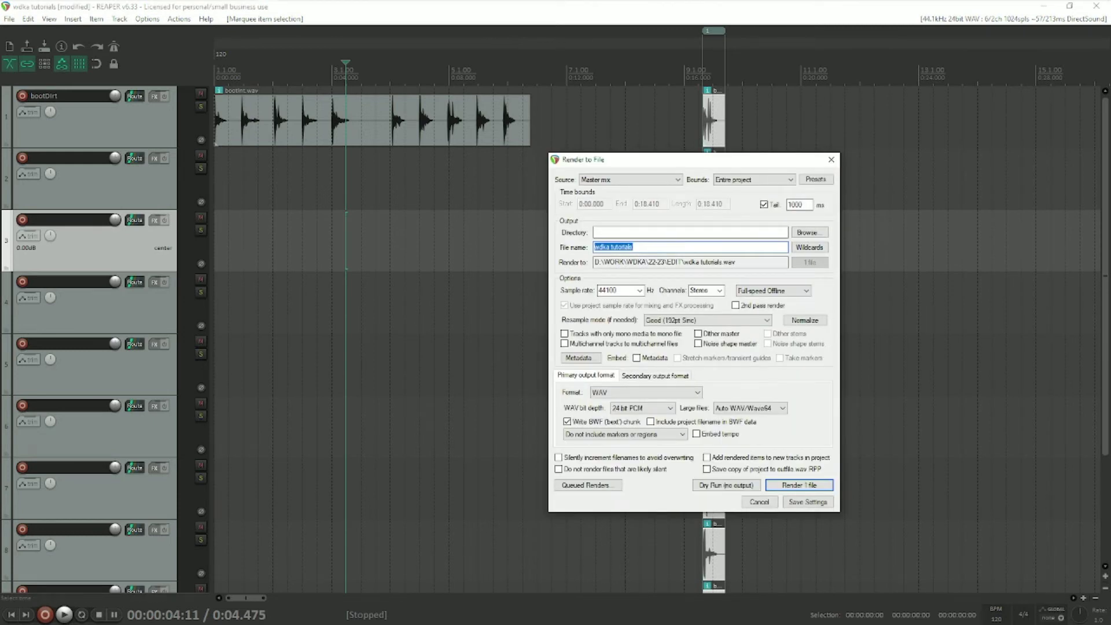
left_click_drag(636, 159, 317, 157)
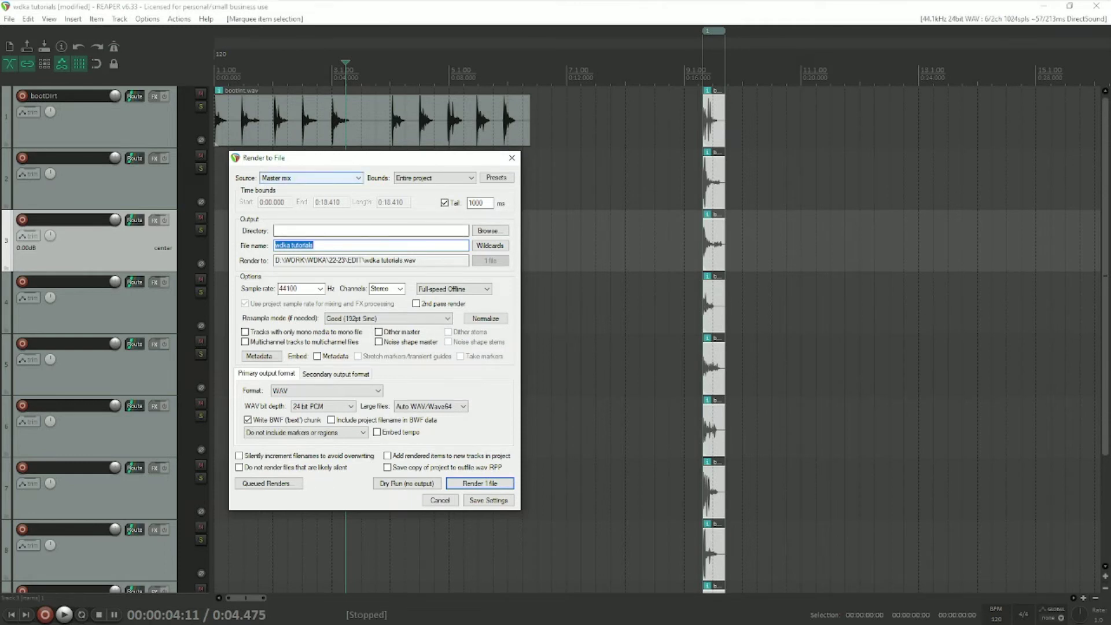
left_click(310, 178)
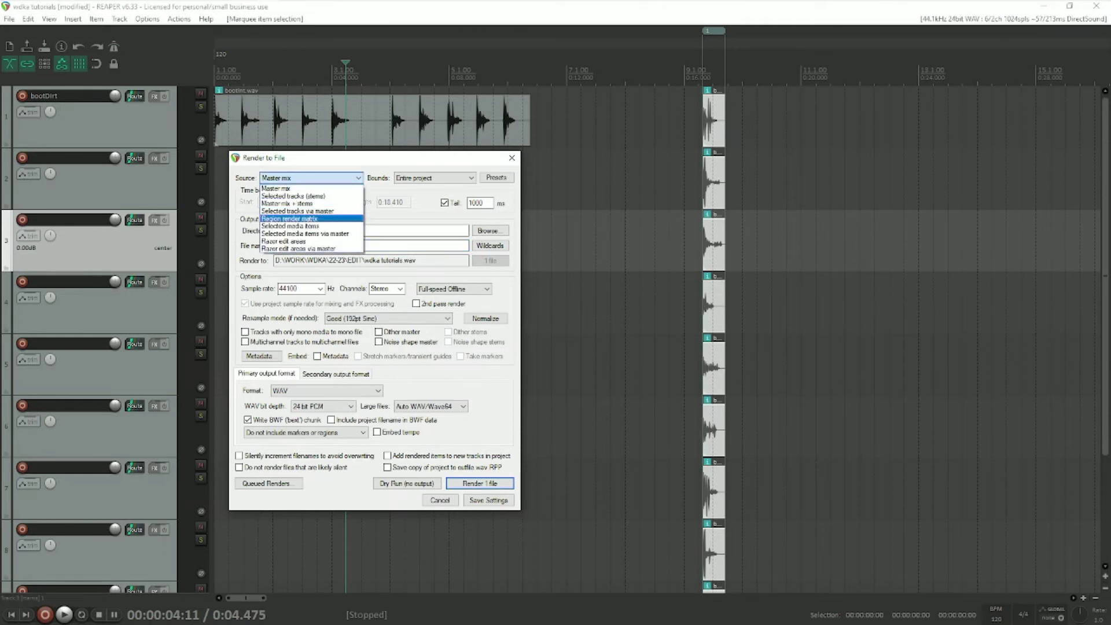
key("Return")
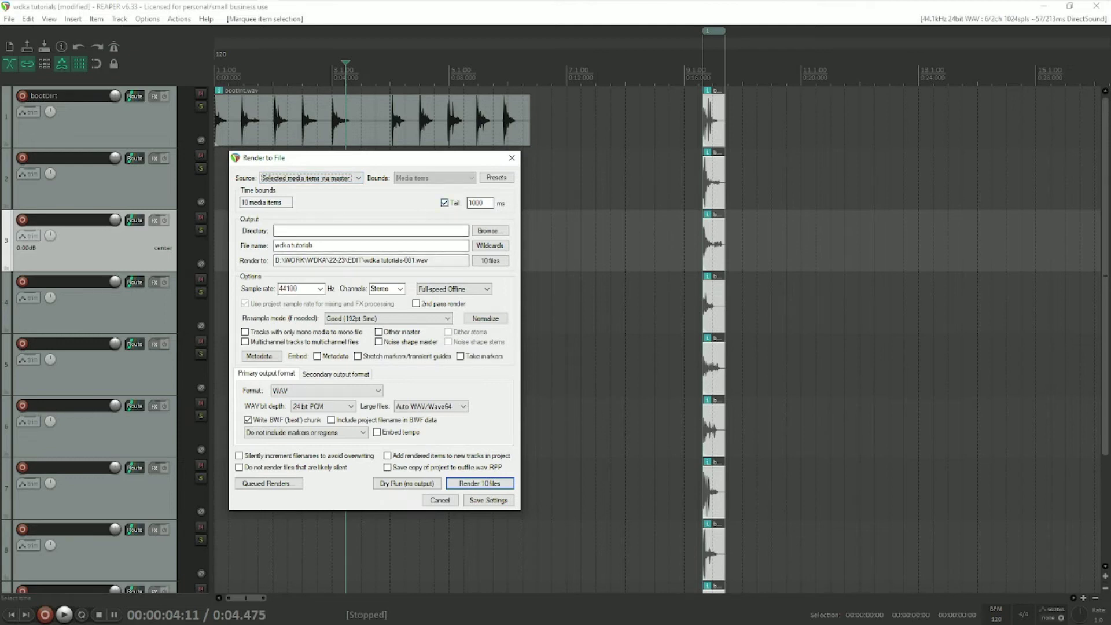
Disable the render tail and set the output channels to Mono.
left_click(444, 202)
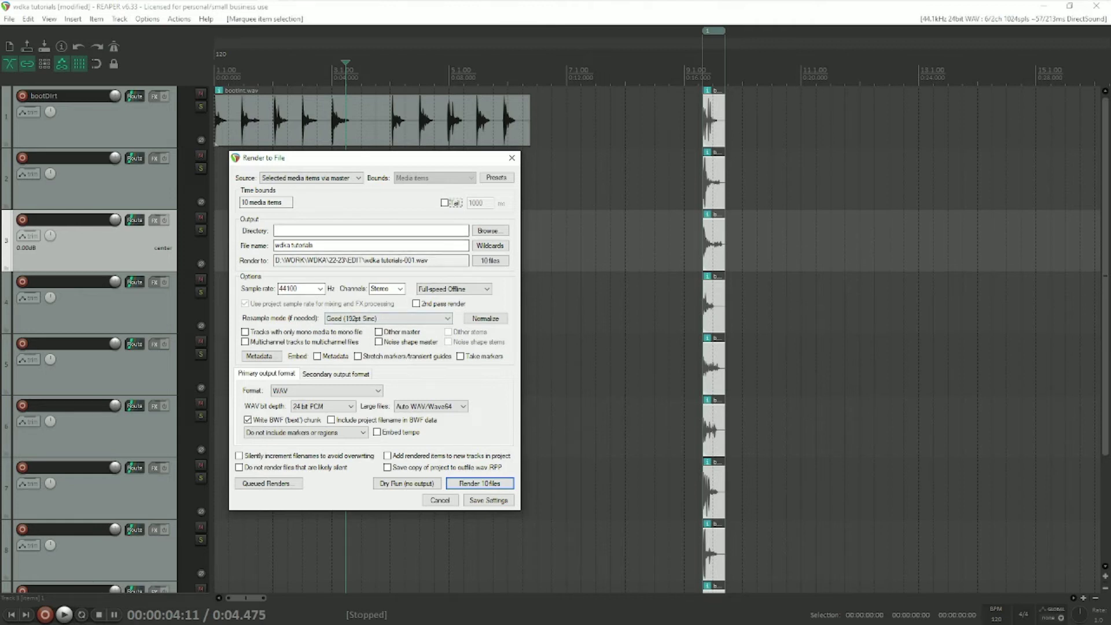
left_click(399, 288)
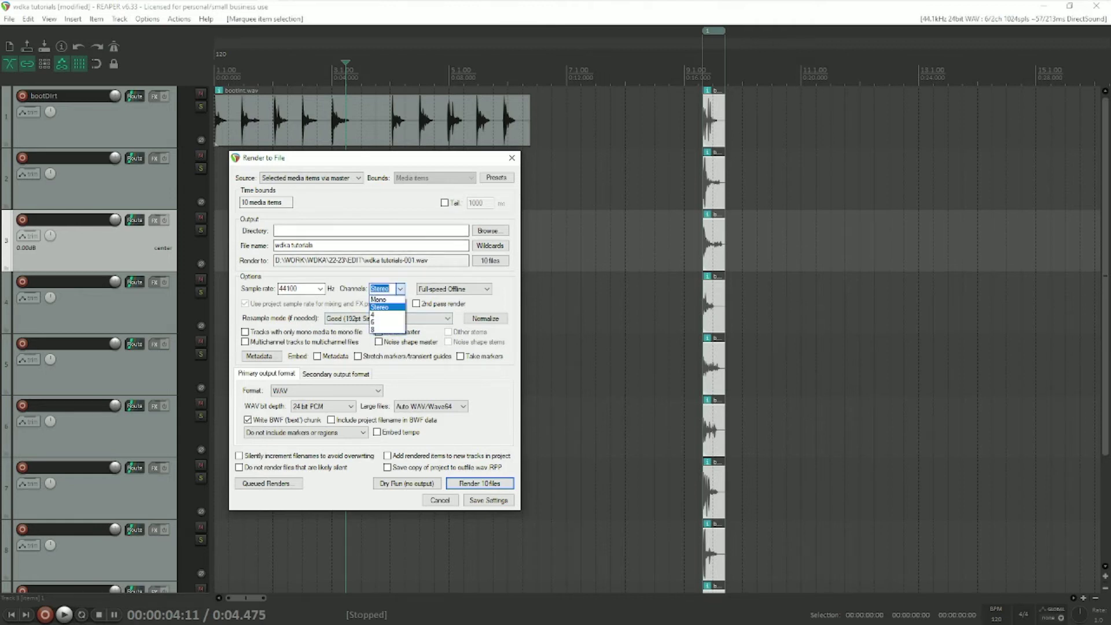
left_click(379, 300)
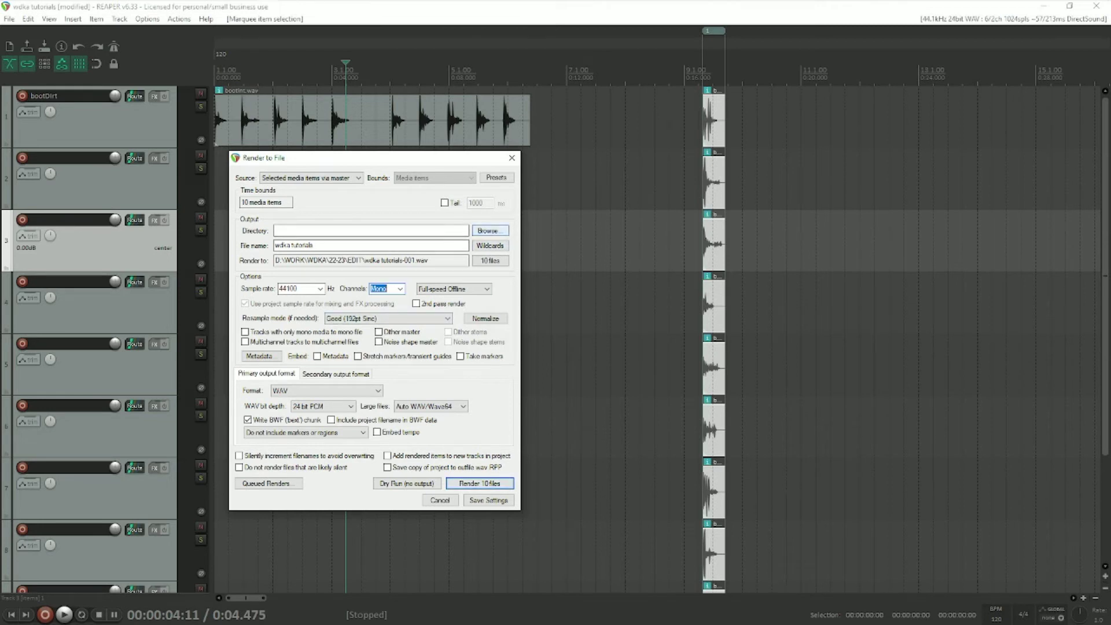
Render the clips to D:\WORK\WDKA\22-23\ANI\edit\tutorials\fs under the file name fs_dirt.
left_click(489, 231)
left_click(524, 244)
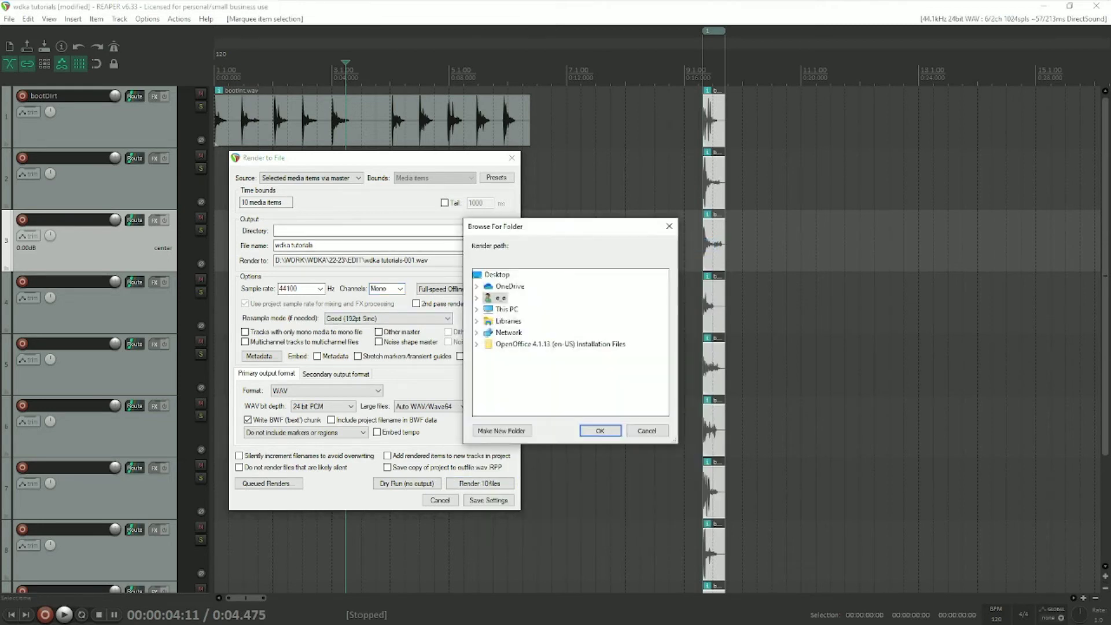
key("Escape")
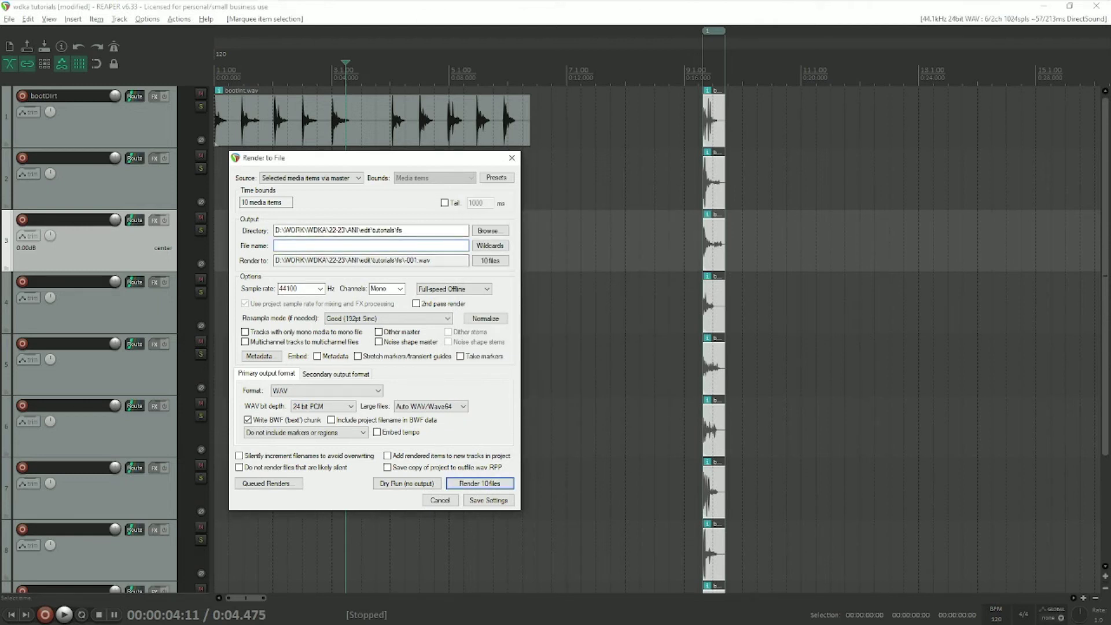
type("fs_dirt")
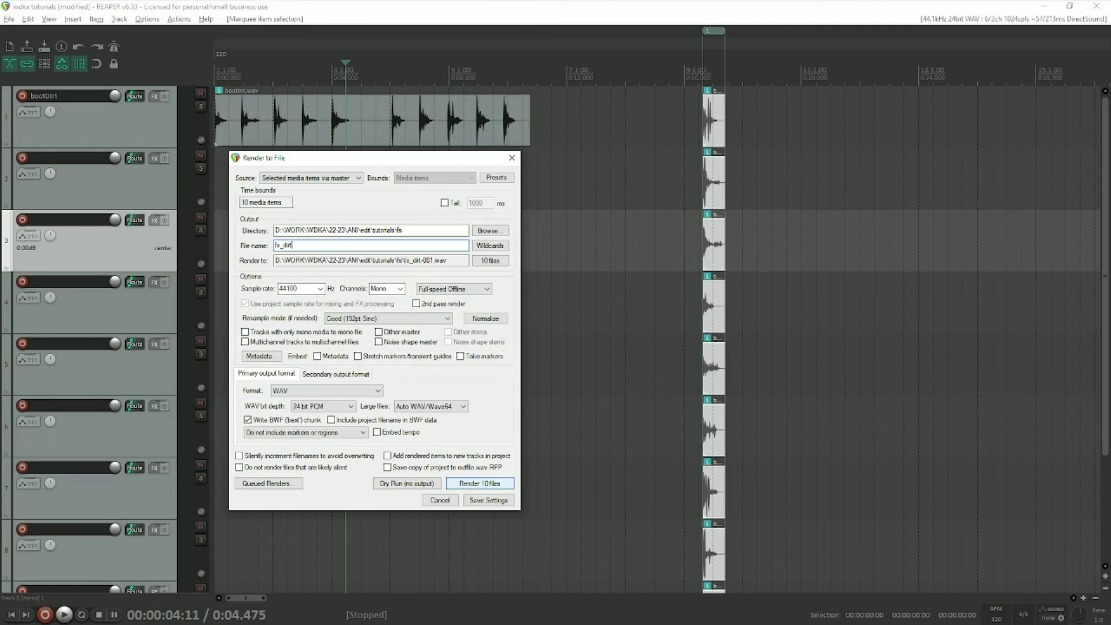
left_click(480, 483)
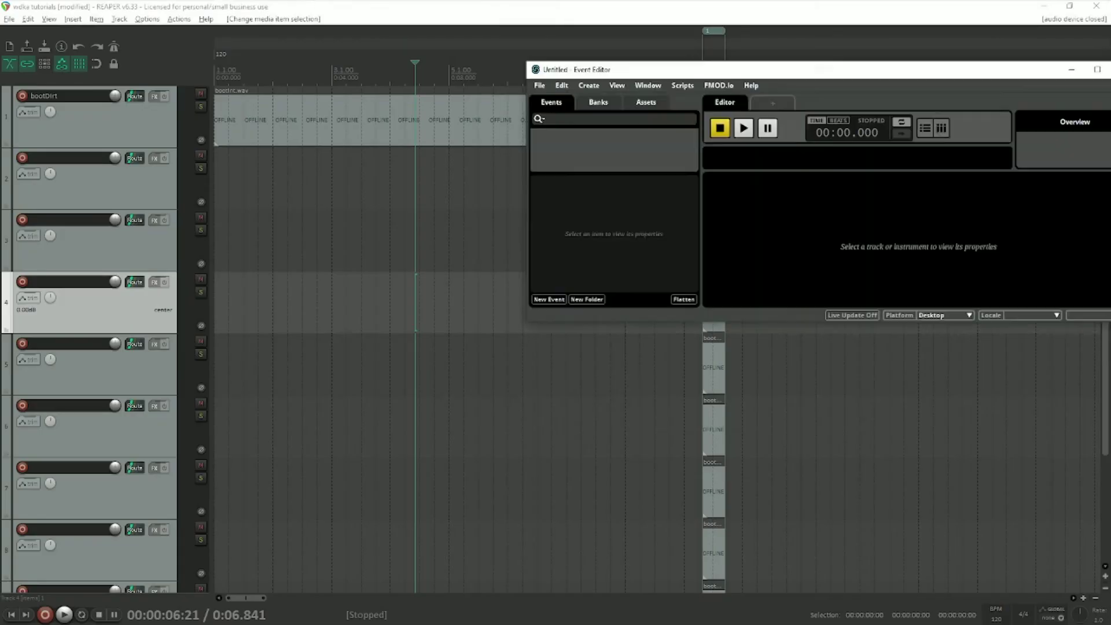
Switch to FMOD Studio, maximize the Event Editor and look through the project's assets, banks and events.
left_click_drag(810, 70, 451, 156)
left_click(740, 156)
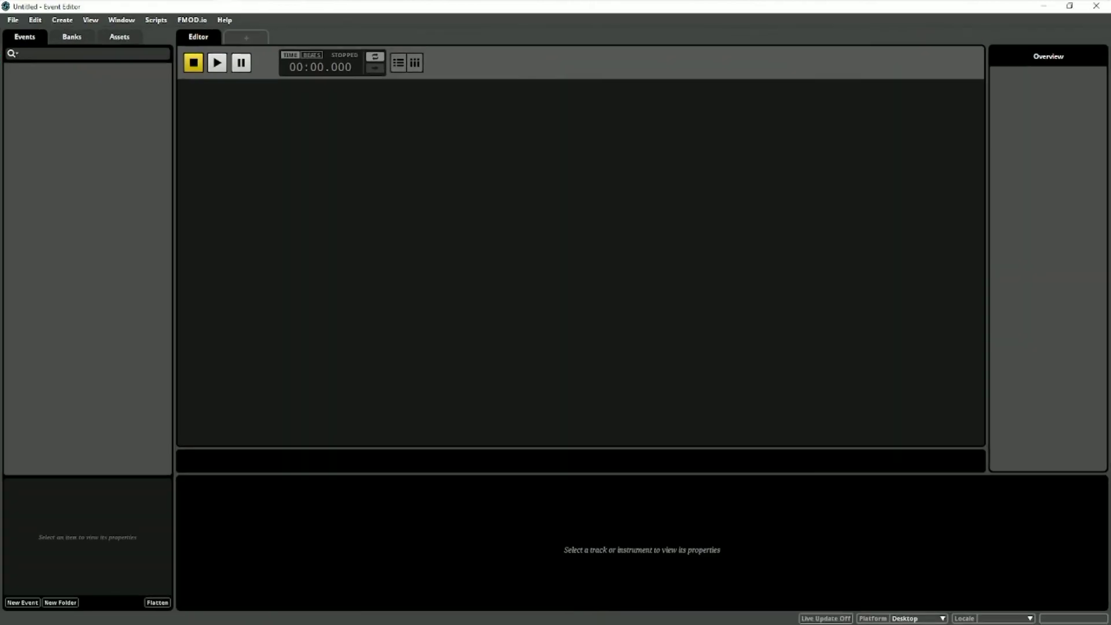
left_click(119, 37)
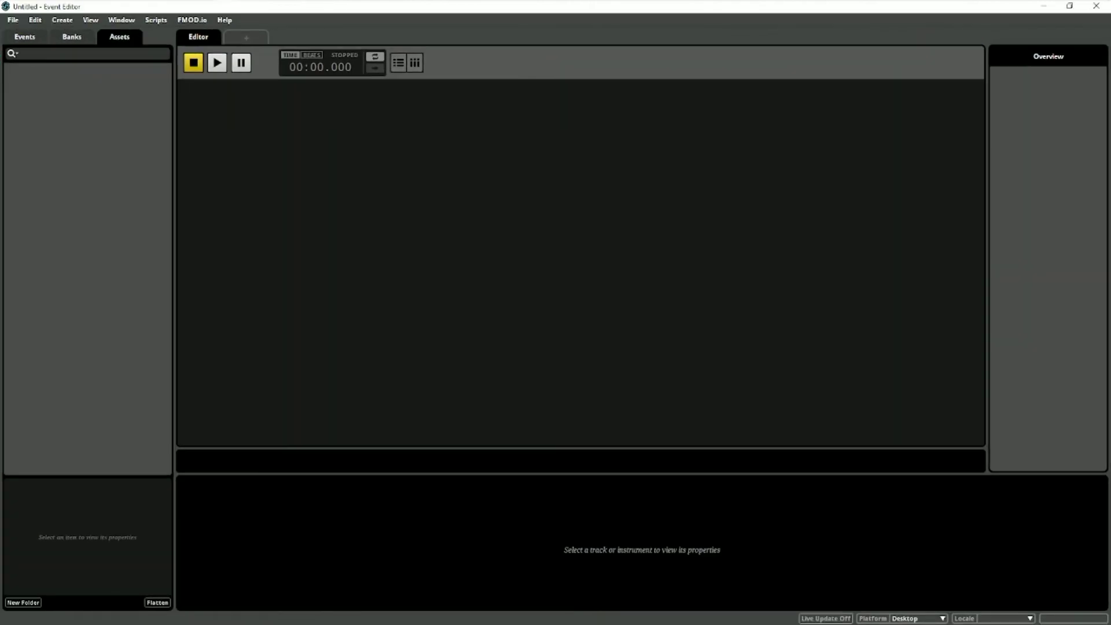
left_click(72, 37)
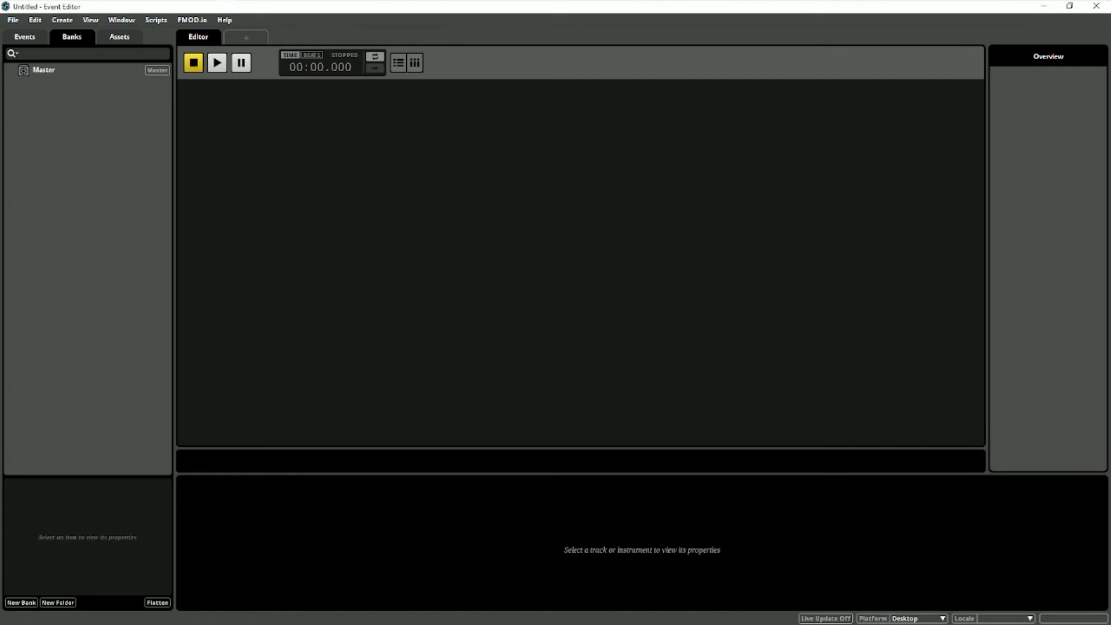
left_click(25, 37)
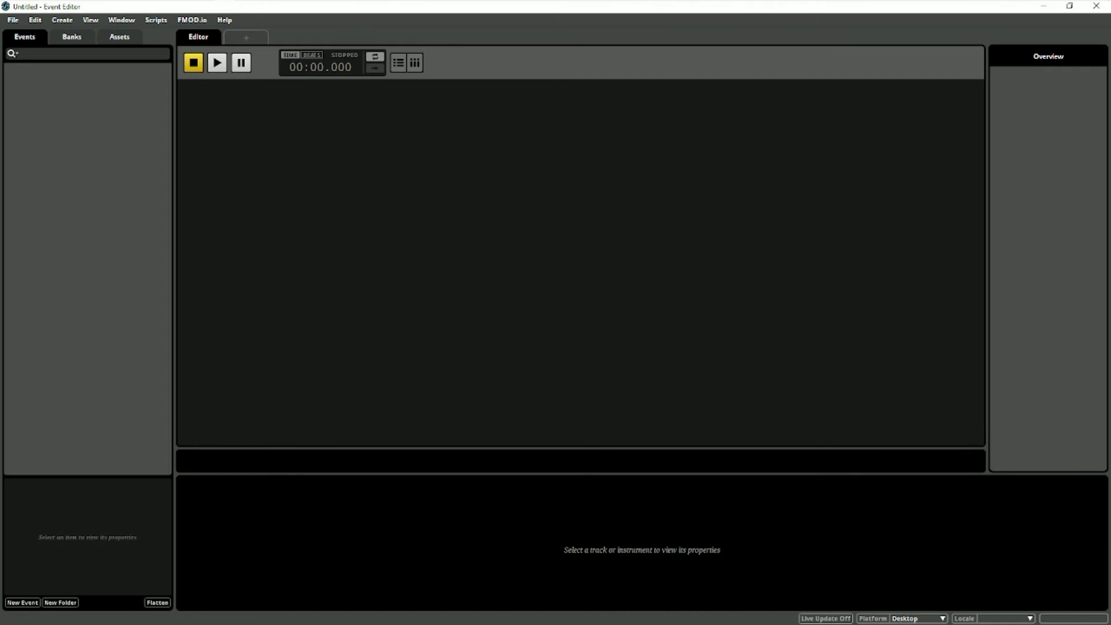
Create a new 2D timeline event in the empty FMOD project.
right_click(65, 113)
mouse_move(95, 119)
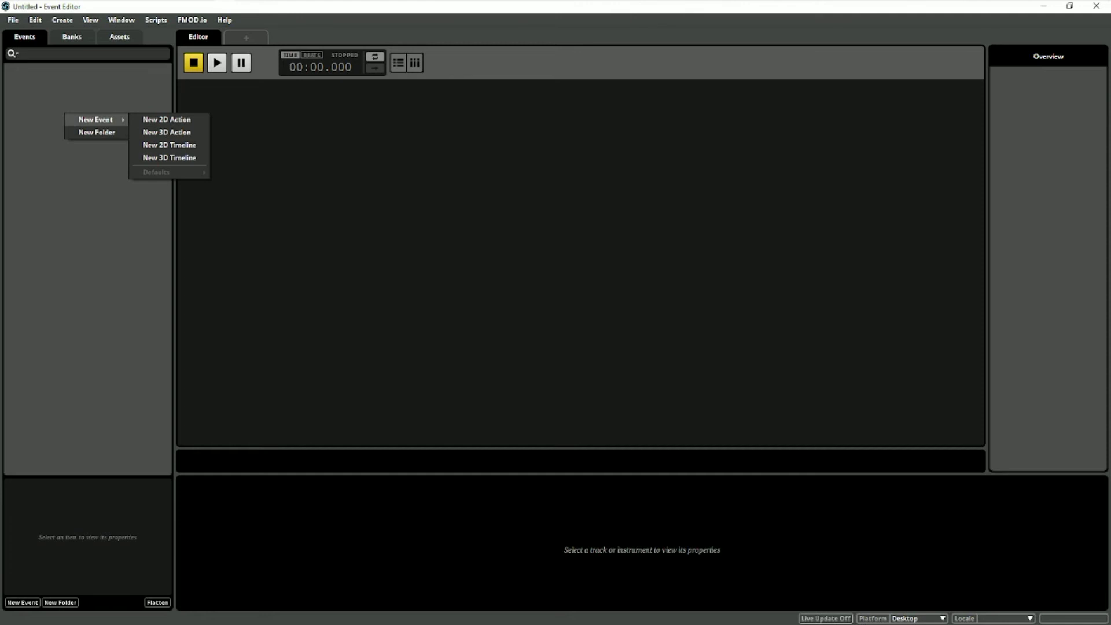
left_click(169, 144)
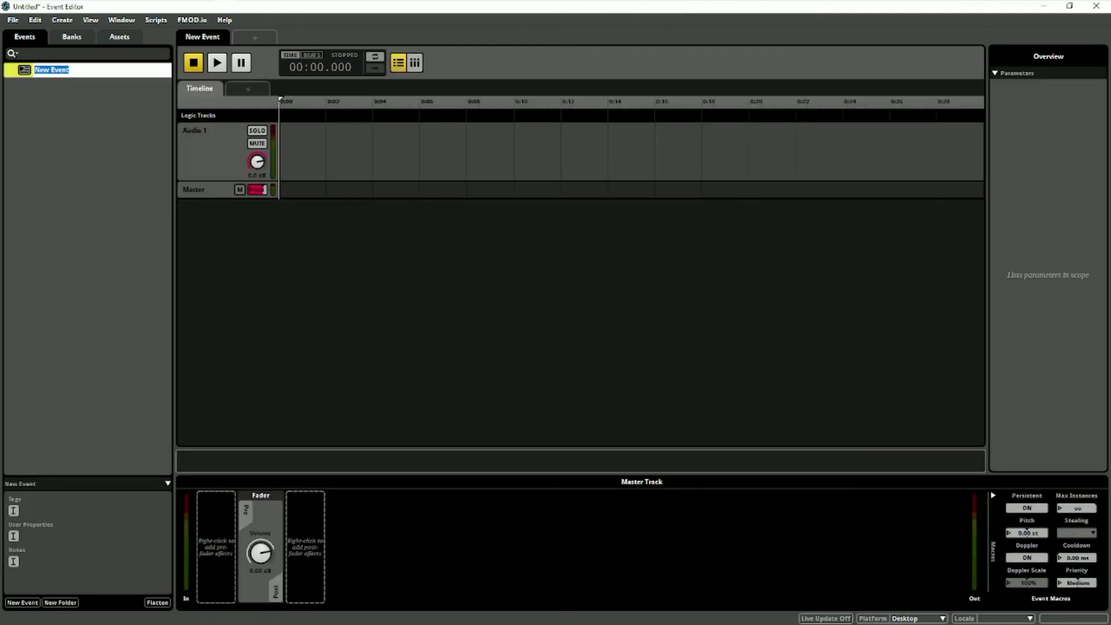
key("Return")
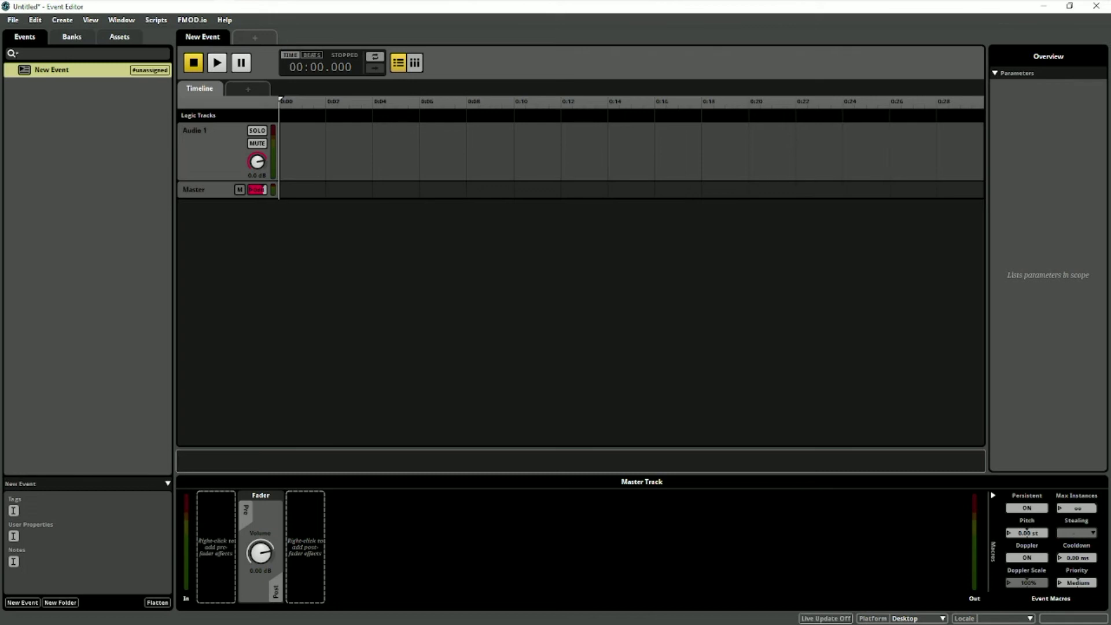
Assign the new event to the Master bank and expand that bank to check its contents.
right_click(121, 70)
mouse_move(162, 77)
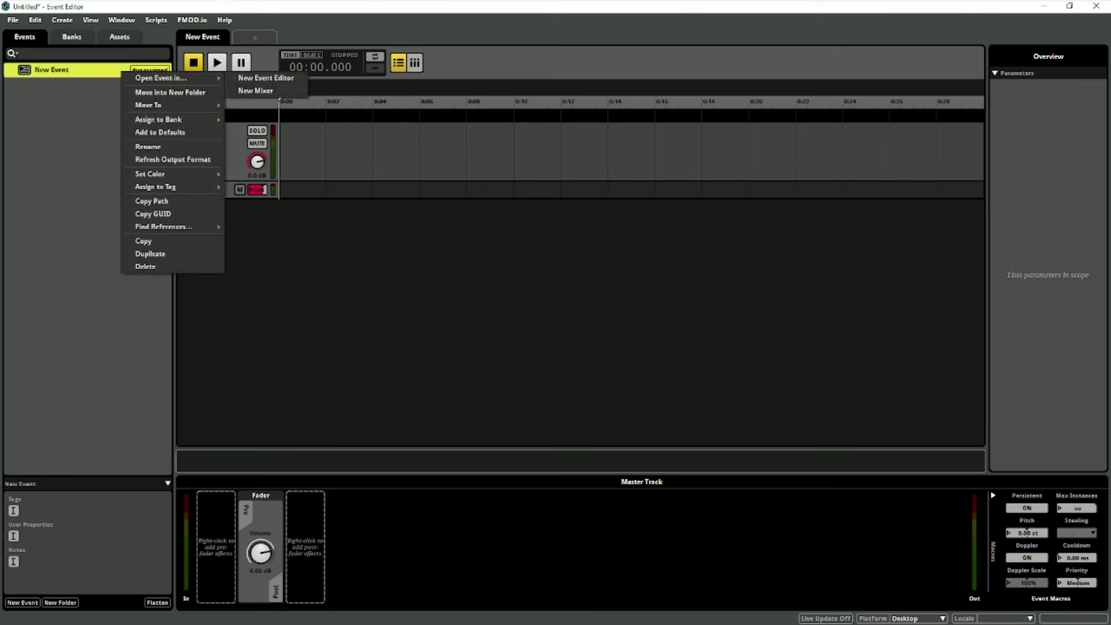
mouse_move(159, 119)
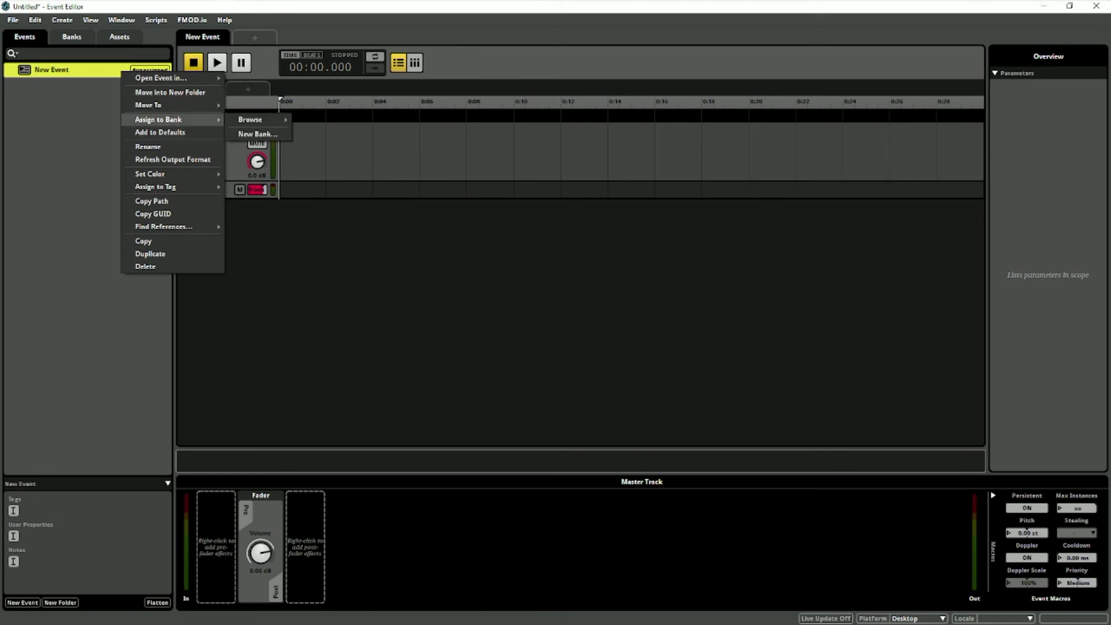
mouse_move(254, 119)
left_click(331, 147)
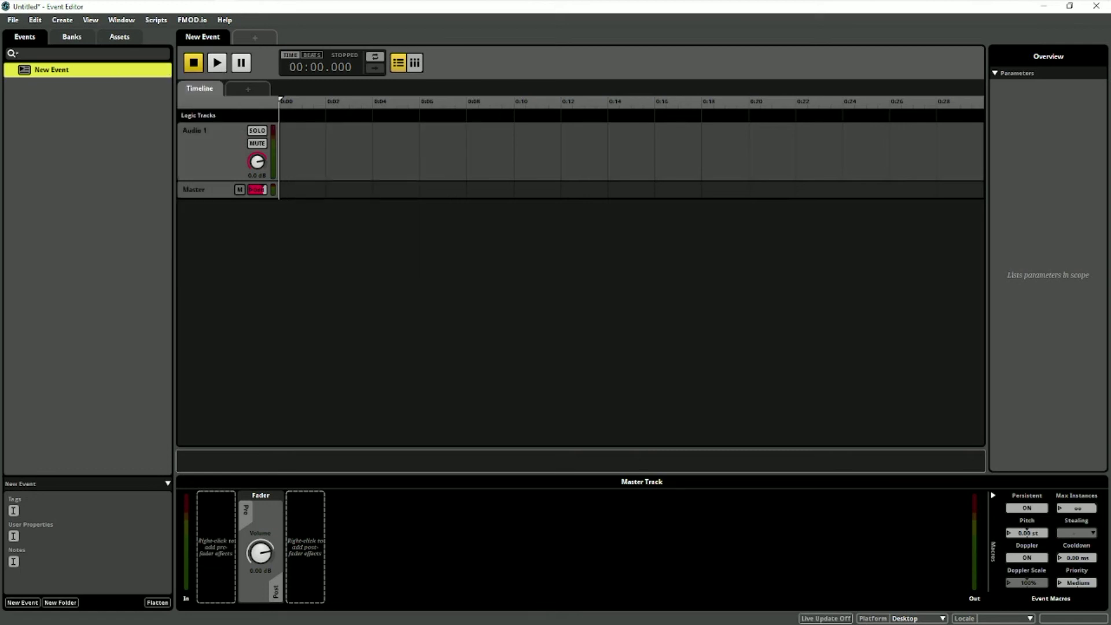
left_click(71, 37)
left_click(8, 70)
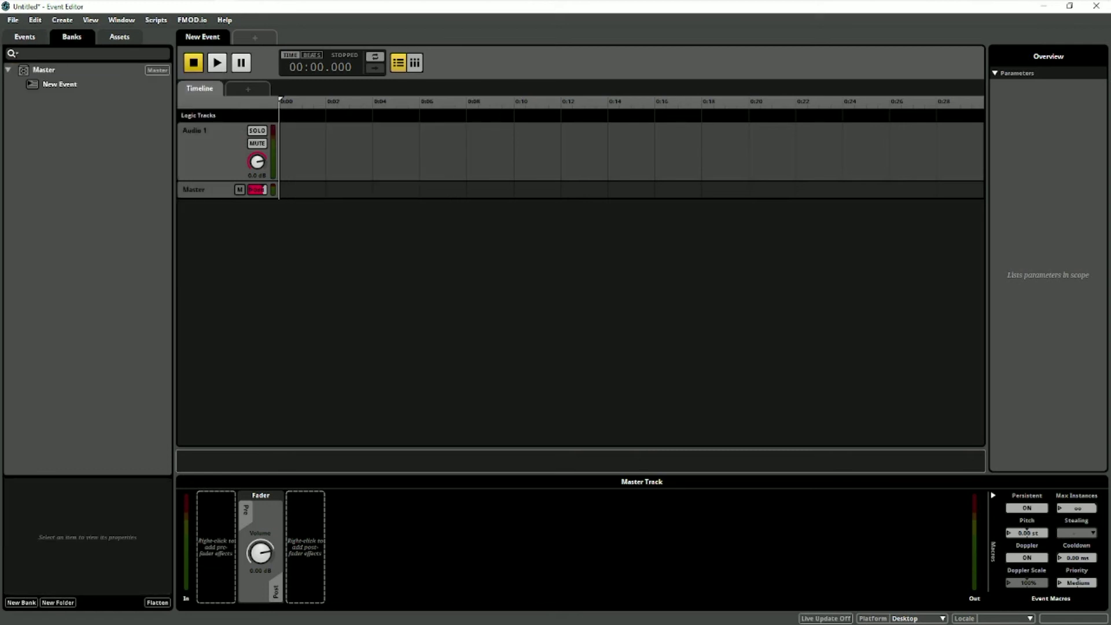
Rename the event as footsteps and check its name in the Master bank.
left_click(25, 37)
double_click(52, 70)
type("foot")
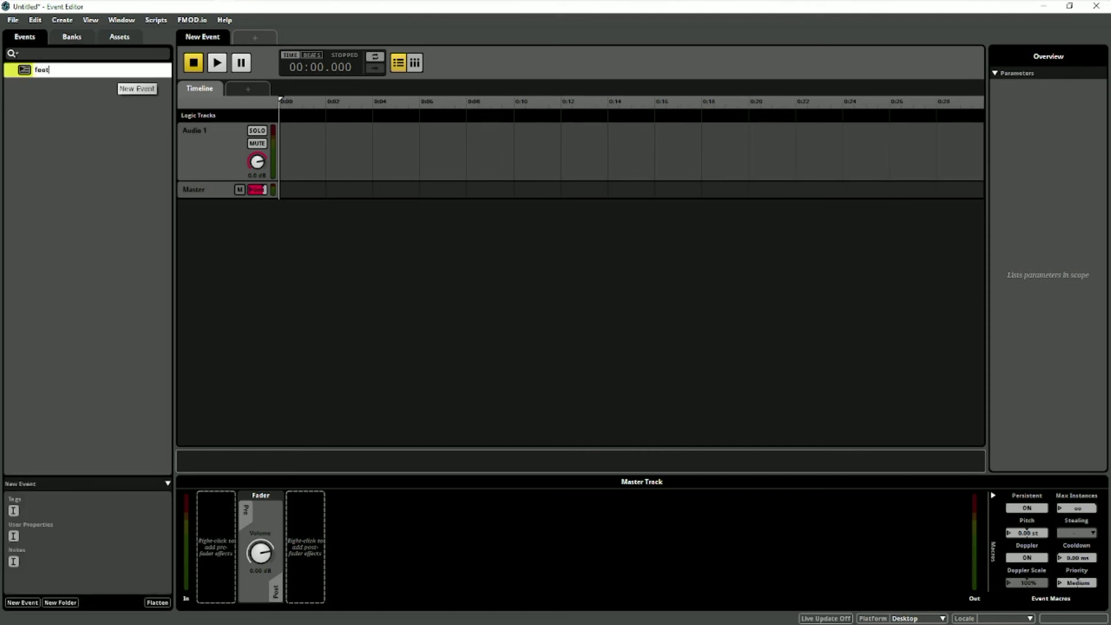
type("steps")
key("Return")
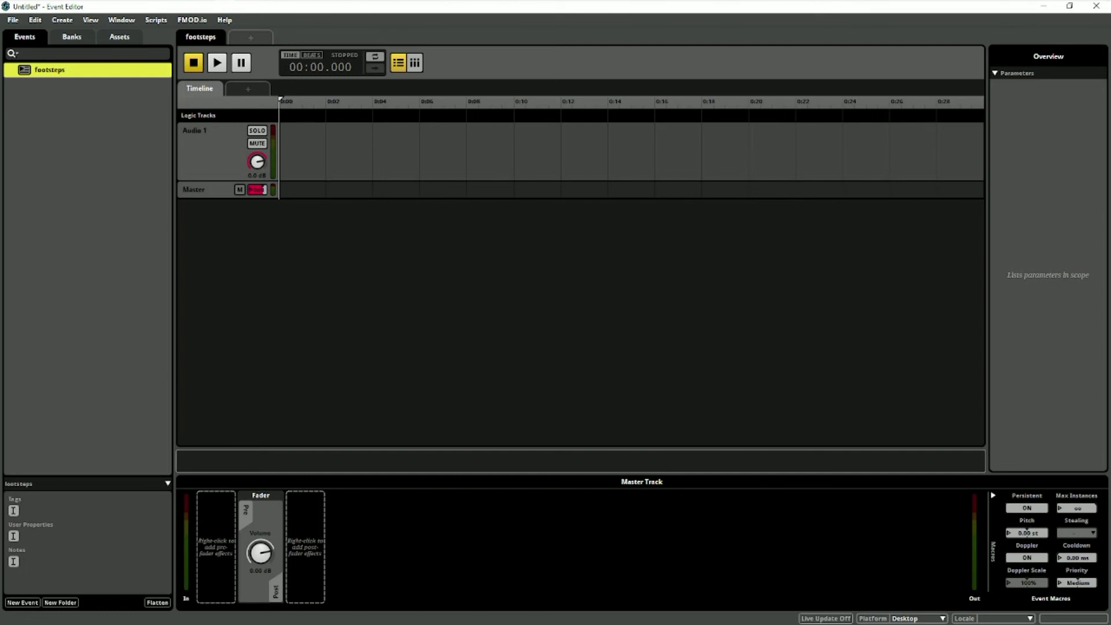
left_click(72, 37)
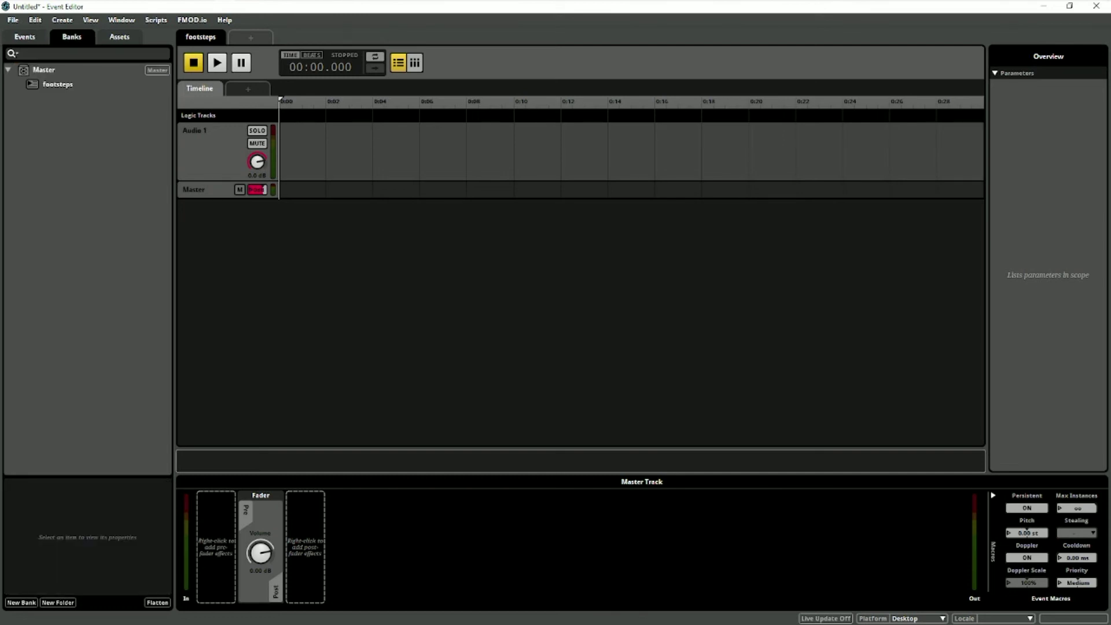
Create an asset folder named character.
left_click(119, 36)
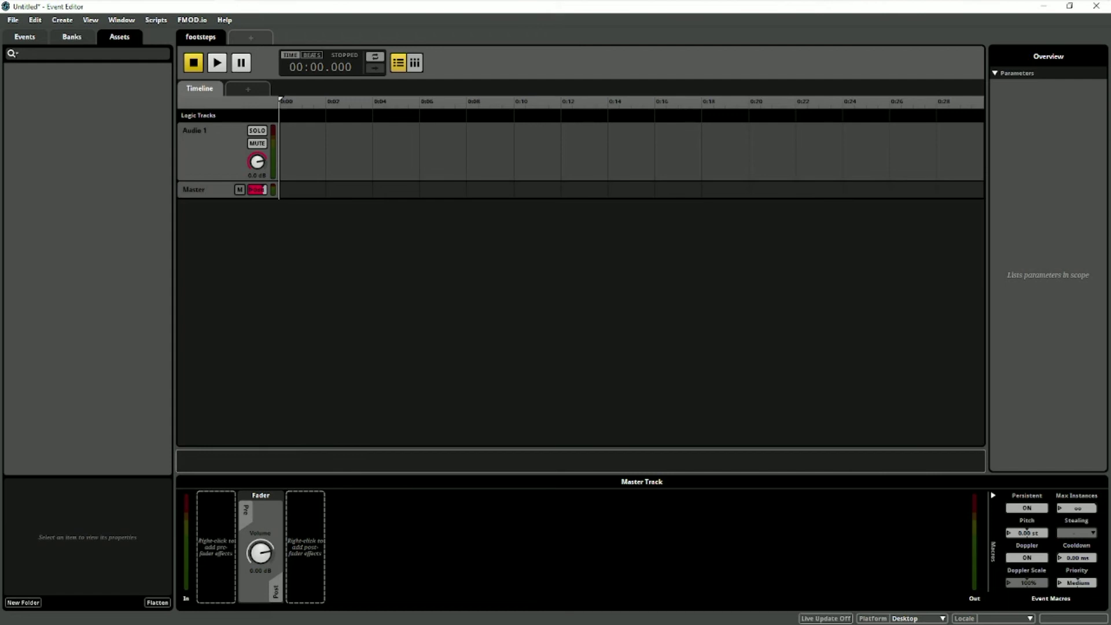
right_click(43, 72)
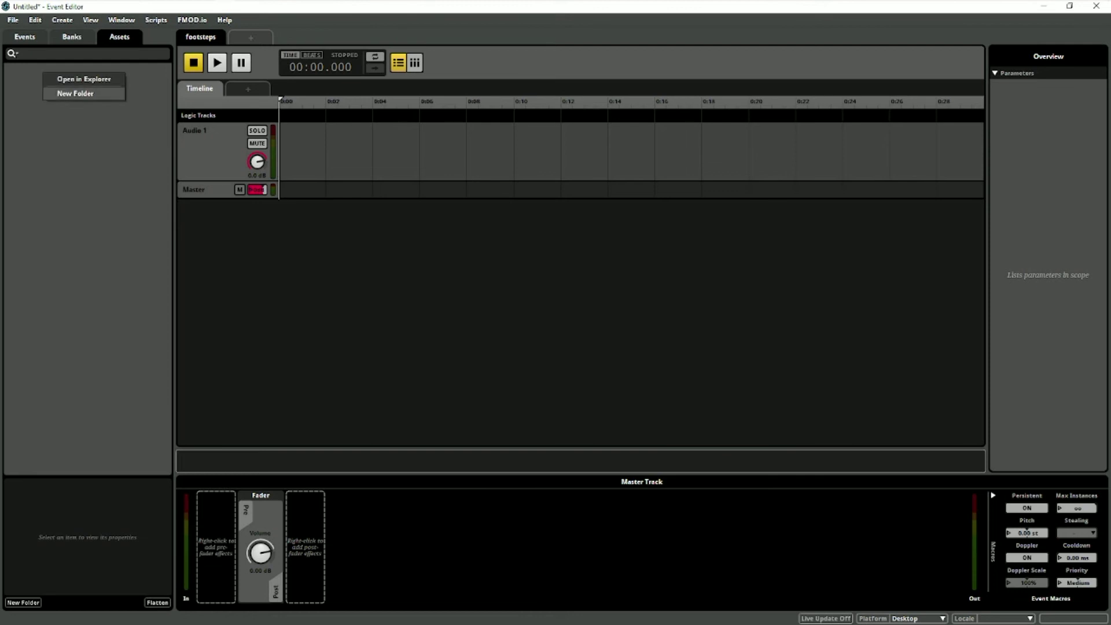
left_click(76, 93)
type("character")
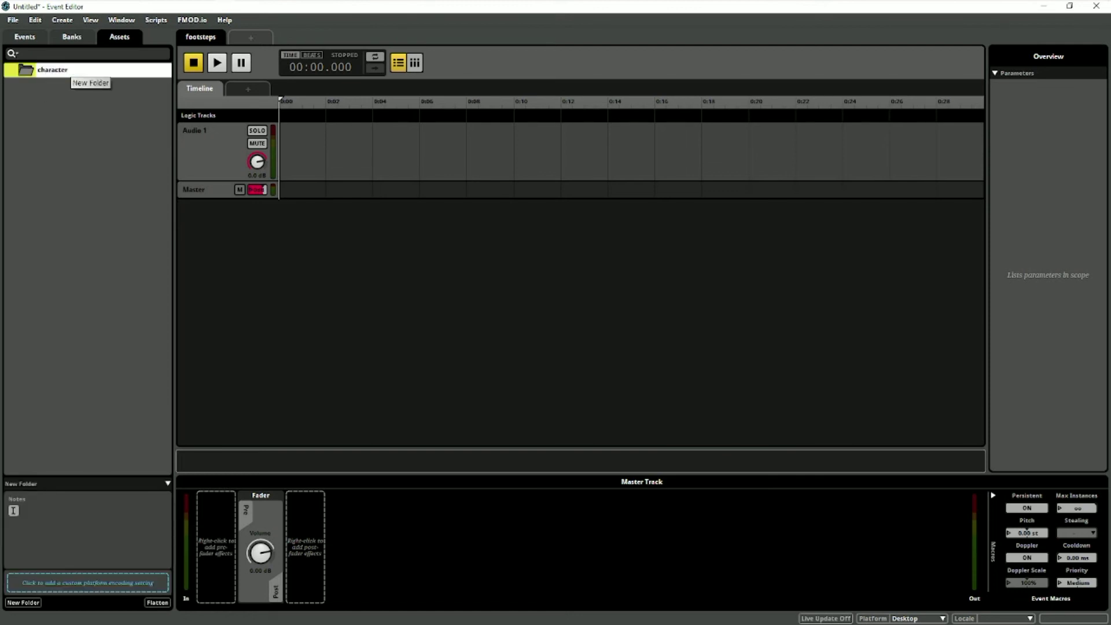
key("Return")
Create a subfolder named sfx inside the character asset folder.
right_click(63, 69)
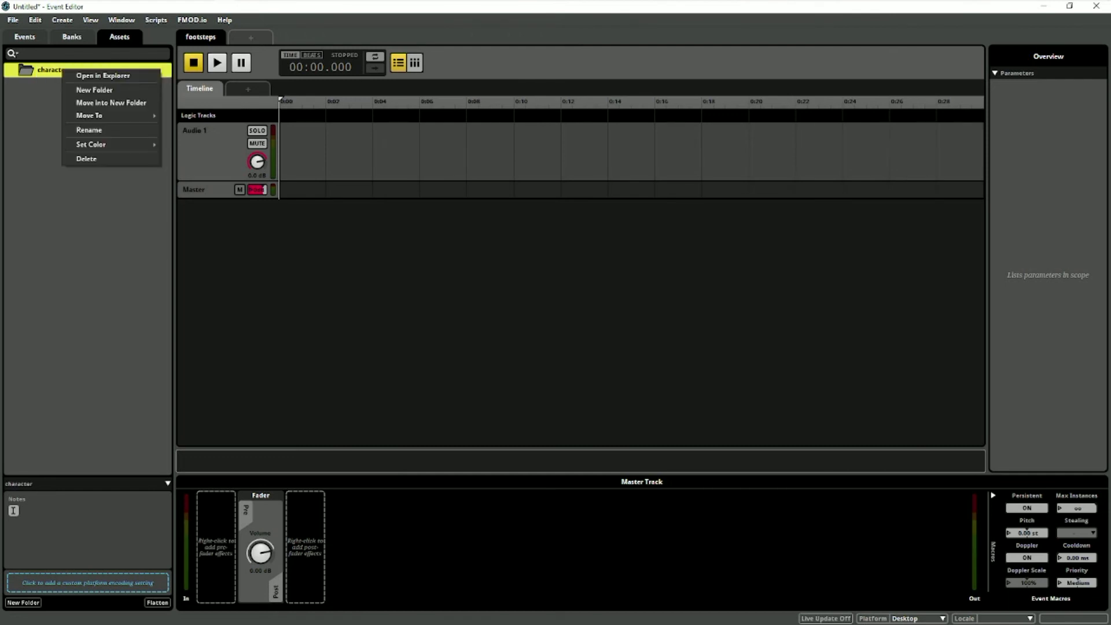
left_click(81, 86)
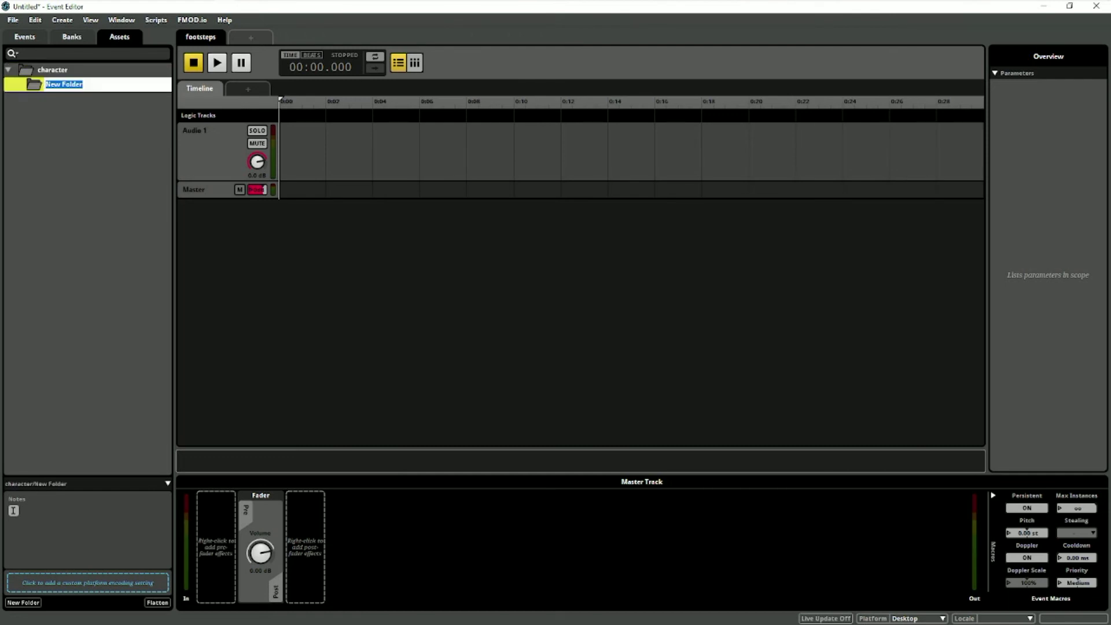
type("sf")
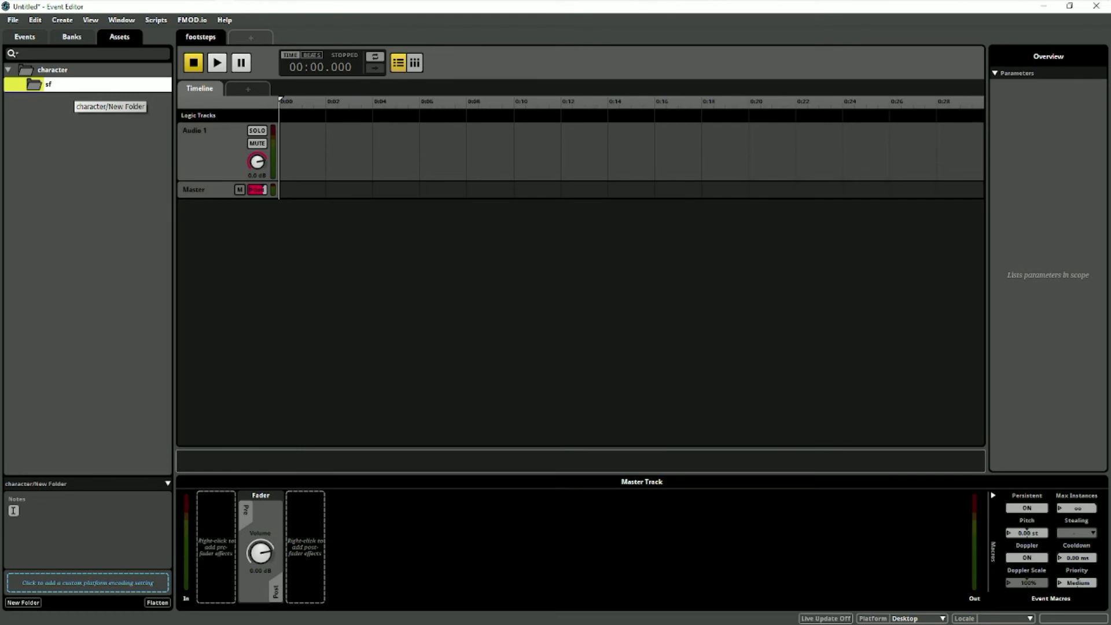
type("x")
key("Return")
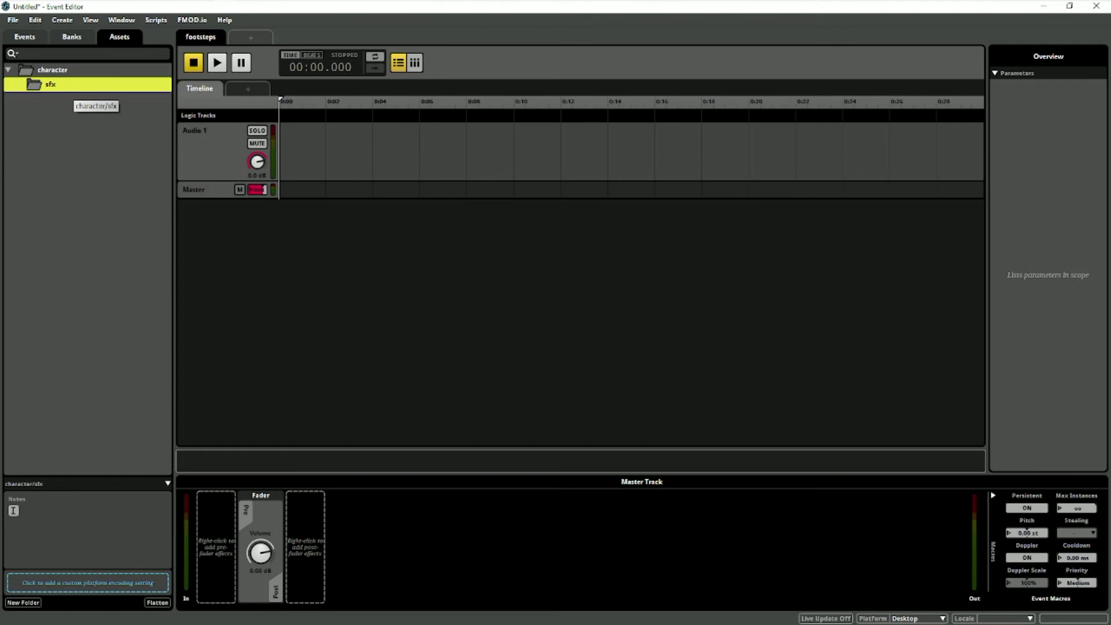
Create a subfolder named footseps inside the sfx asset folder.
right_click(63, 89)
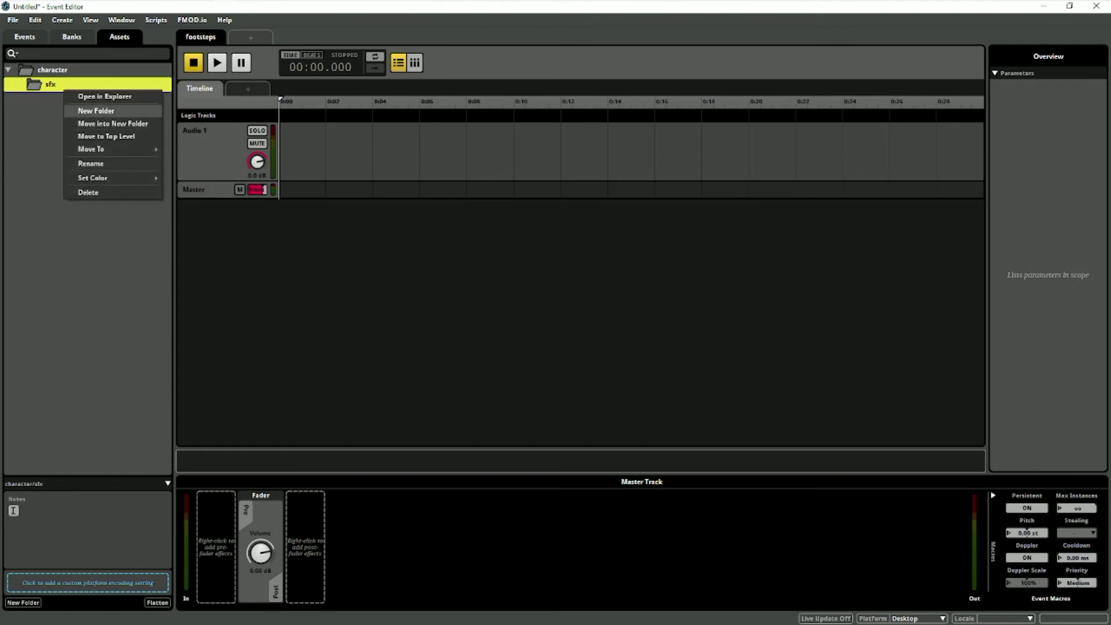
left_click(96, 111)
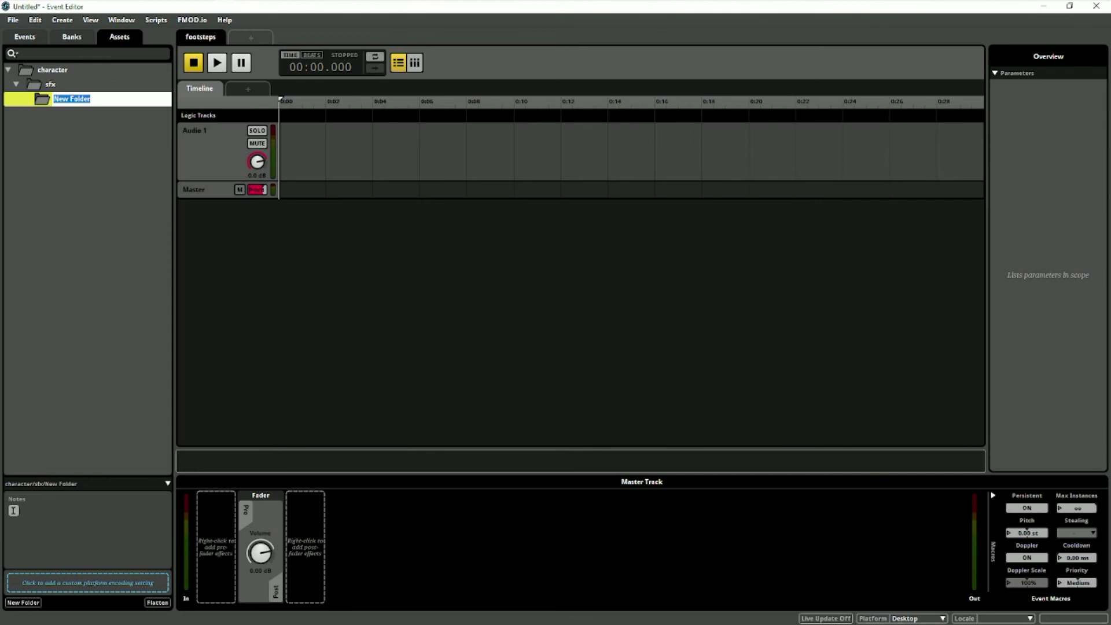
type("footseps")
key("Return")
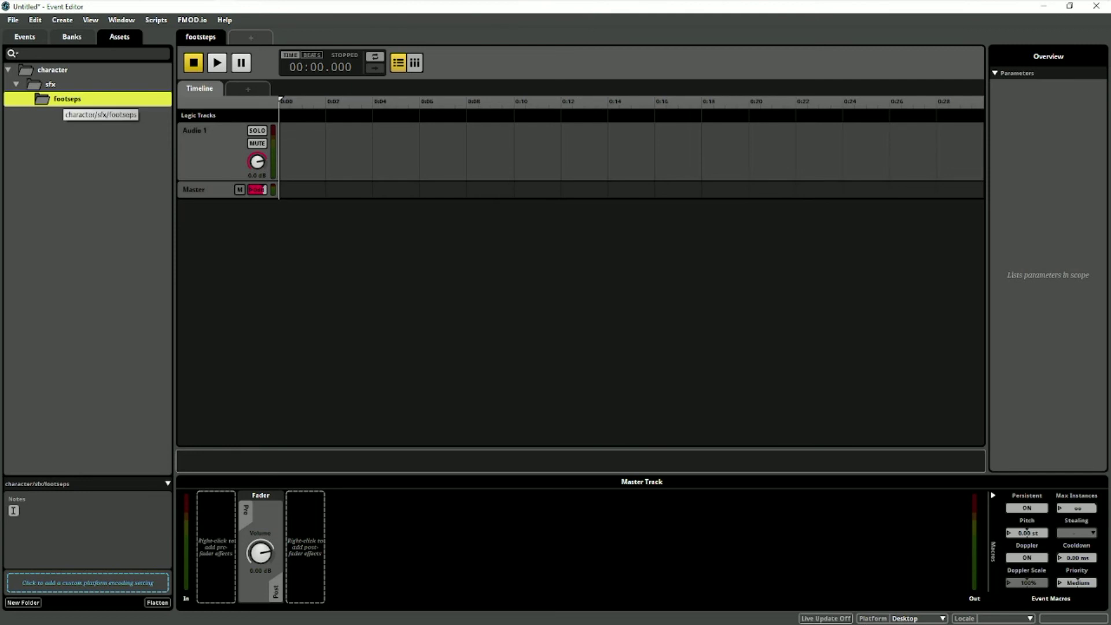
Create a subfolder named fsDirt inside the footseps asset folder.
right_click(64, 99)
left_click(89, 121)
type("f")
key("BackSpace")
type("fsd")
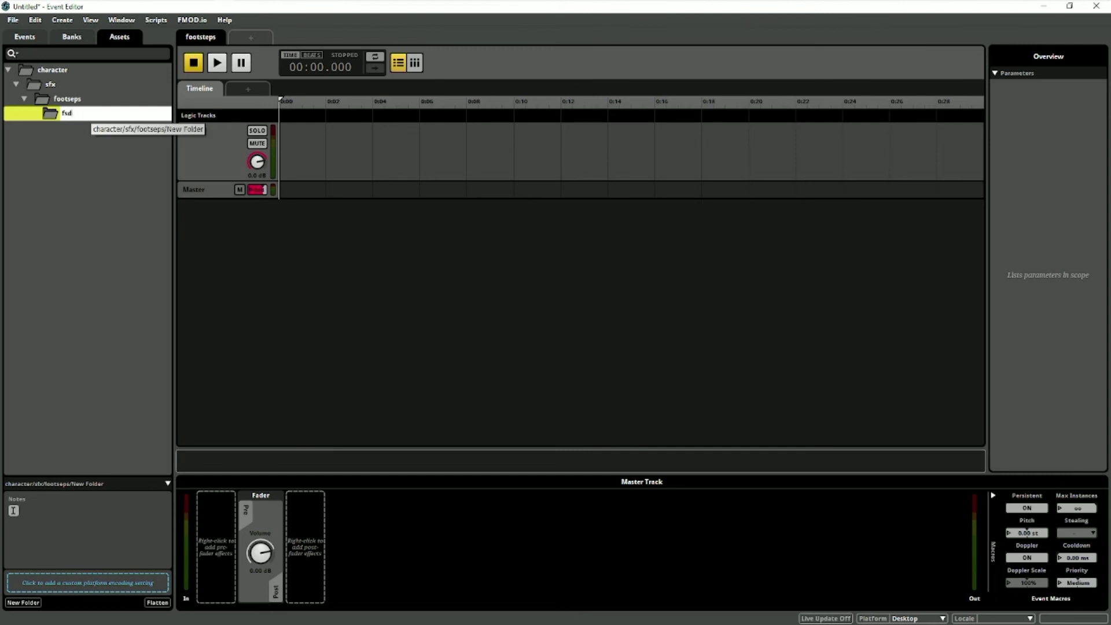
key("BackSpace")
key("BackSpace")
key("BackSpace")
type("fsDirt")
key("Return")
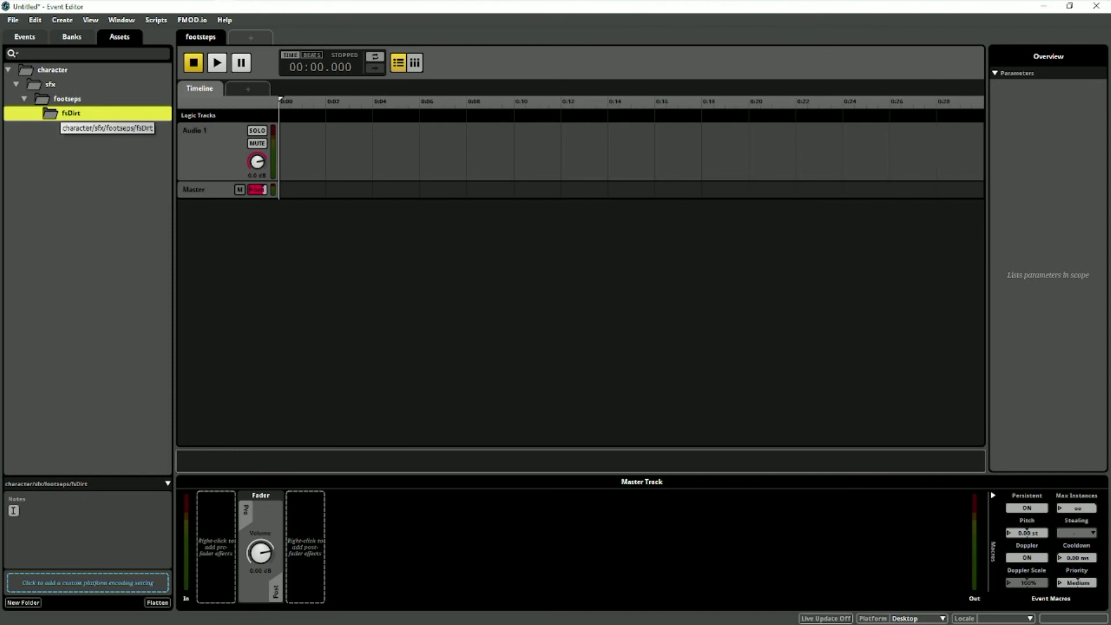
Import the rendered files fs_dirt-001.wav to fs_dirt-010.wav into the fsDirt folder and select all ten.
key("alt+Tab")
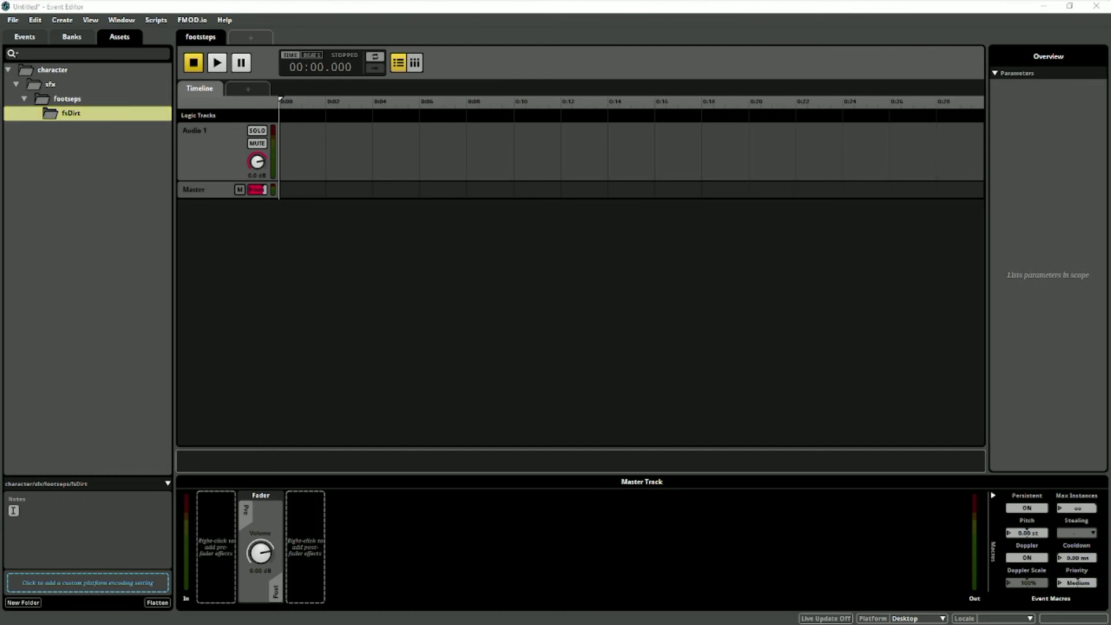
left_click_drag(518, 219, 84, 120)
left_click(87, 128)
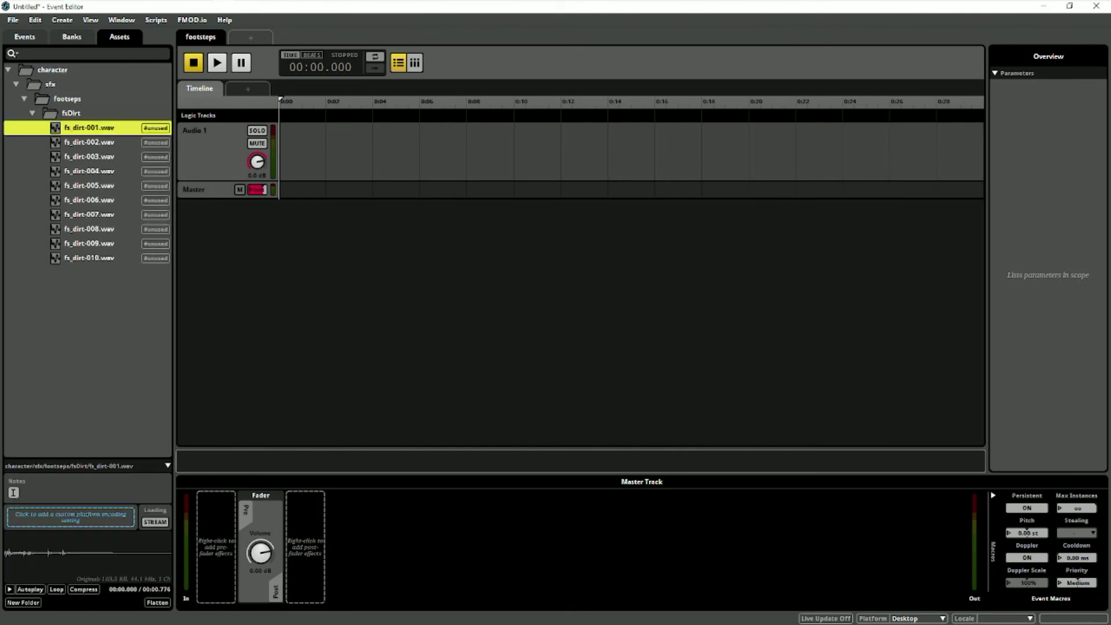
left_click(88, 258, "shift")
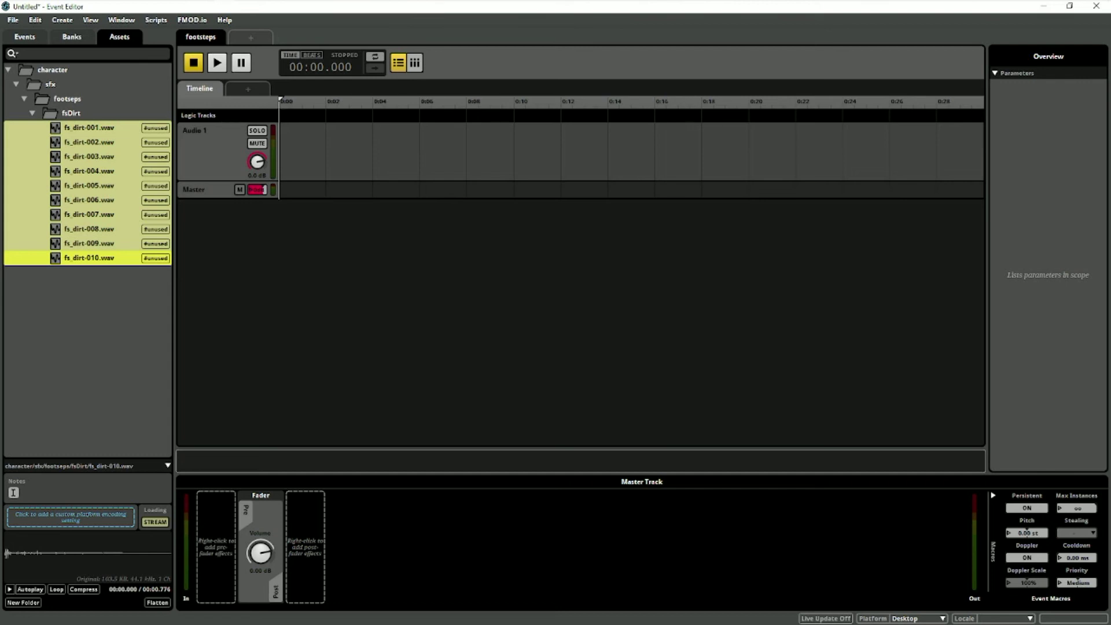
Add a multi instrument at the start of the Audio 1 track and fill its playlist with the ten selected dirt footsteps.
right_click(299, 151)
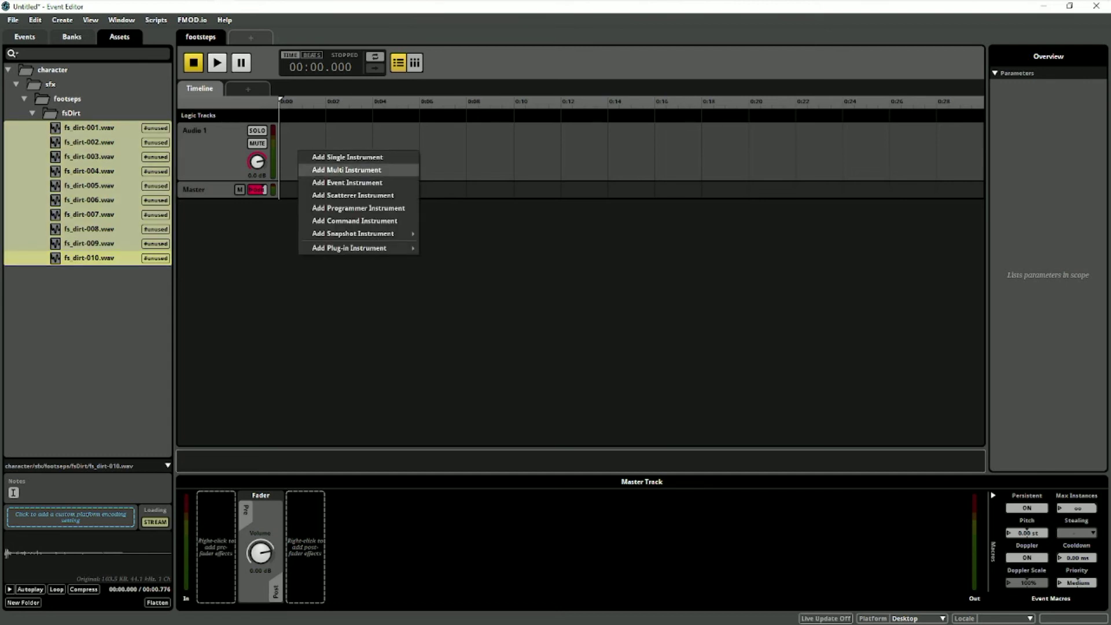
left_click(346, 170)
left_click_drag(326, 152, 303, 152)
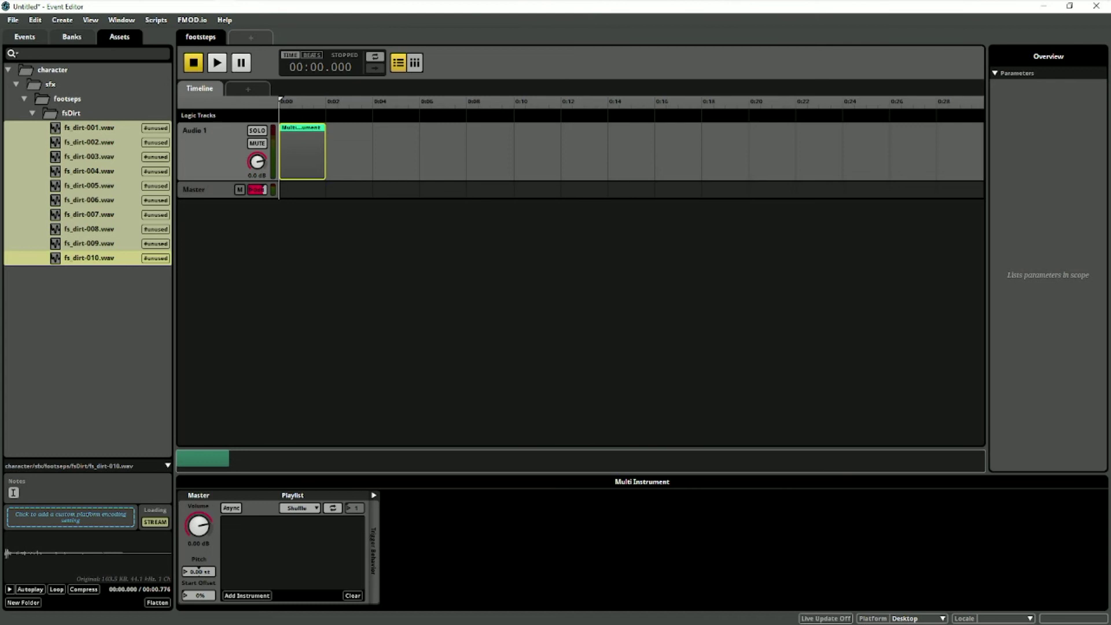
left_click_drag(92, 133, 289, 538)
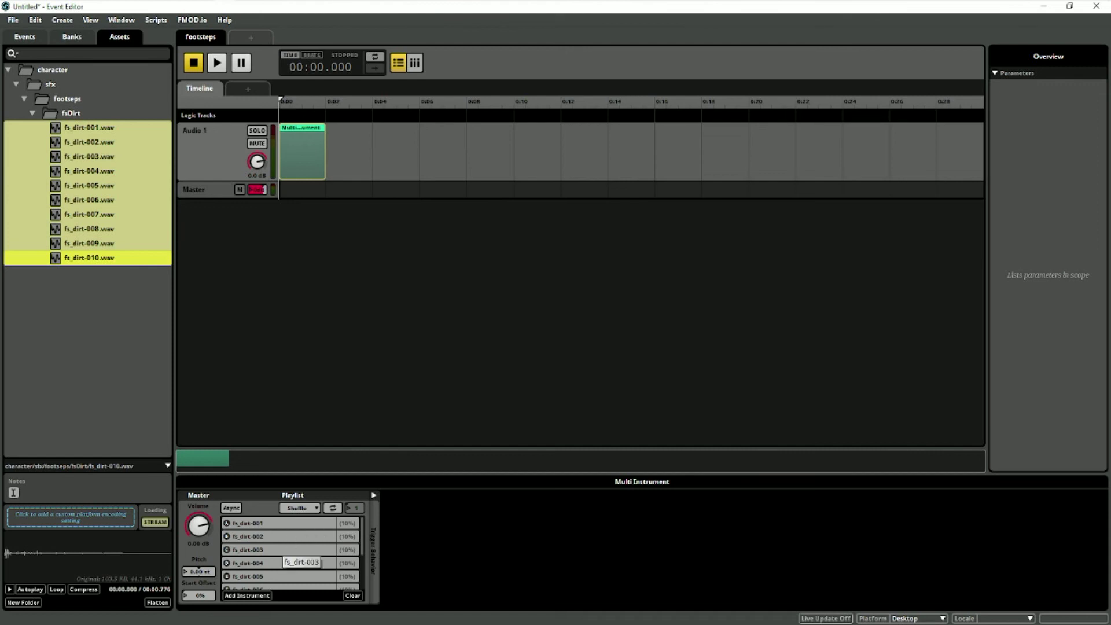
Audition the footsteps event several times and shorten the multi instrument on Audio 1 to about 1 second.
left_click(316, 562)
key("space")
key("space")
key("space")
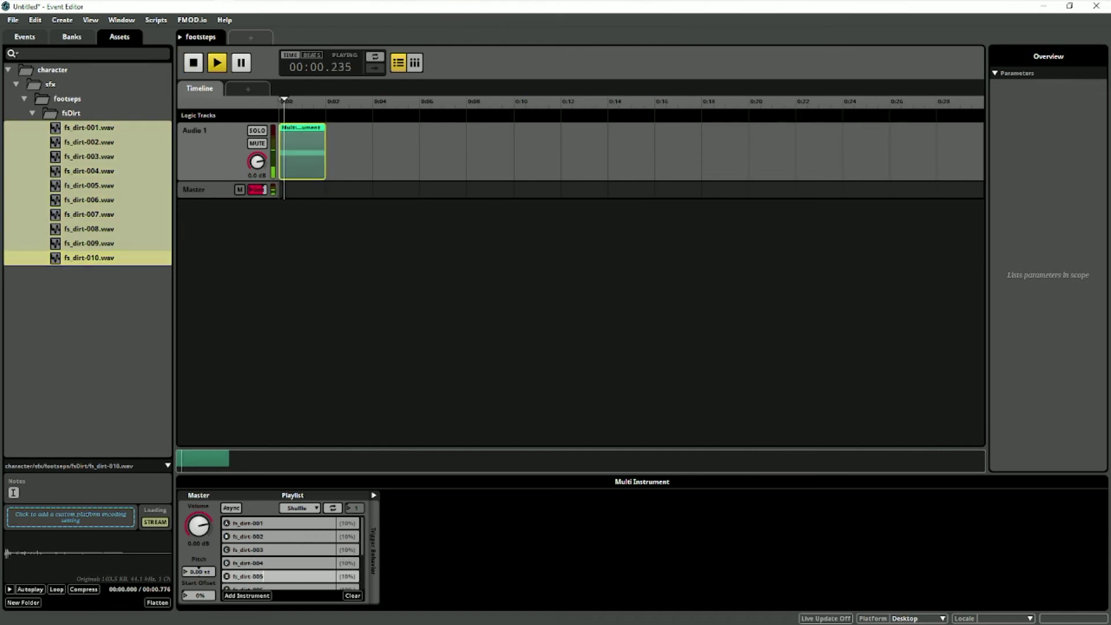
key("space")
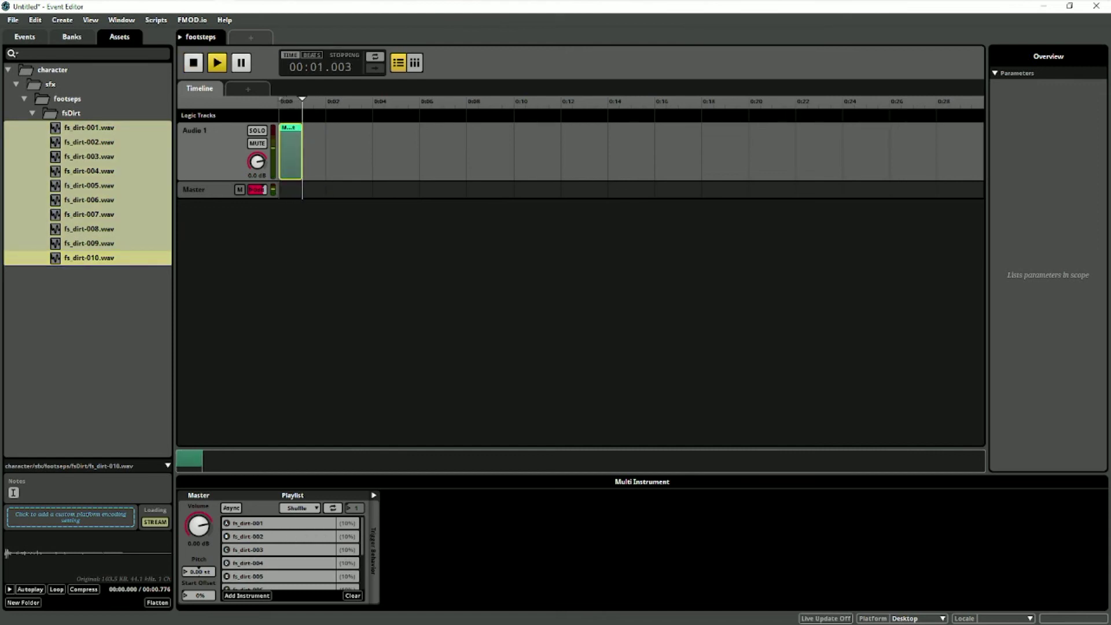
key("space")
key("space")
key("space")
key("space")
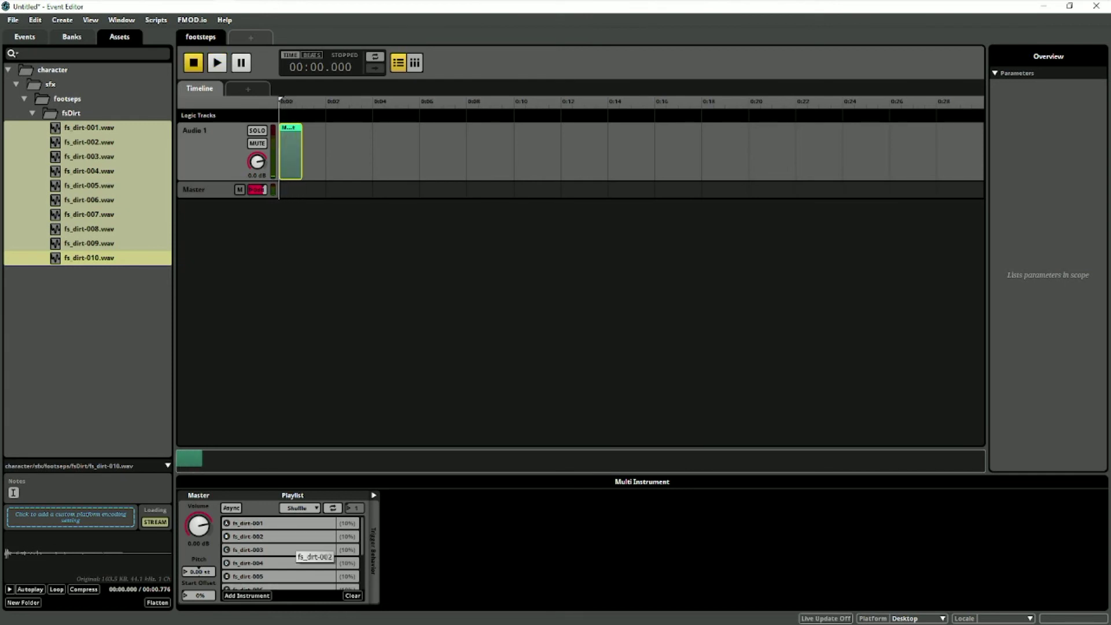
Try the Randomize and Sequential - Global Scope playlist modes with a test playback, and return the playlist to Shuffle.
left_click(300, 507)
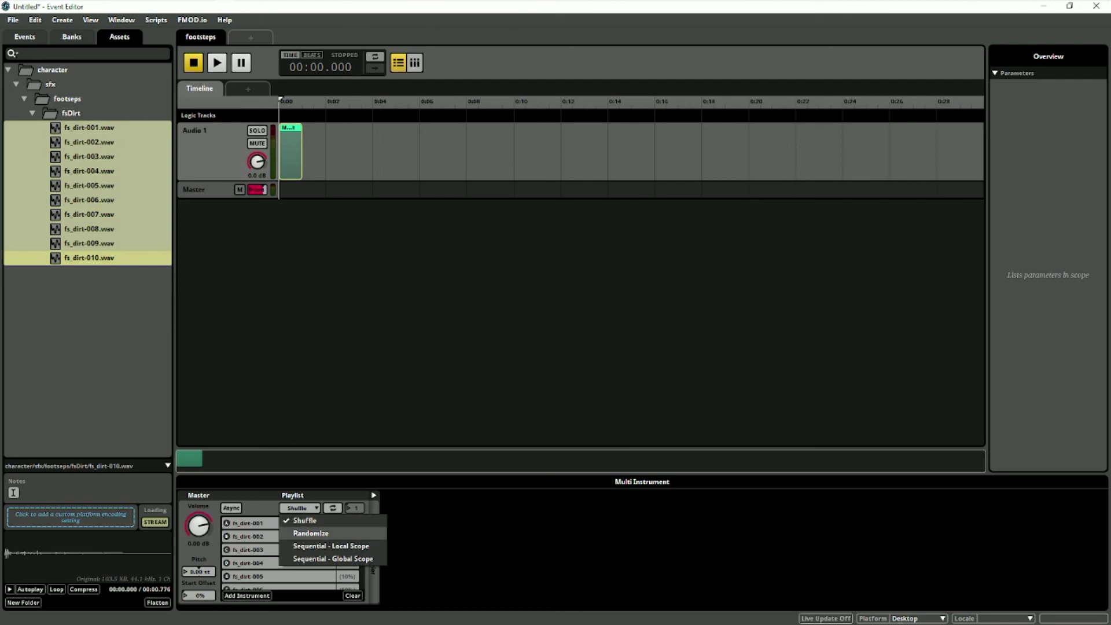
left_click(311, 533)
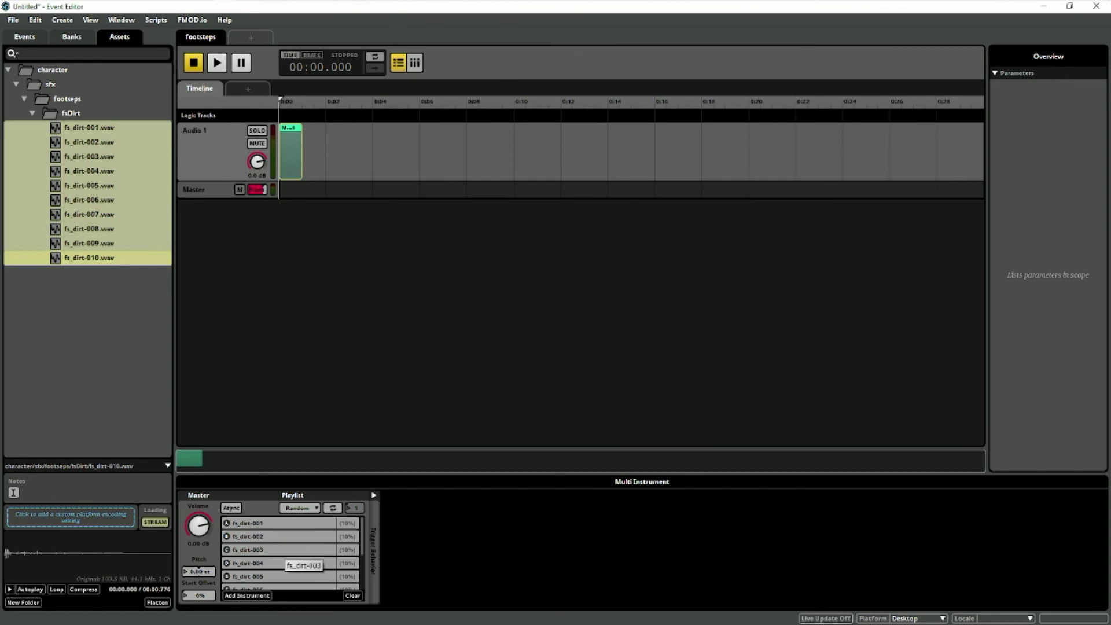
left_click(299, 507)
left_click(332, 558)
left_click(299, 507)
left_click(332, 559)
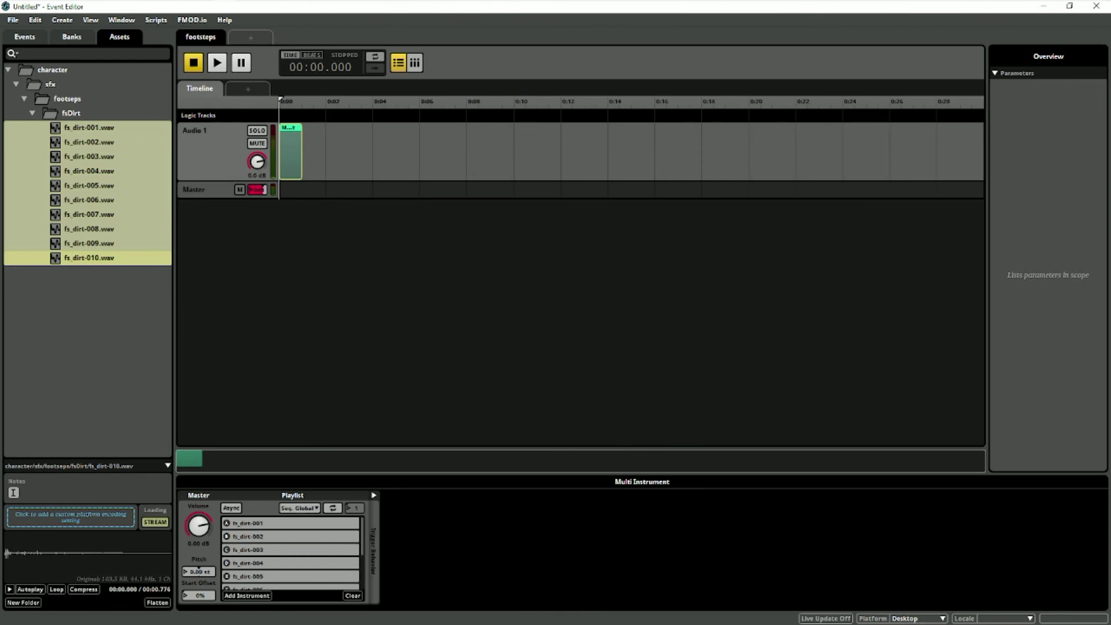
key("space")
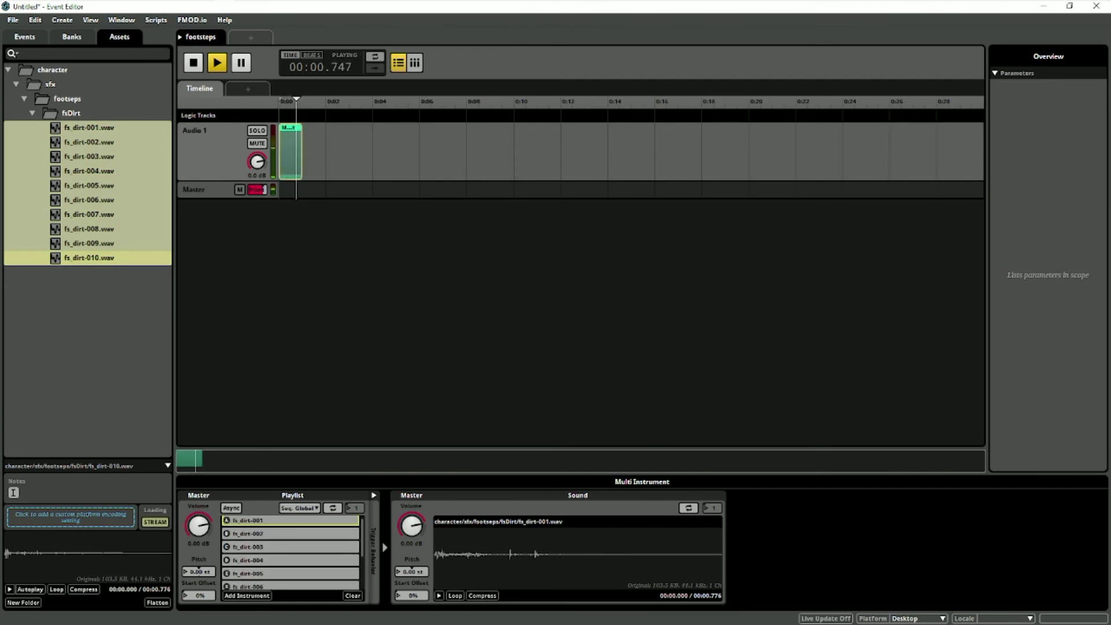
key("space")
left_click(299, 508)
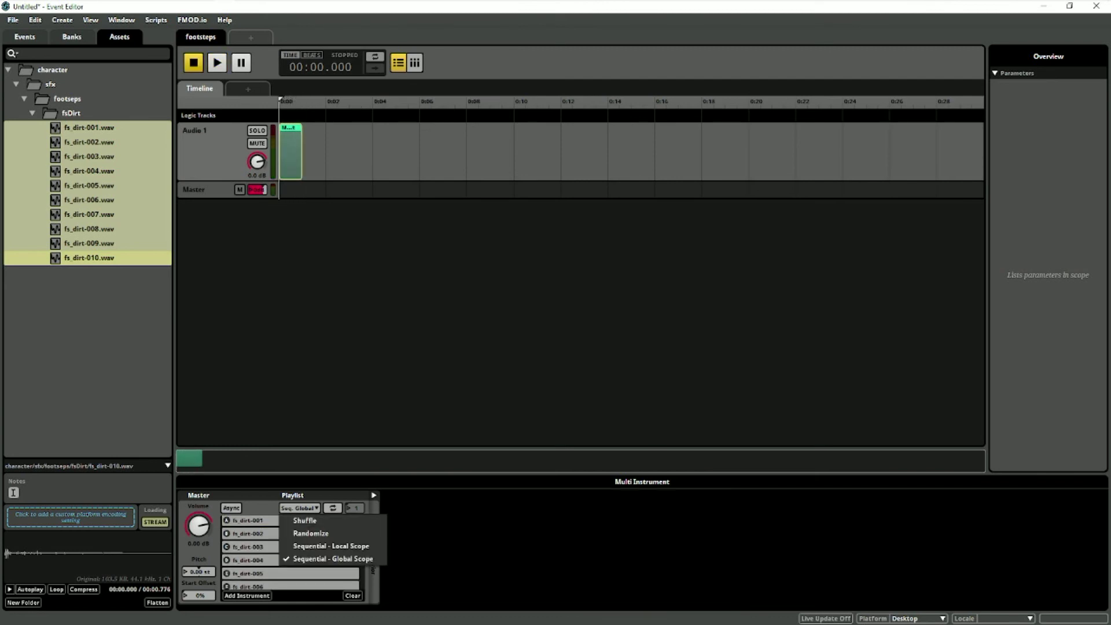
left_click(304, 520)
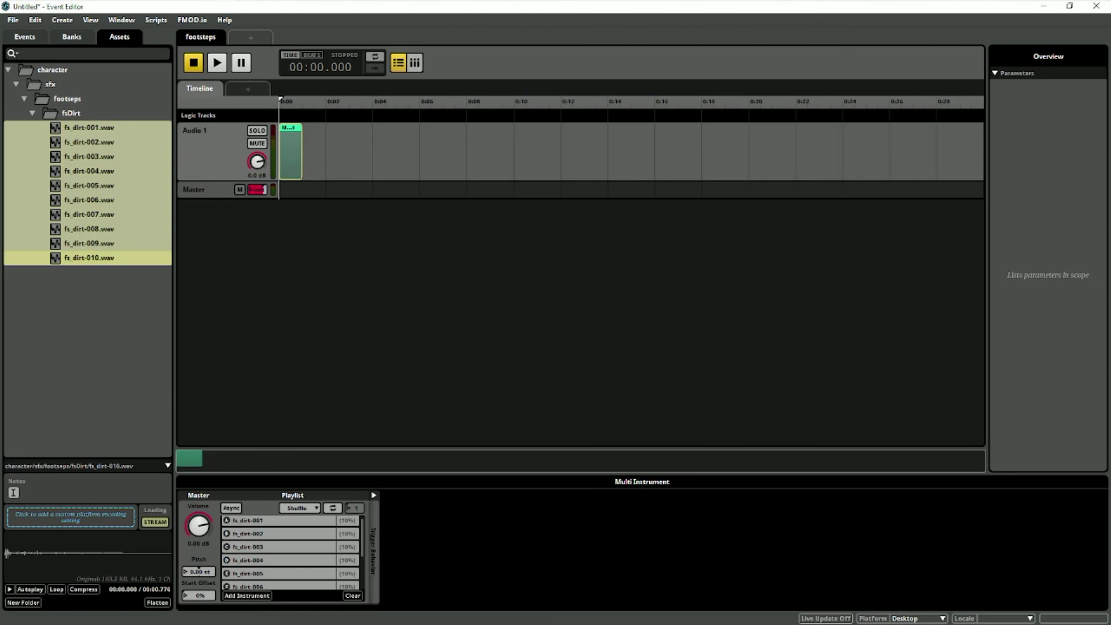
Add a Random modulator to the multi instrument's pitch, set its range to about 4 st and audition the variation.
right_click(198, 570)
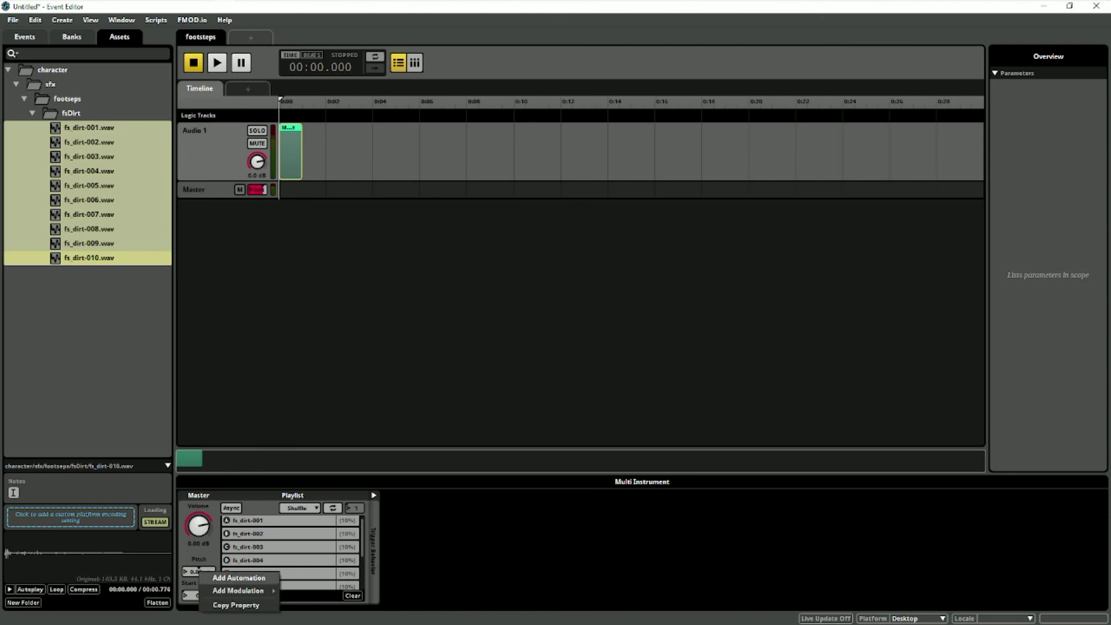
mouse_move(238, 590)
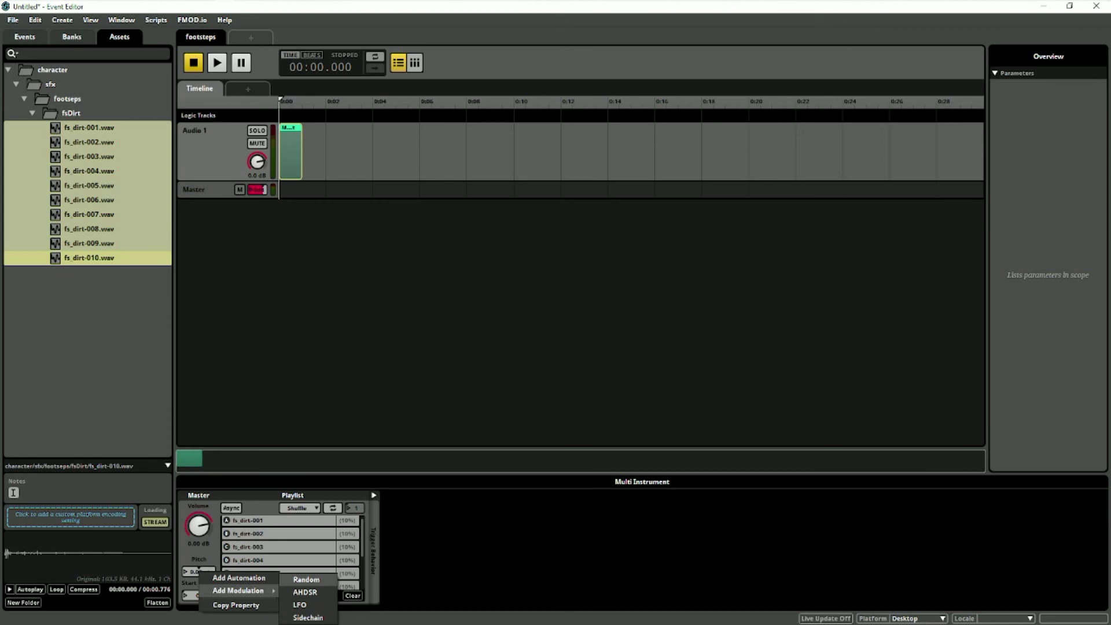
left_click(306, 579)
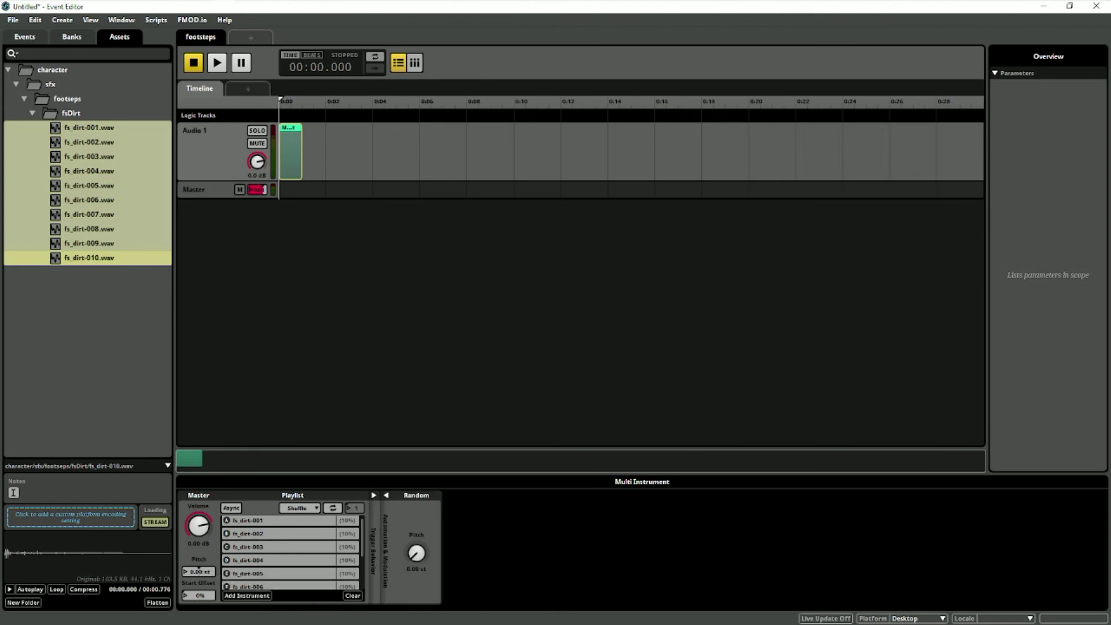
left_click_drag(416, 553, 416, 538)
key("space")
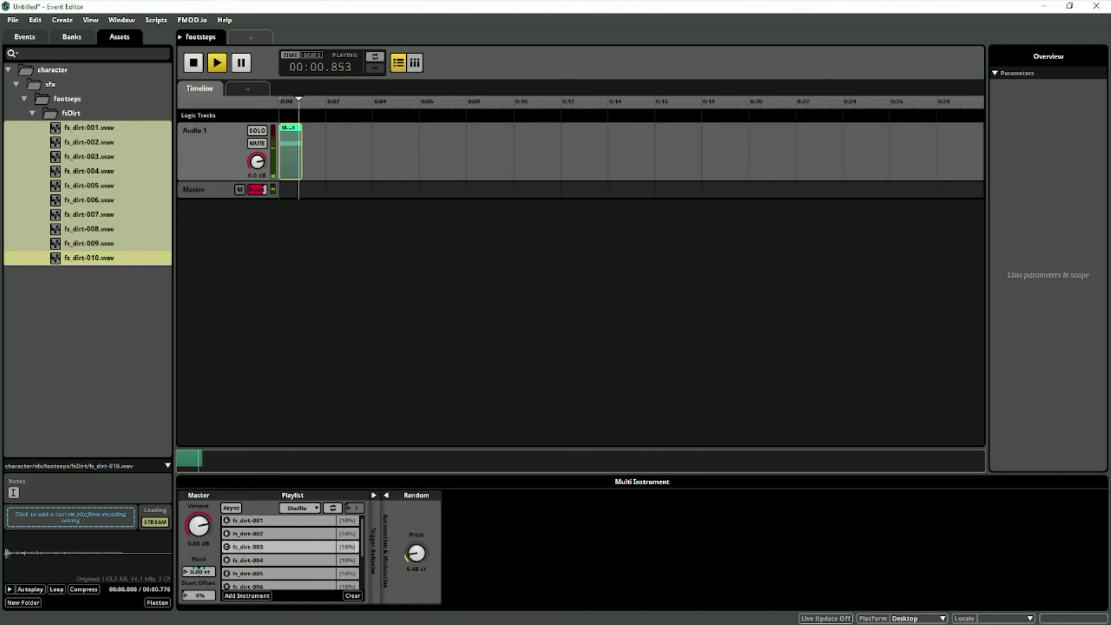
key("space")
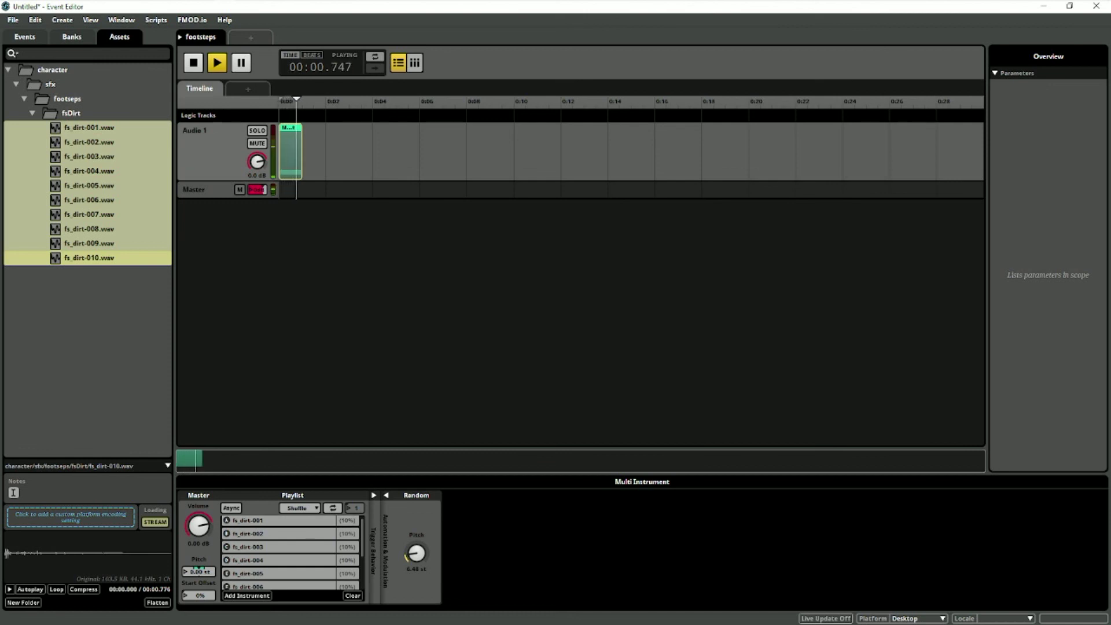
key("space")
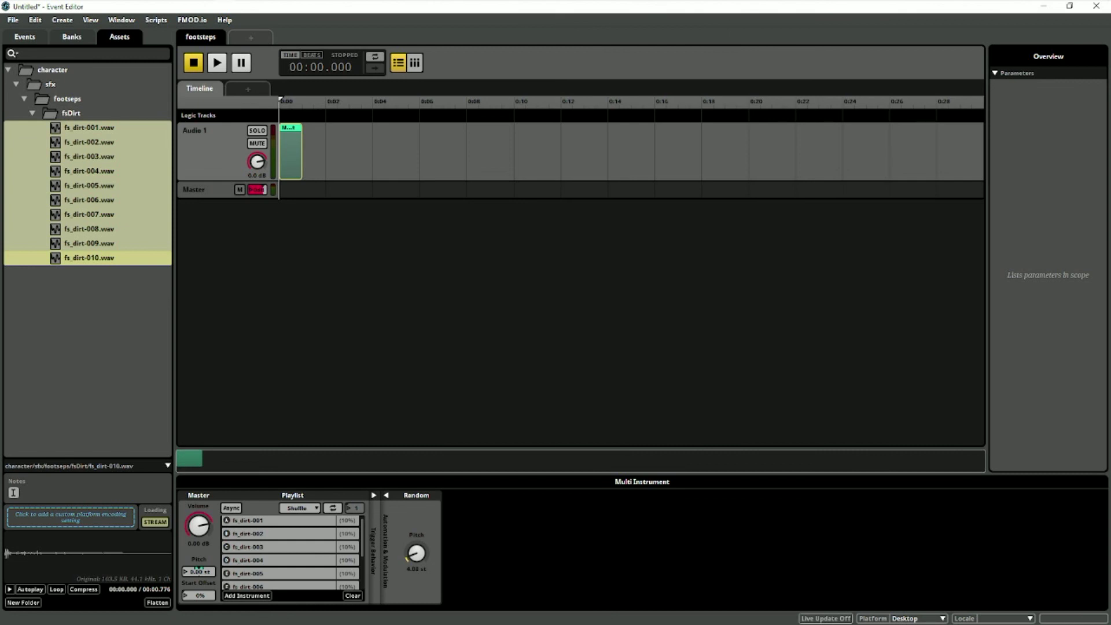
Add a Random modulator to the multi instrument's start offset and raise its amount slightly above 0%.
right_click(198, 559)
mouse_move(240, 572)
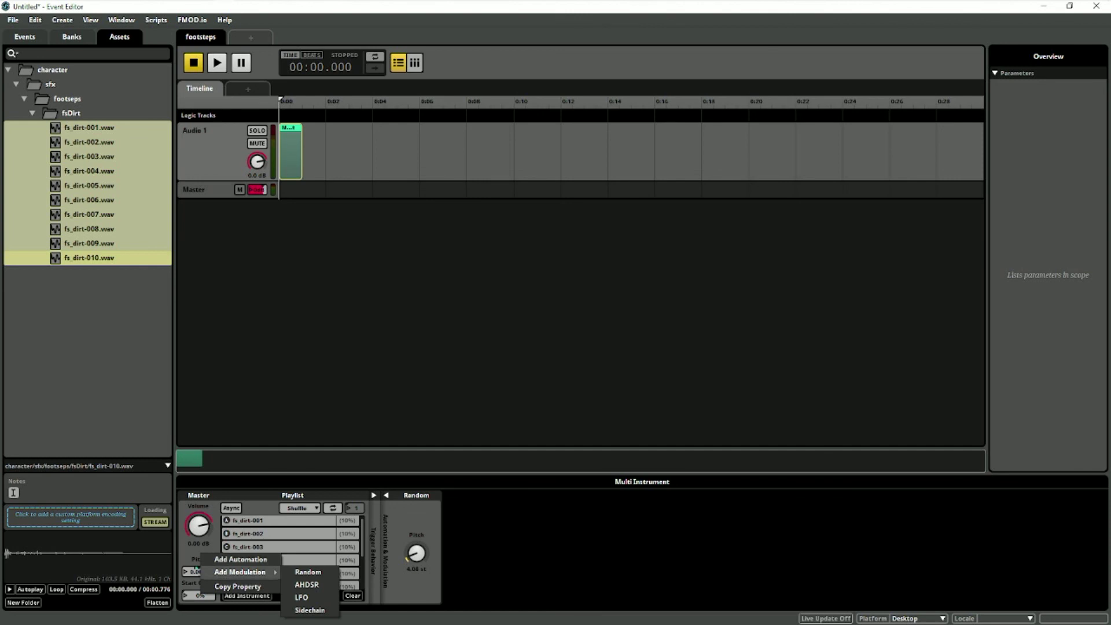
left_click(308, 571)
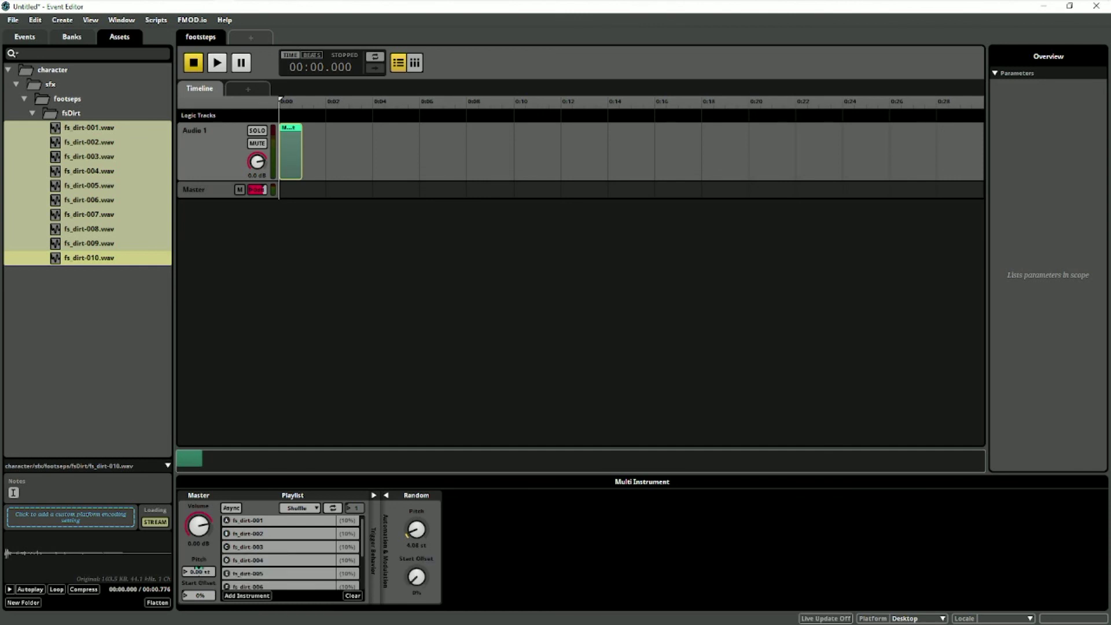
right_click(415, 577)
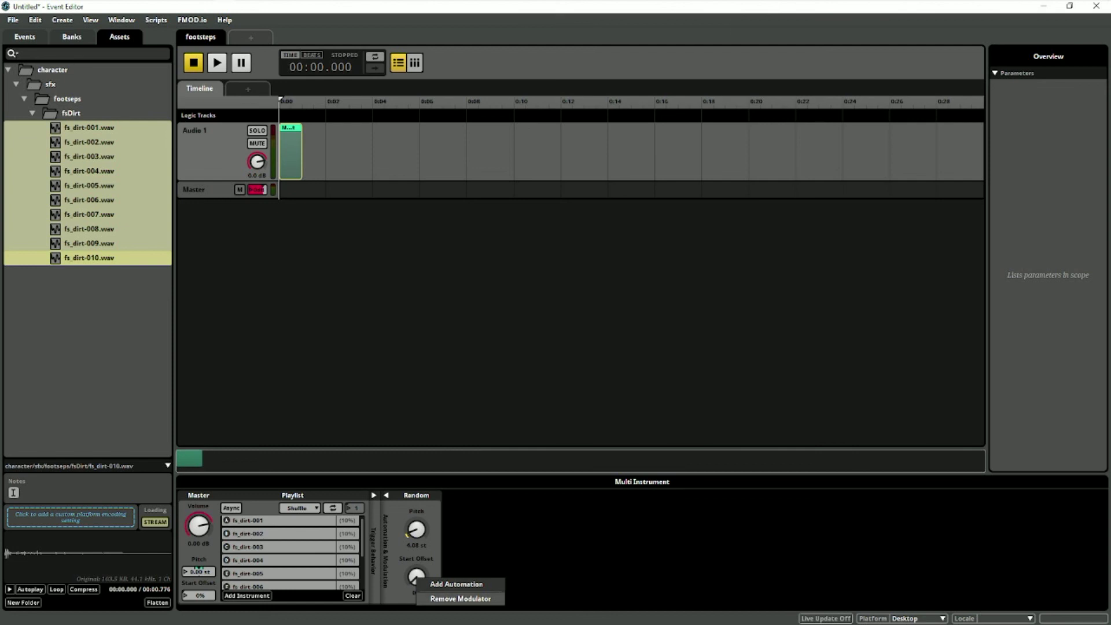
left_click(461, 599)
left_click_drag(416, 577, 416, 571)
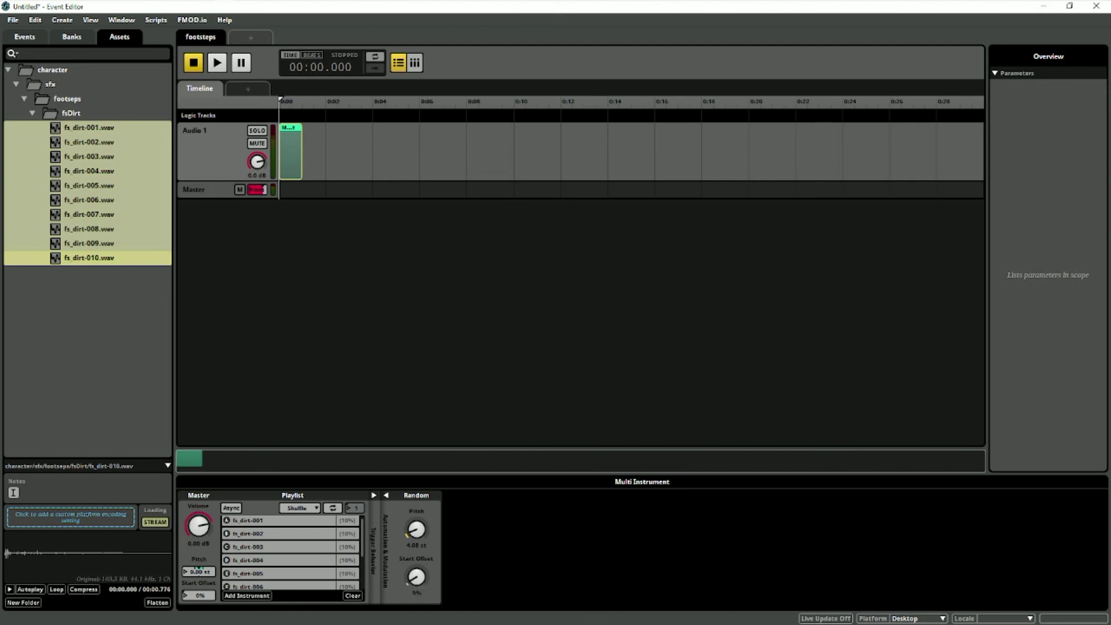
Inspect the individual settings of the fs_dirt-001 and fs_dirt-002 playlist sounds and play the event.
left_click(278, 520)
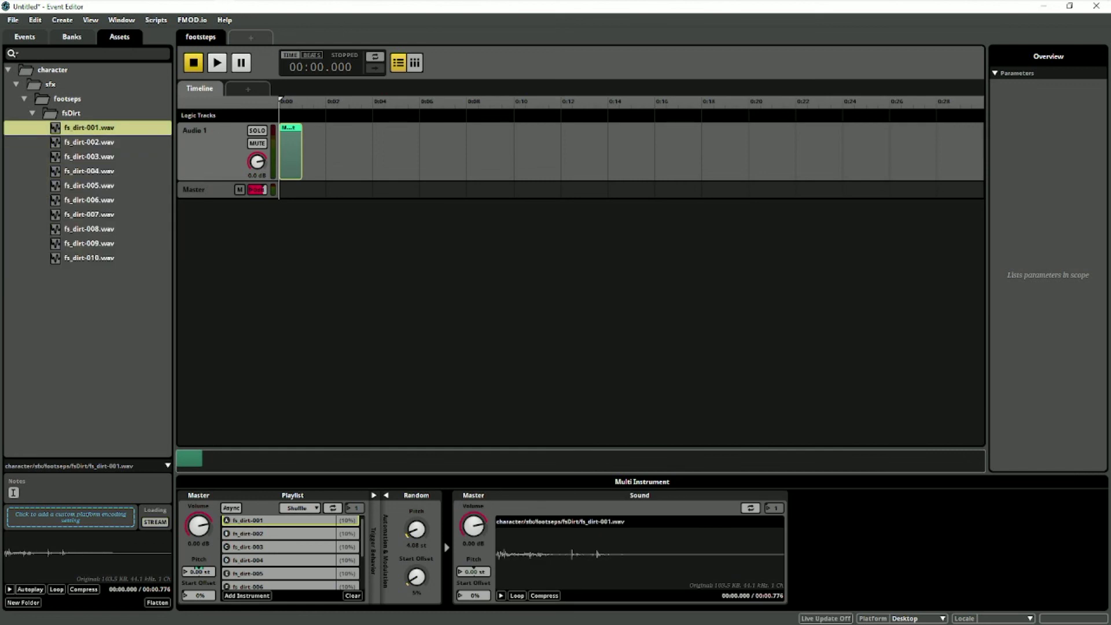
left_click(278, 534)
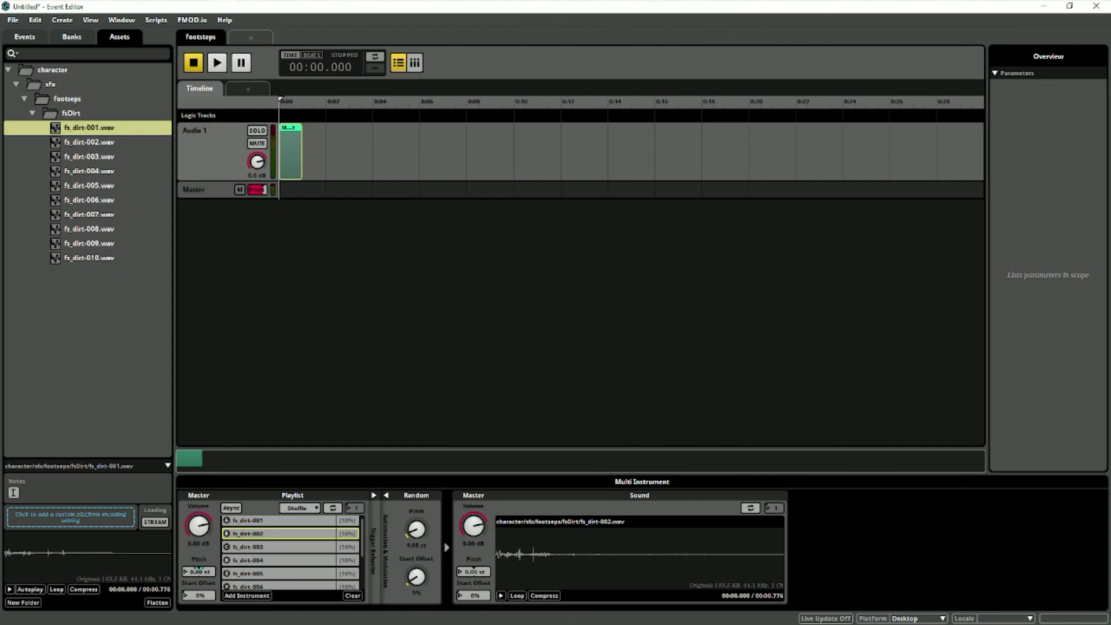
key("space")
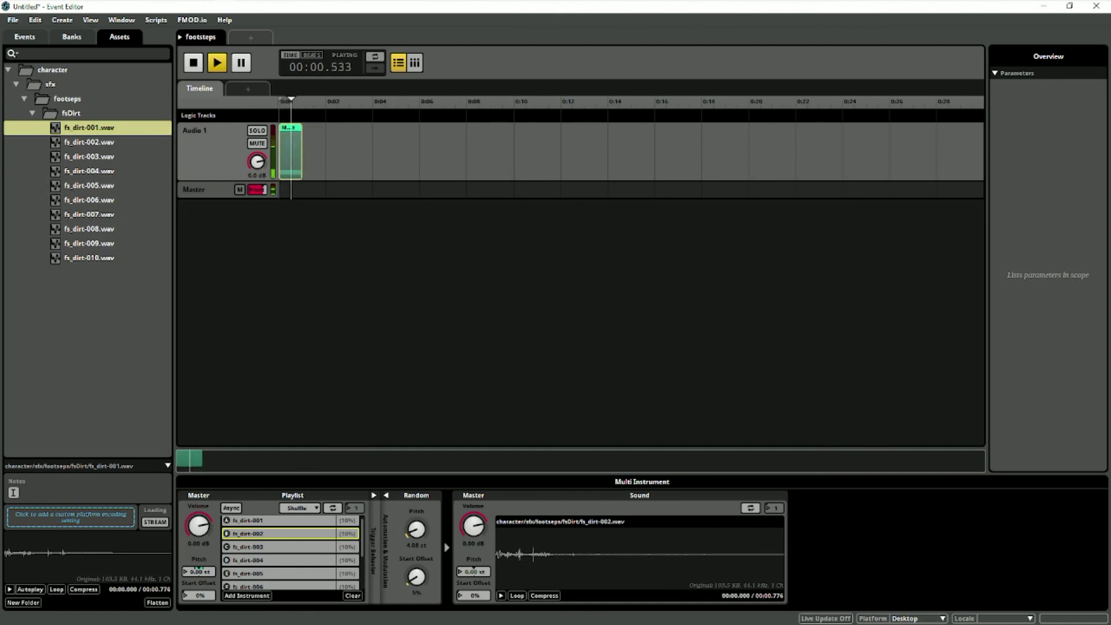
key("space")
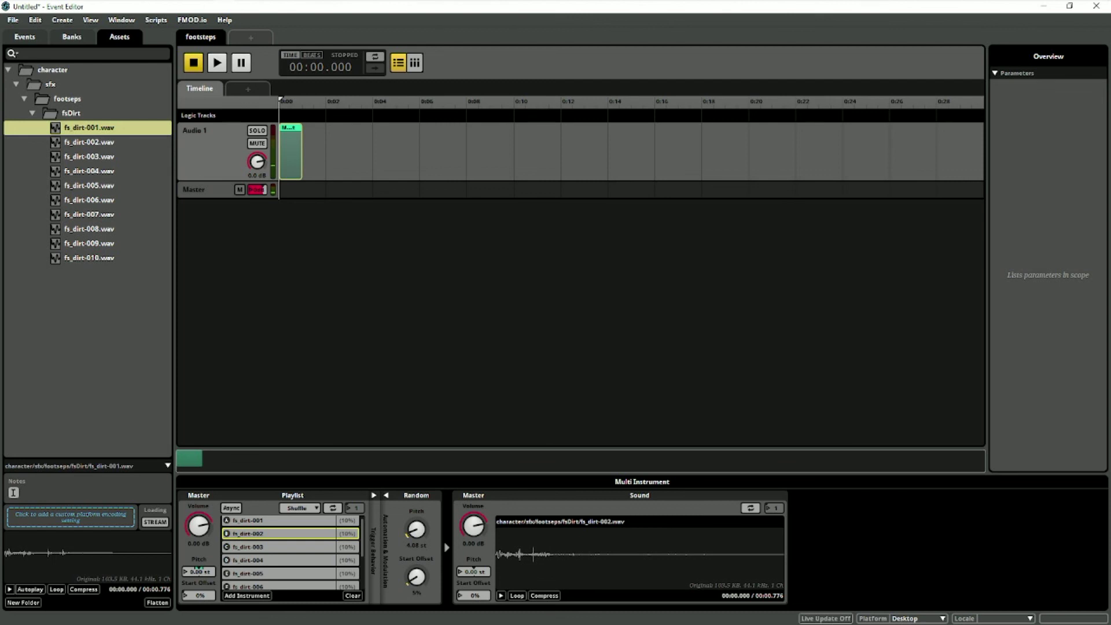